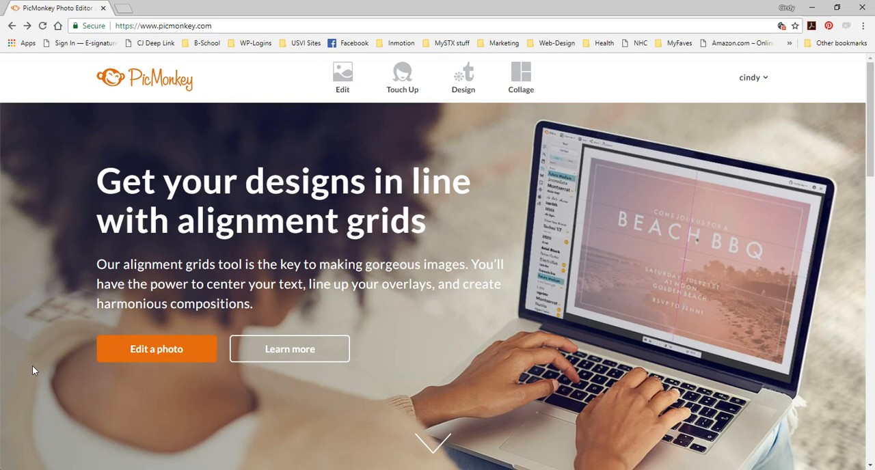
# - Open the design templates gallery and look through its filter lists and sample designs
pyautogui.moveTo(436, 100)
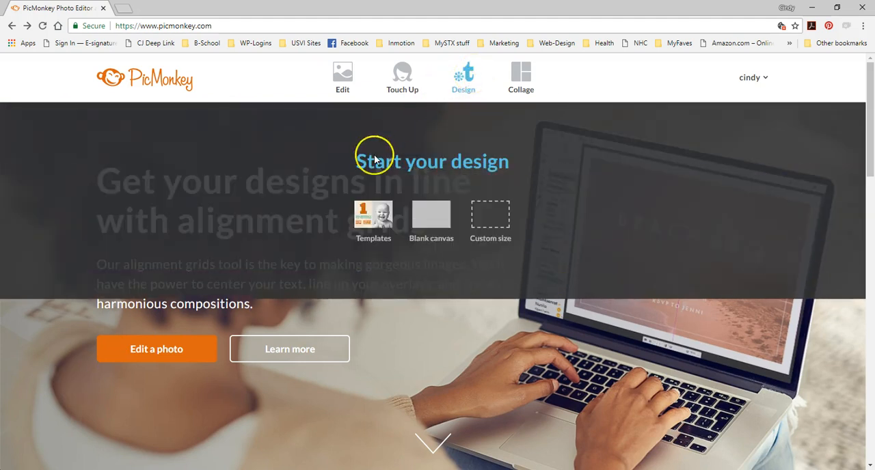
pyautogui.click(380, 224)
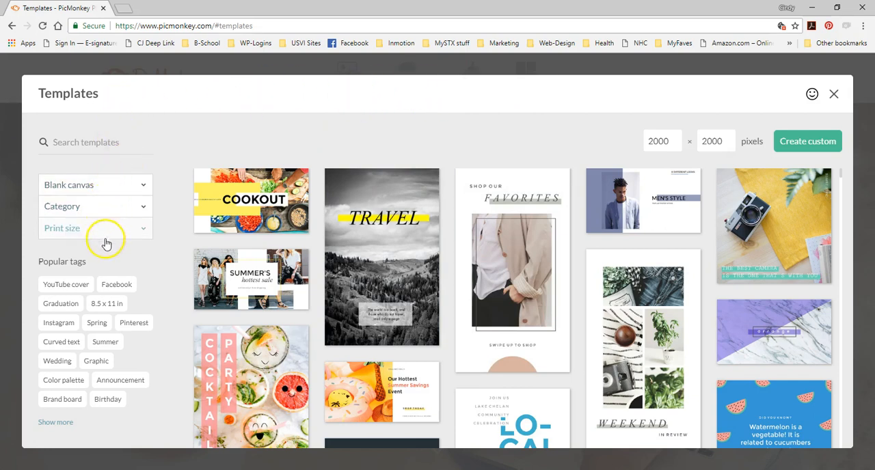
pyautogui.click(141, 189)
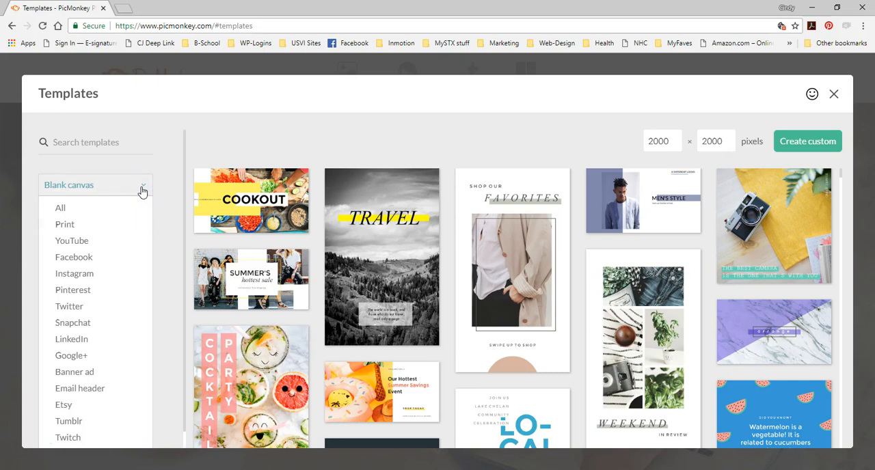
pyautogui.click(141, 188)
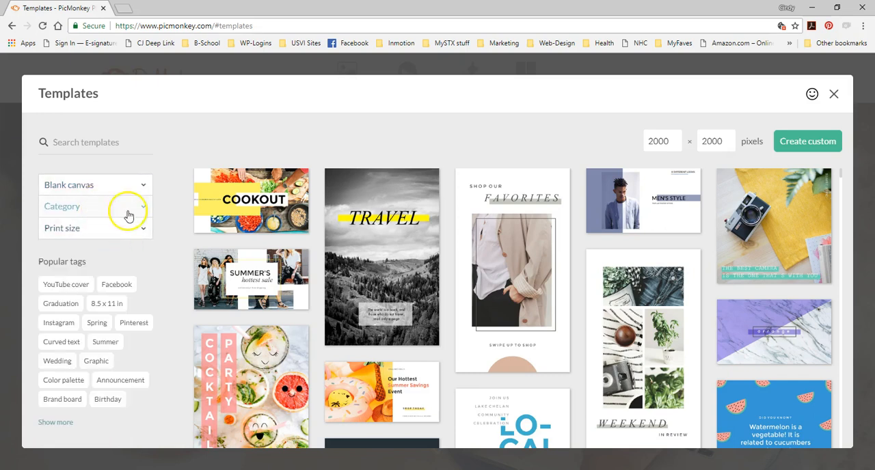
pyautogui.click(142, 212)
pyautogui.click(142, 212)
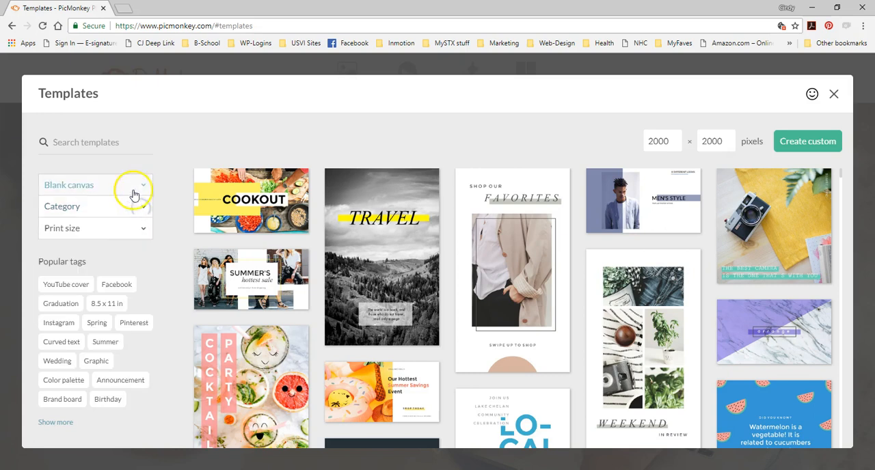
pyautogui.moveTo(405, 331)
pyautogui.moveTo(660, 332)
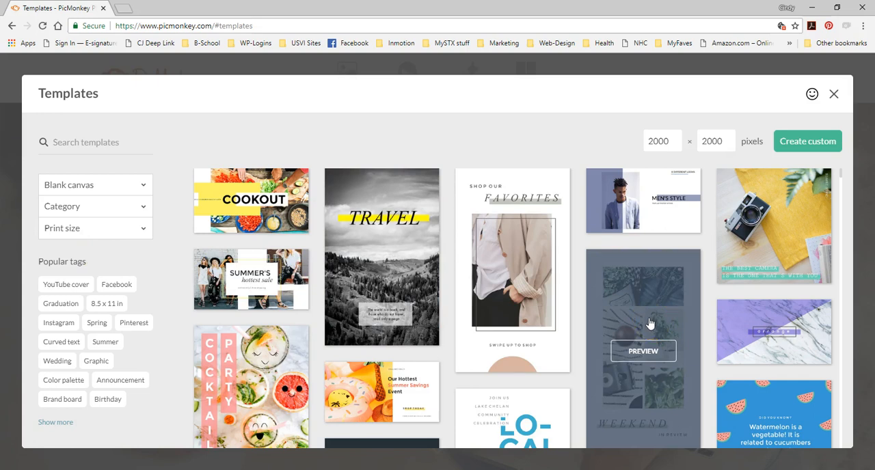
pyautogui.scroll(-5, 651, 323)
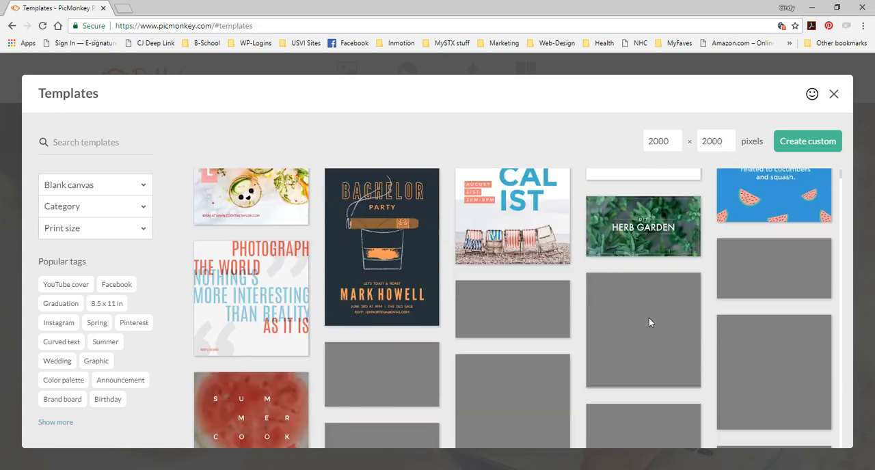
pyautogui.scroll(-1, 650, 324)
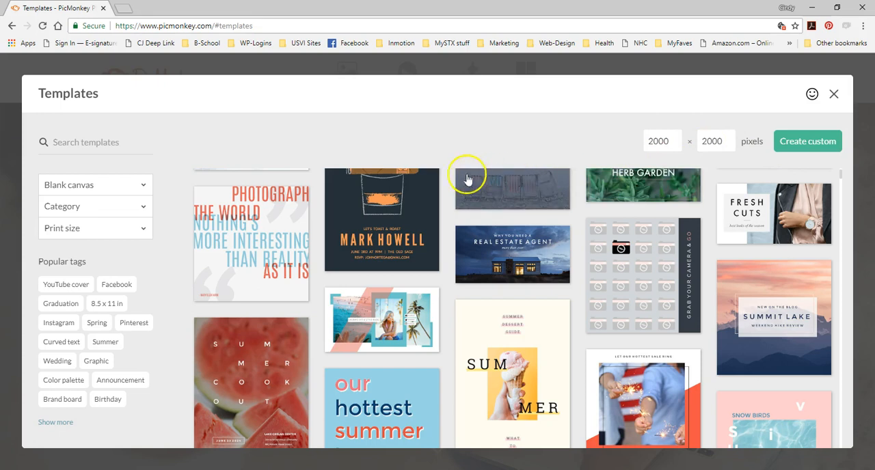
# - Filter the gallery to blank Facebook canvases and review the available formats
pyautogui.click(144, 190)
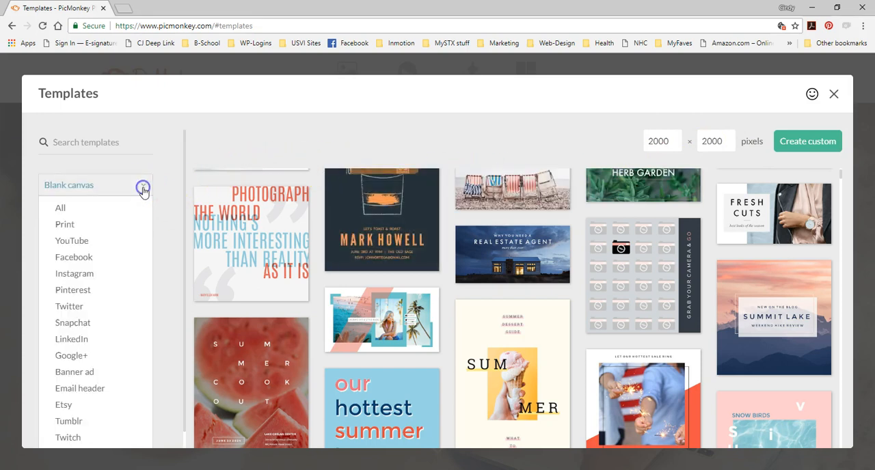
pyautogui.click(81, 263)
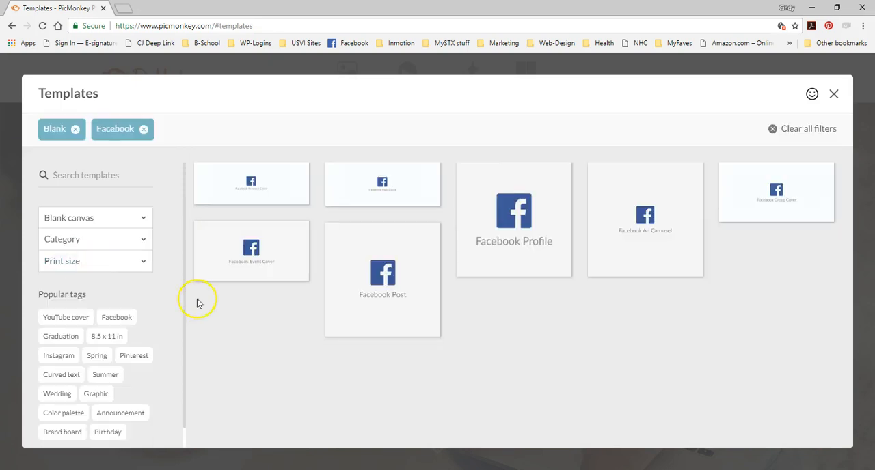
pyautogui.moveTo(470, 200)
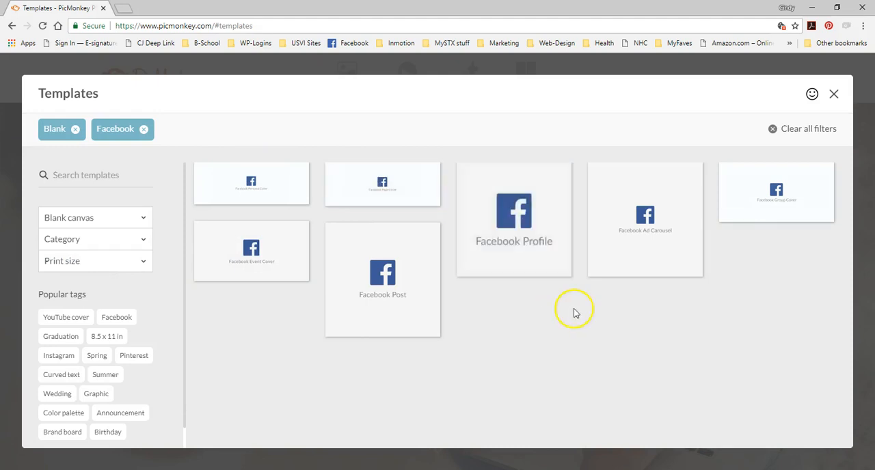
pyautogui.moveTo(394, 313)
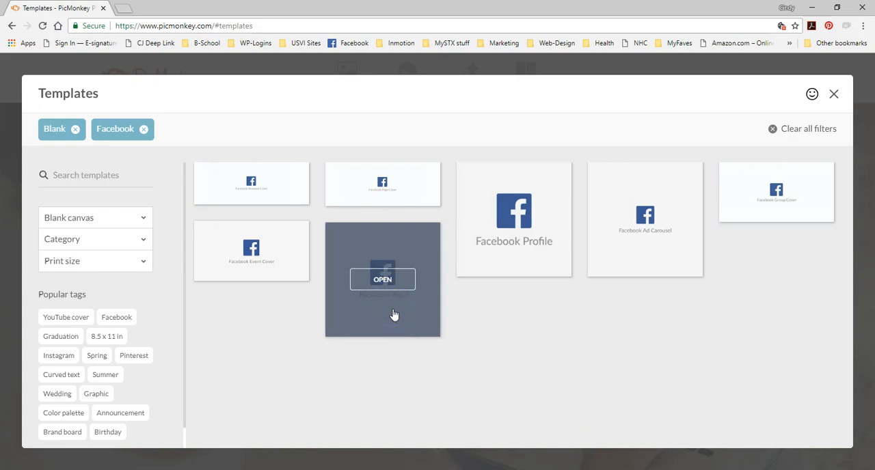
pyautogui.moveTo(268, 250)
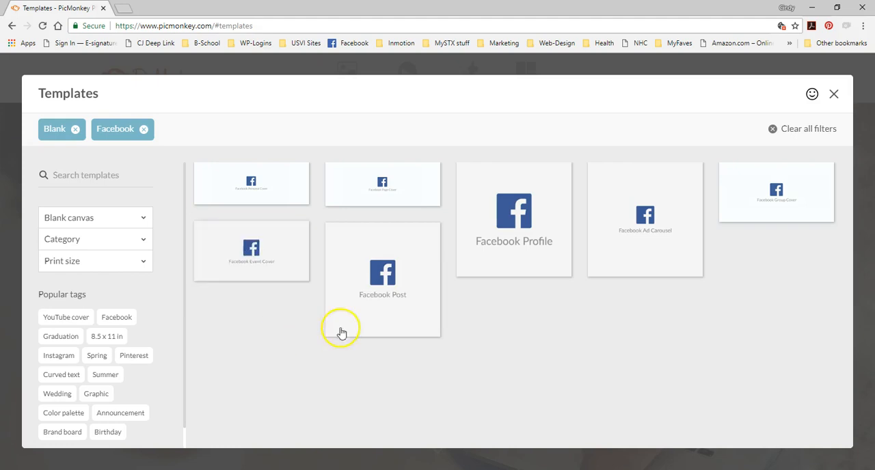
pyautogui.moveTo(400, 283)
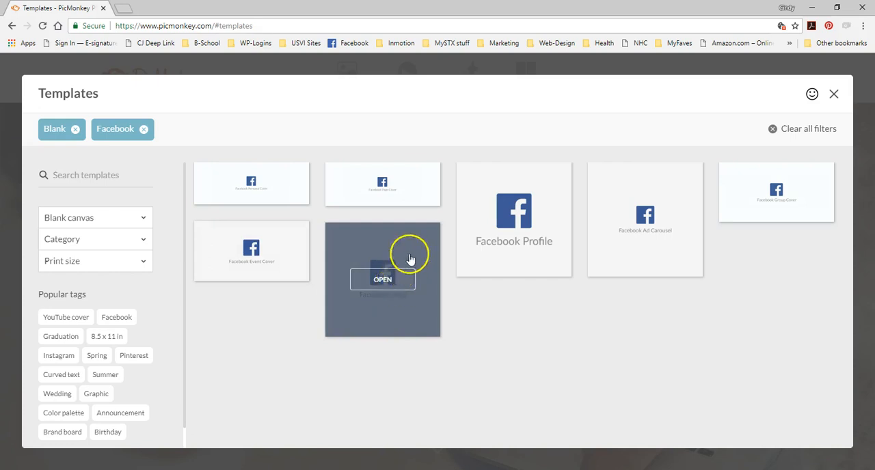
pyautogui.moveTo(530, 216)
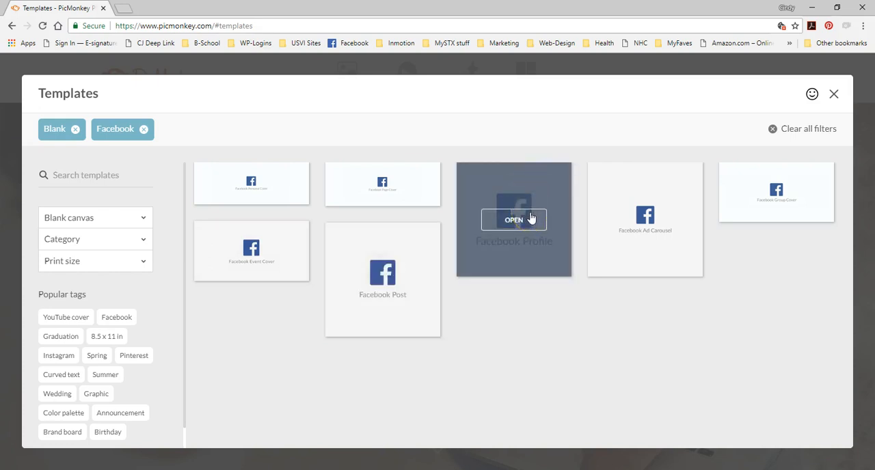
pyautogui.moveTo(759, 200)
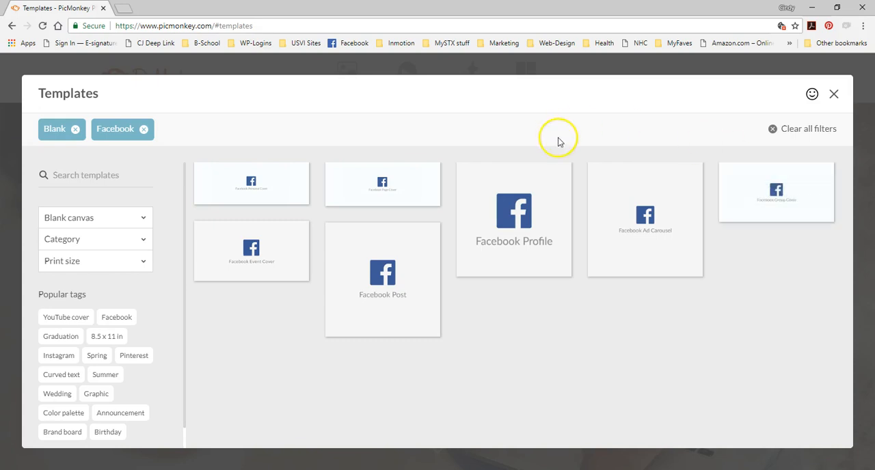
pyautogui.moveTo(400, 195)
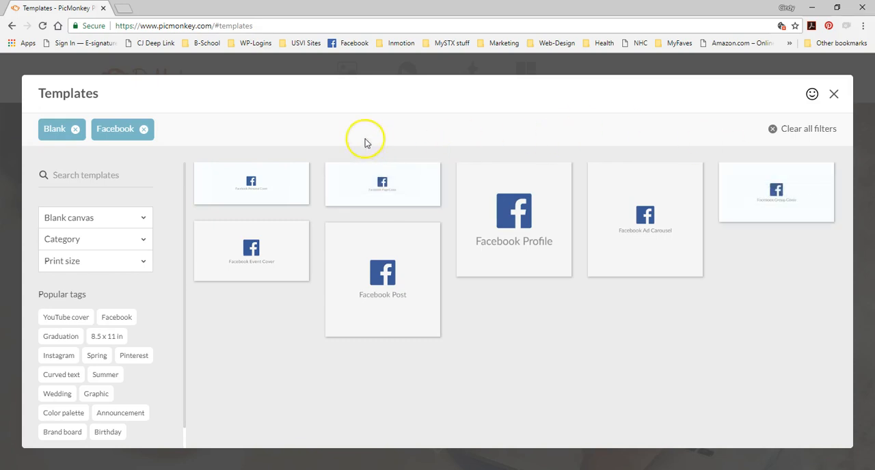
pyautogui.moveTo(266, 190)
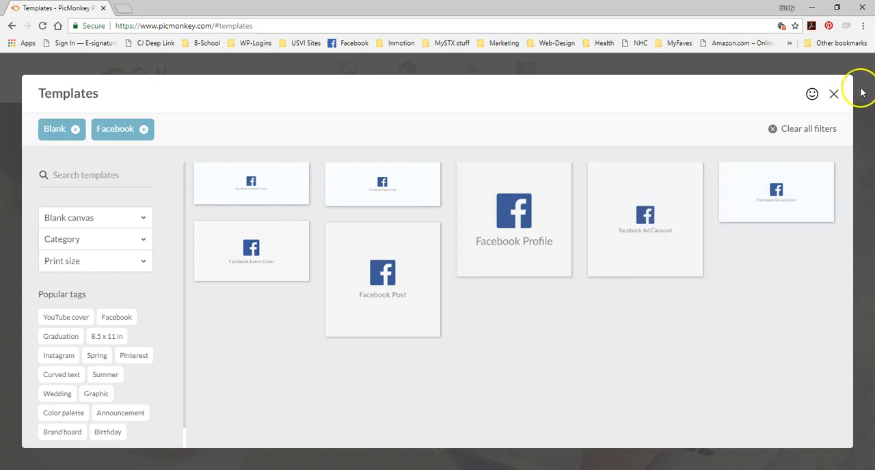
# - Open the blank Facebook Page Cover canvas in the editor
pyautogui.click(863, 28)
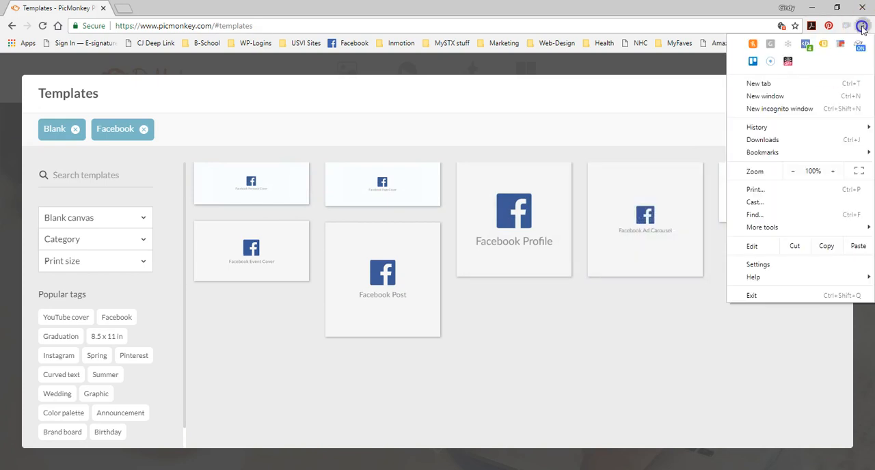
pyautogui.click(833, 171)
pyautogui.click(833, 172)
pyautogui.click(834, 171)
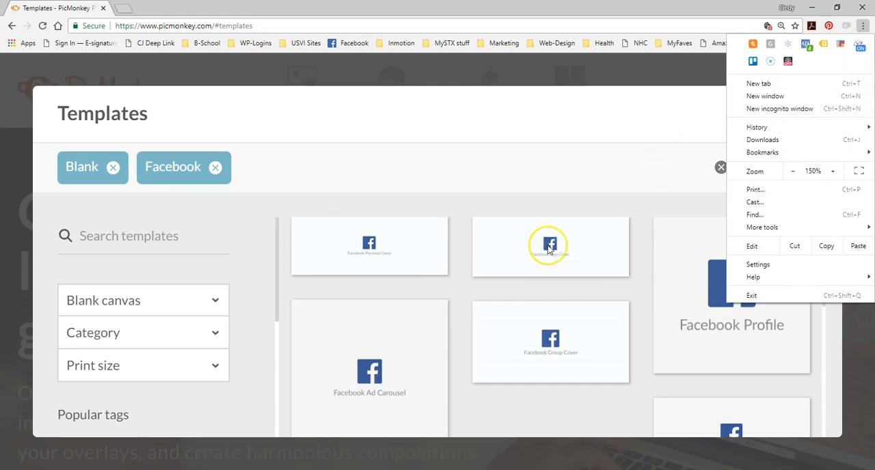
pyautogui.click(791, 173)
pyautogui.click(791, 174)
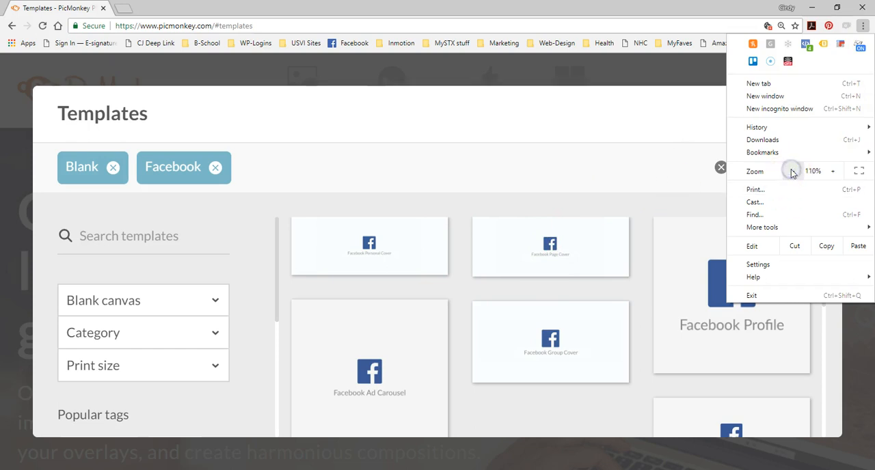
pyautogui.click(791, 173)
pyautogui.click(533, 117)
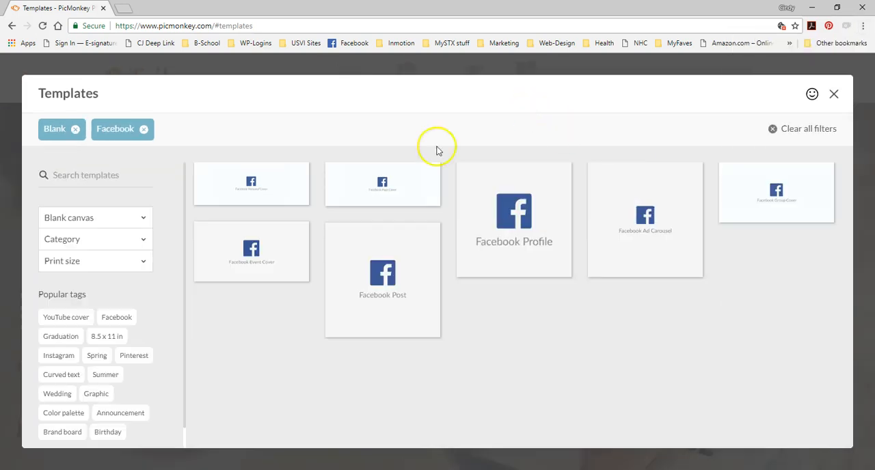
pyautogui.click(376, 193)
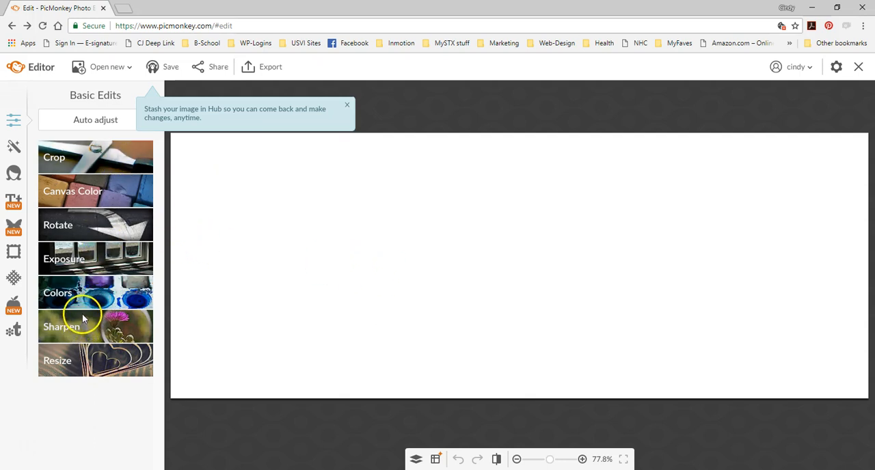
# - Open the photo stcroix-northshore.jpg from the computer's Pictures > MyStCroix folder in the editor
pyautogui.click(130, 68)
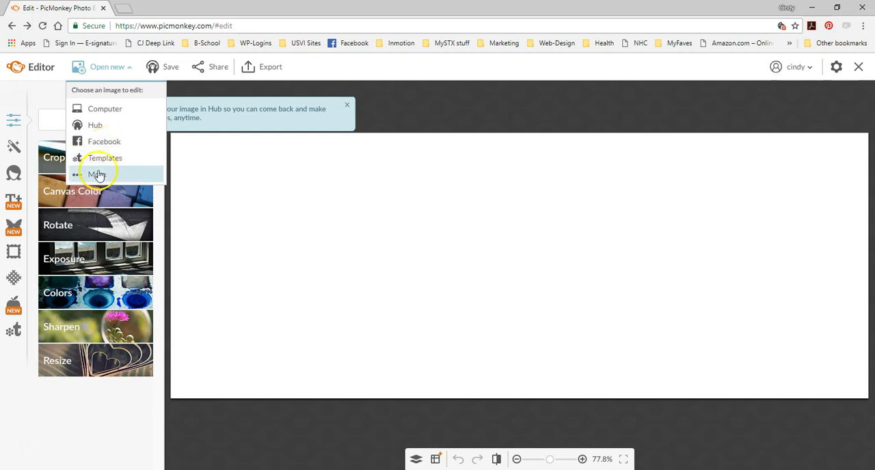
pyautogui.click(110, 111)
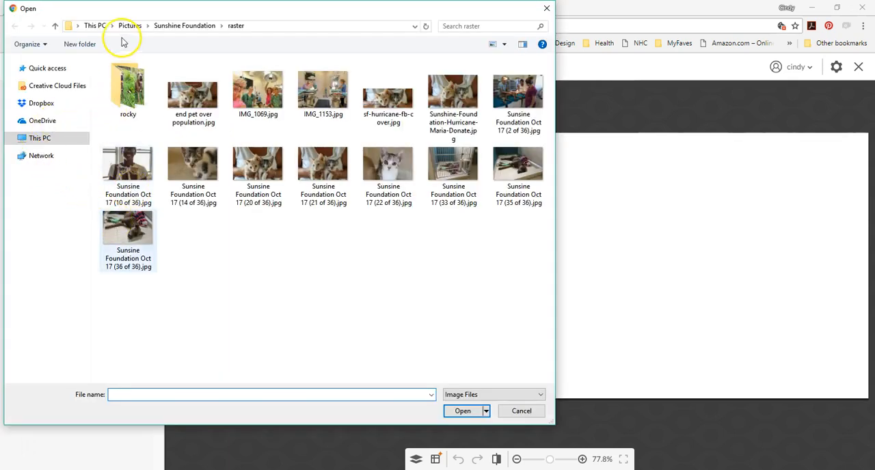
pyautogui.click(130, 26)
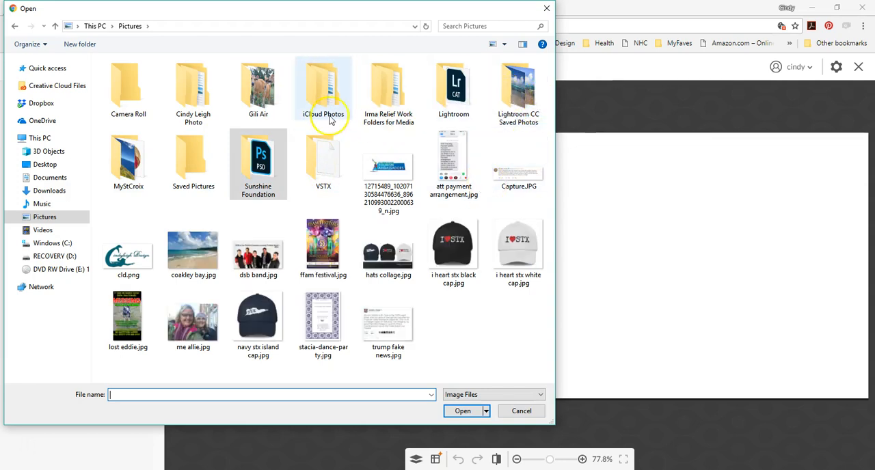
pyautogui.doubleClick(120, 159)
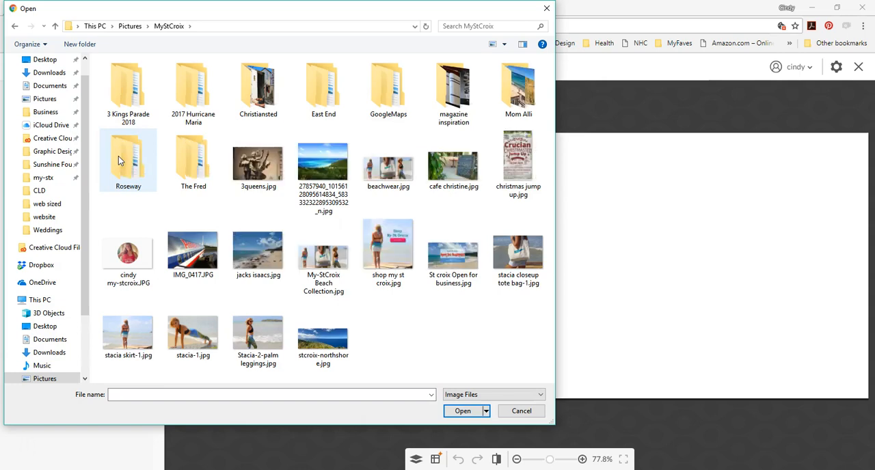
pyautogui.click(324, 176)
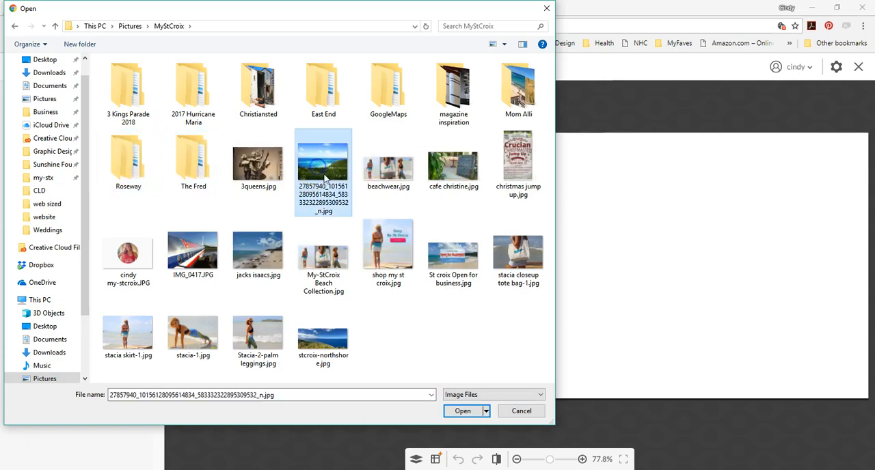
pyautogui.click(342, 343)
pyautogui.click(468, 411)
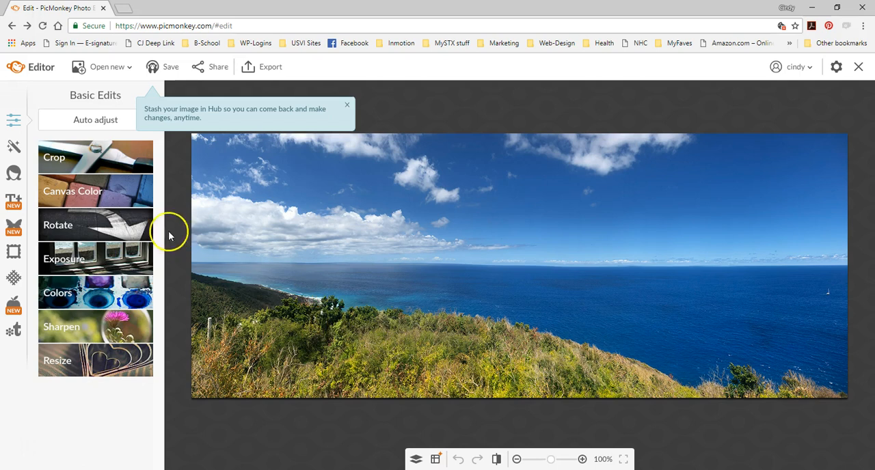
# - Look at the Canvas Color and Sharpen settings for the photo
pyautogui.click(94, 187)
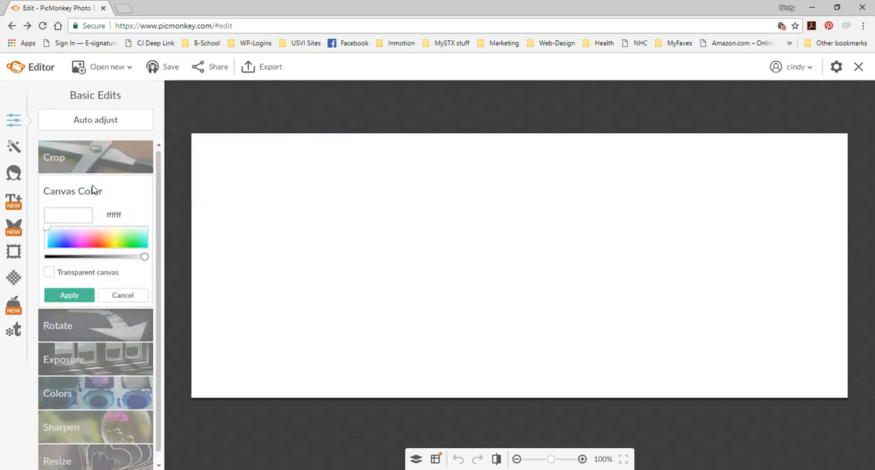
pyautogui.click(123, 295)
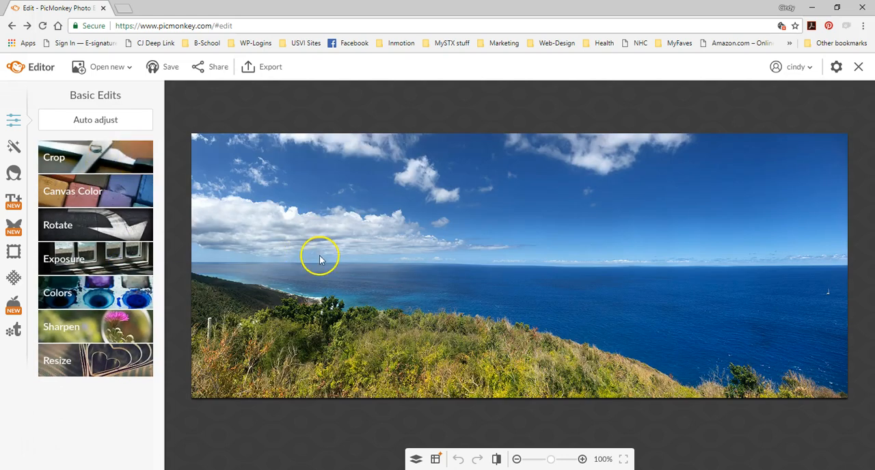
pyautogui.click(95, 321)
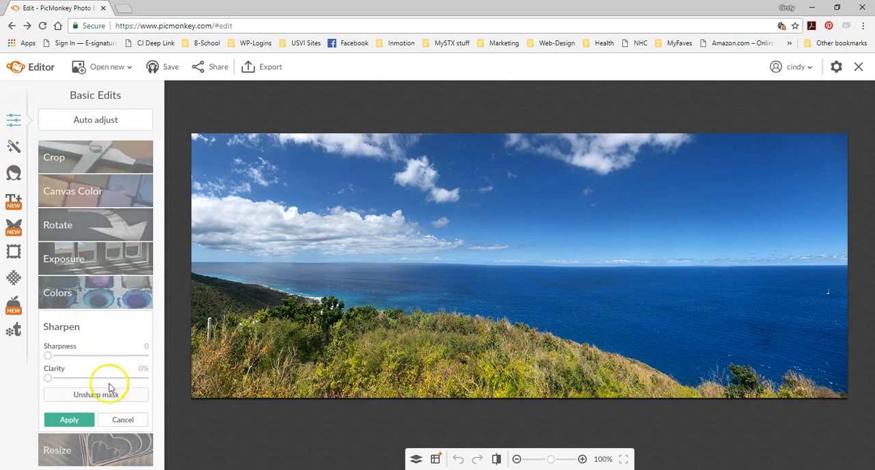
pyautogui.click(127, 418)
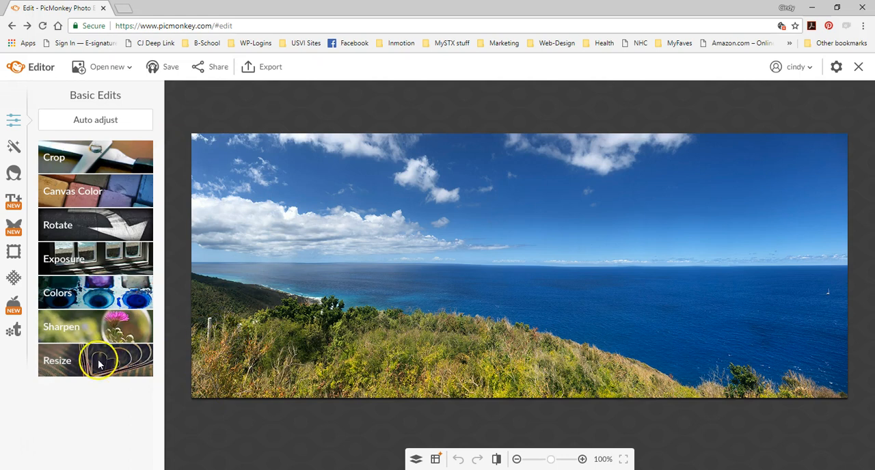
# - Preview the Tranquil effect on the photo with Fade at 100%, 0% and 59%, and discard it
pyautogui.click(13, 149)
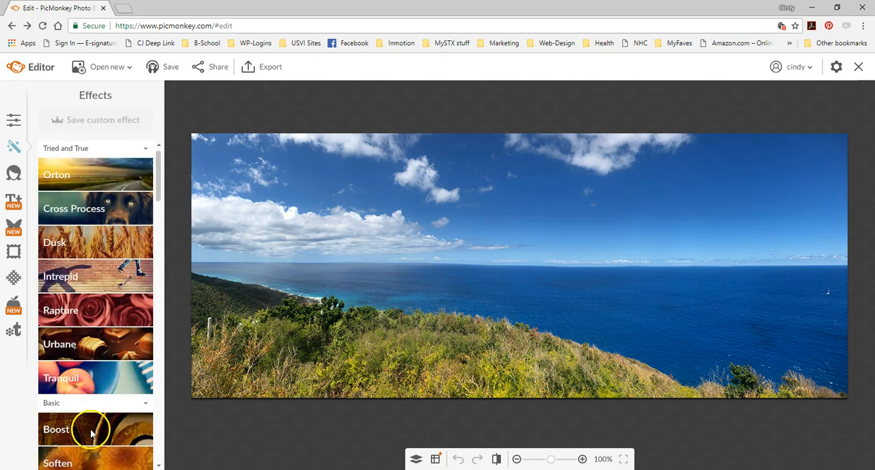
pyautogui.click(94, 387)
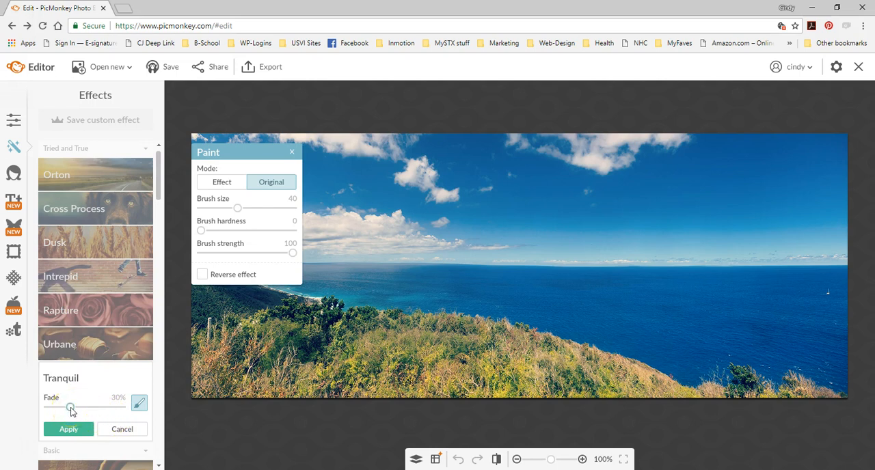
pyautogui.moveTo(80, 409); pyautogui.dragTo(133, 411)
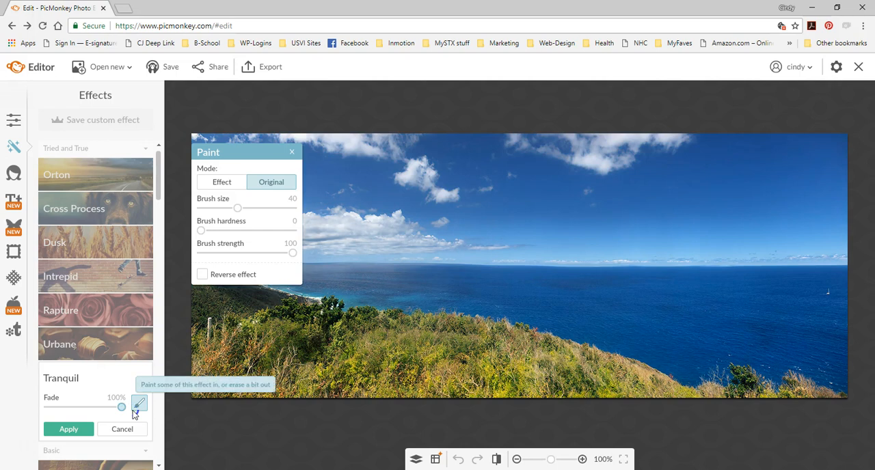
pyautogui.moveTo(129, 412); pyautogui.dragTo(44, 404)
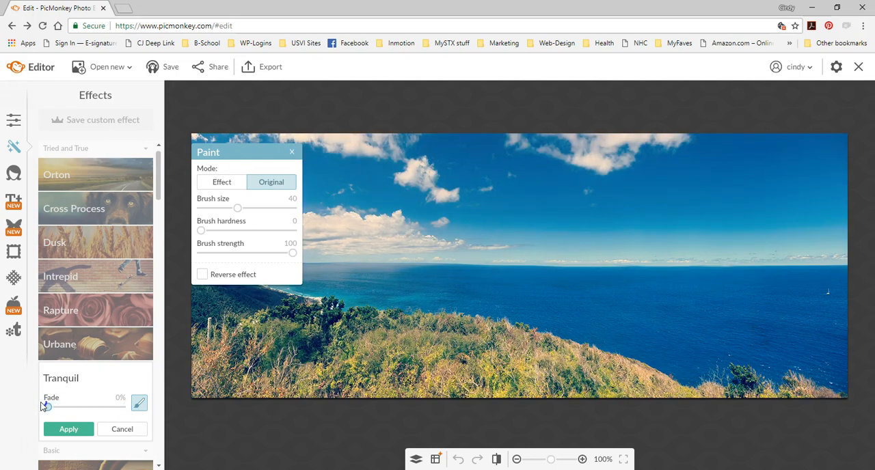
pyautogui.moveTo(44, 405); pyautogui.dragTo(75, 406)
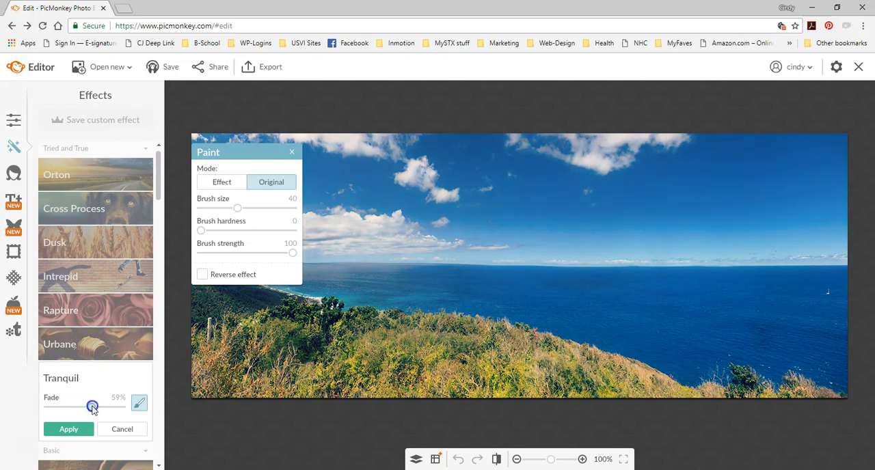
pyautogui.click(63, 438)
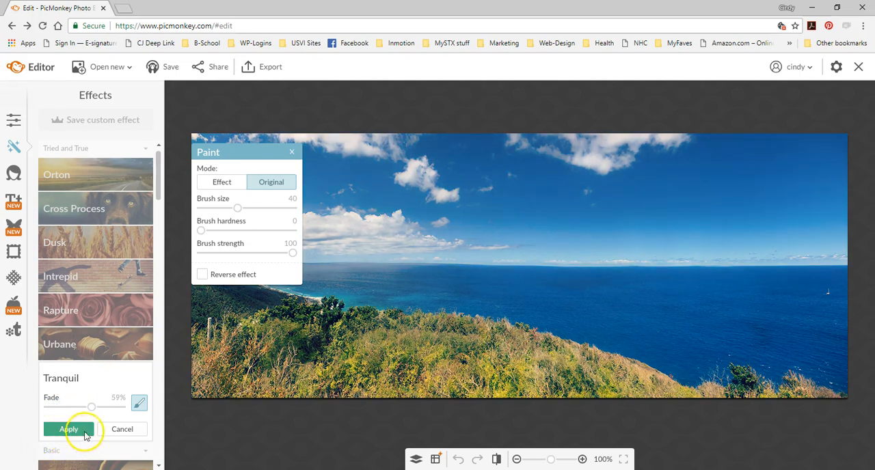
pyautogui.click(121, 432)
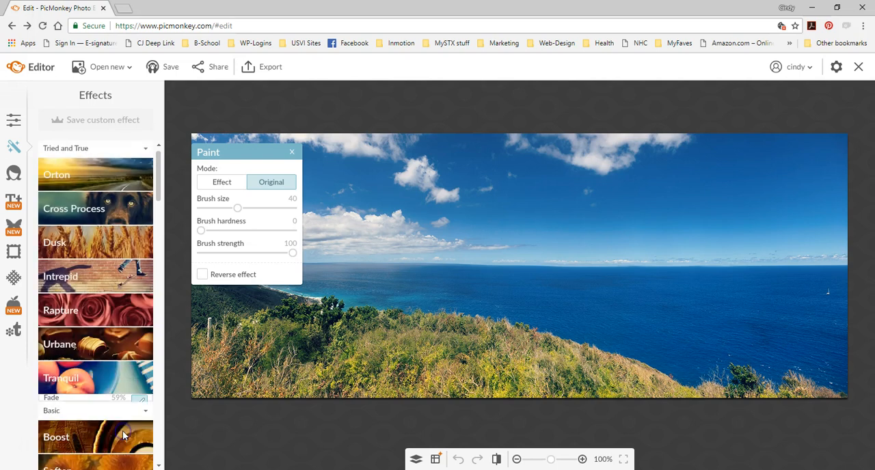
# - Preview the Rapture and Intrepid effects on the photo one after the other, discarding each
pyautogui.click(111, 311)
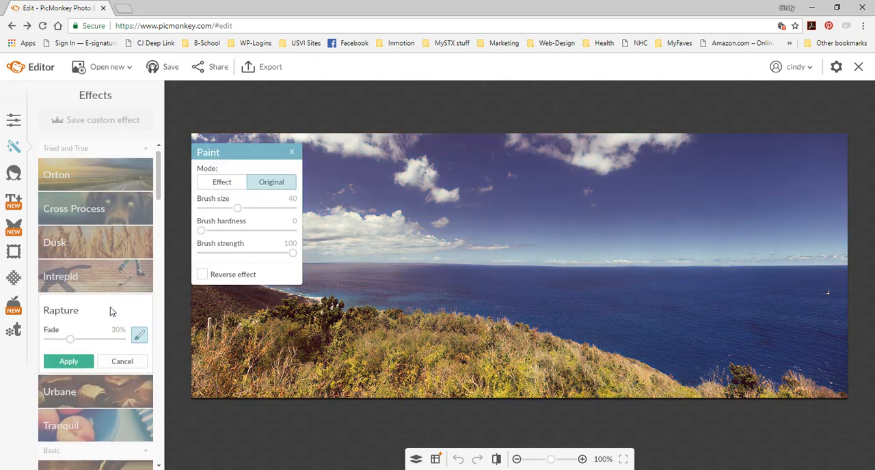
pyautogui.click(120, 363)
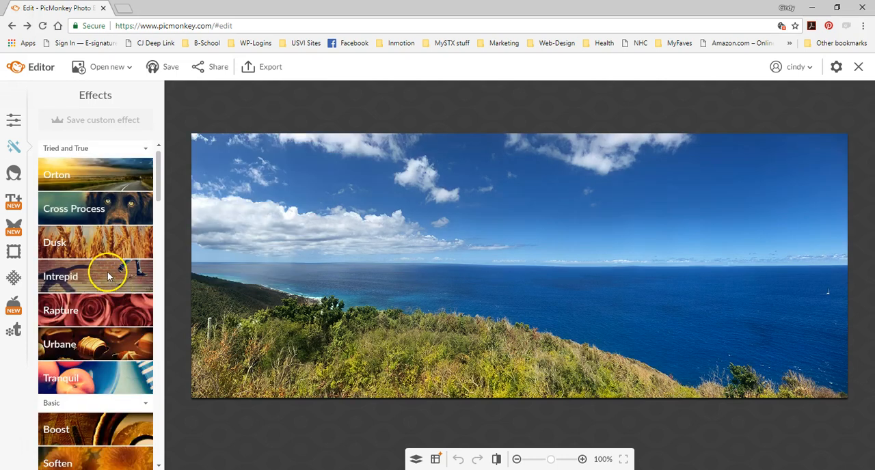
pyautogui.click(106, 273)
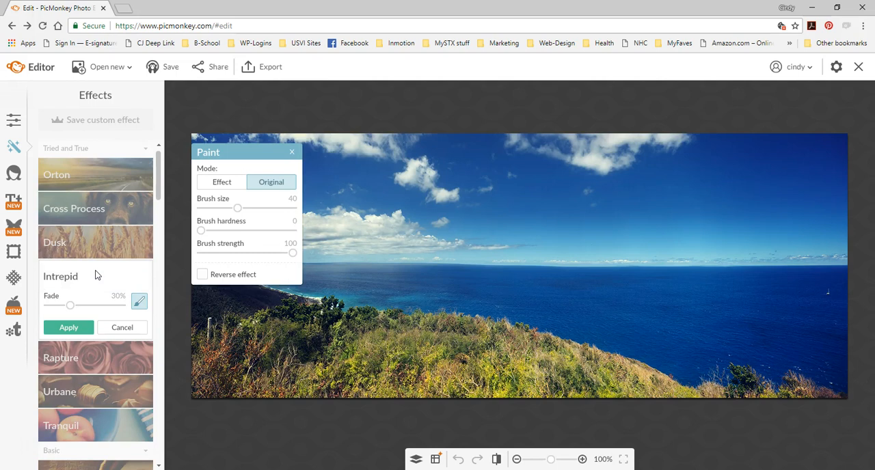
pyautogui.click(117, 331)
# - Apply the Orton effect to the photo with a higher Bloom and a lower Fade than the defaults
pyautogui.click(106, 180)
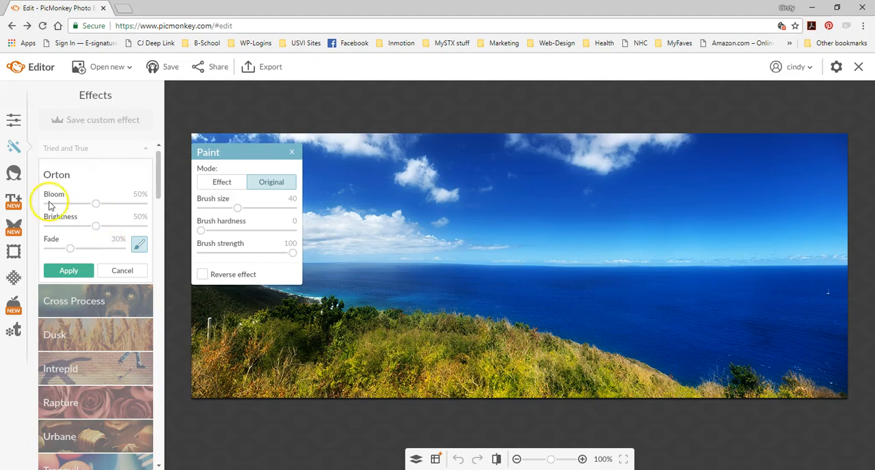
pyautogui.click(95, 204)
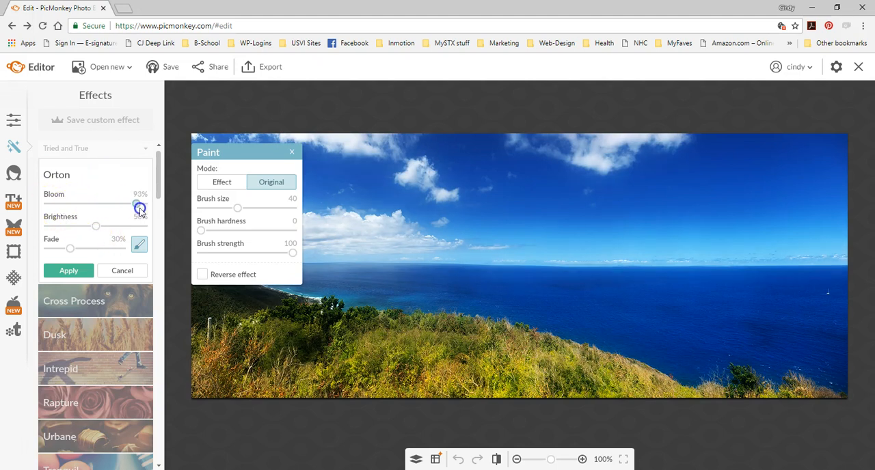
pyautogui.moveTo(135, 208)
pyautogui.mouseDown()
pyautogui.moveTo(46, 205)
pyautogui.moveTo(127, 212)
pyautogui.mouseUp()
pyautogui.moveTo(71, 249); pyautogui.dragTo(60, 253)
pyautogui.click(68, 271)
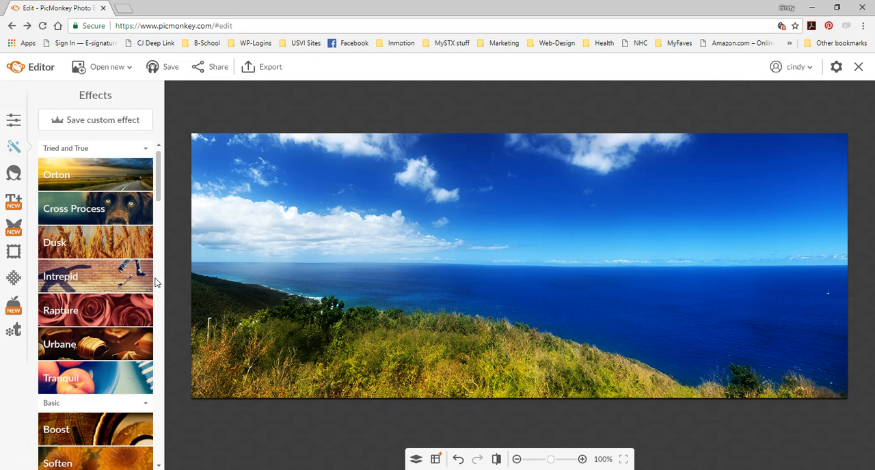
# - Look at the Text fonts and review the Touch Up tools for skin, mouth and eyes
pyautogui.click(16, 207)
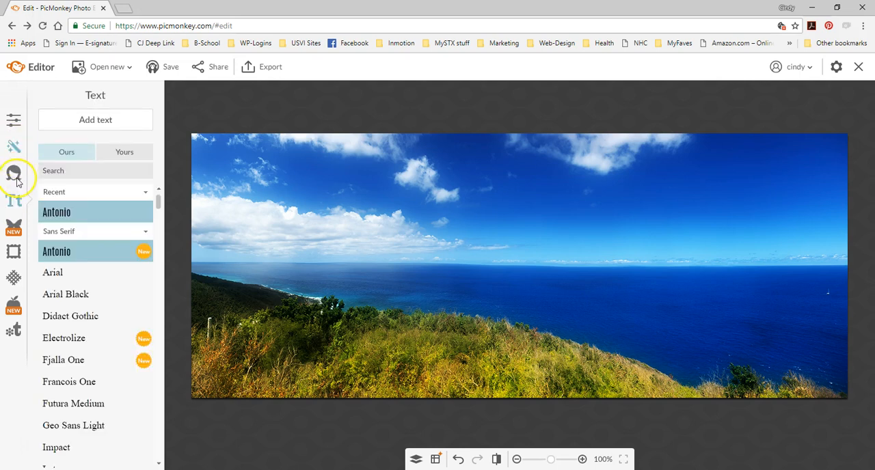
pyautogui.click(13, 174)
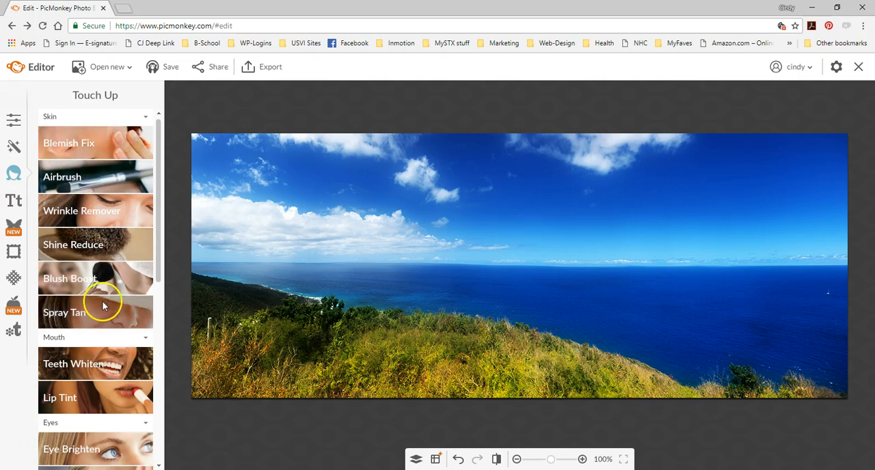
pyautogui.scroll(-3, 103, 306)
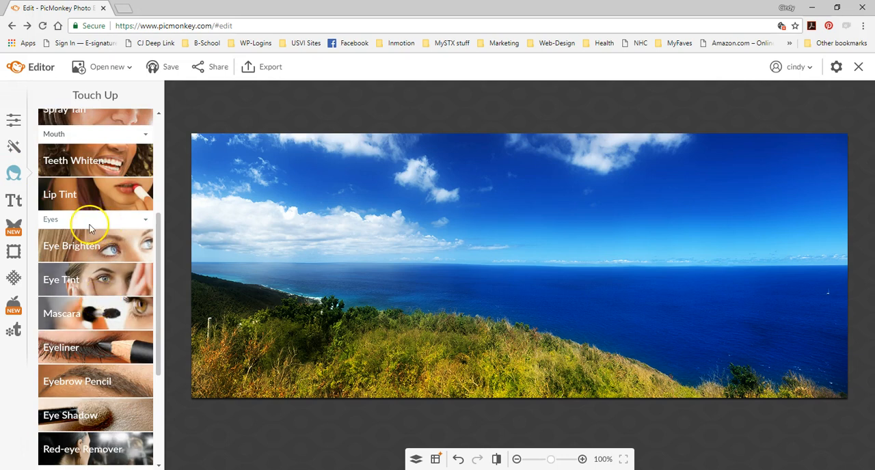
# - Add the flamingo float from the Palm Springs Party overlays, resize it and place it over the sea in the photo's right part
pyautogui.click(14, 229)
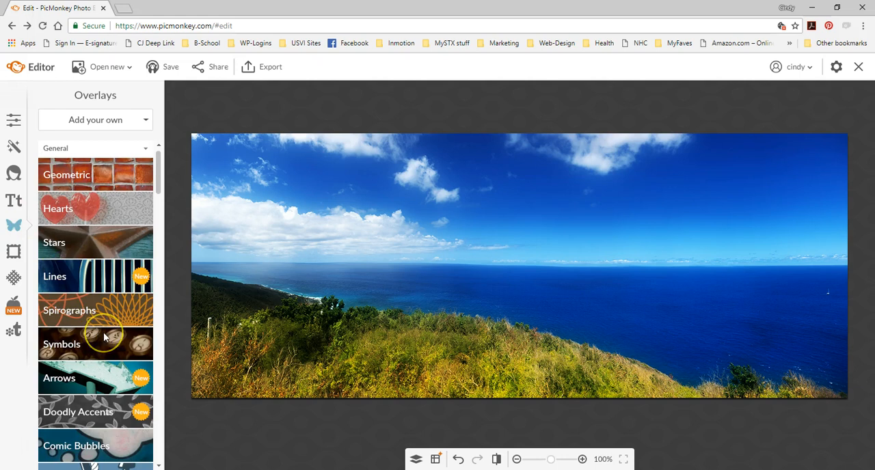
pyautogui.scroll(-2, 105, 337)
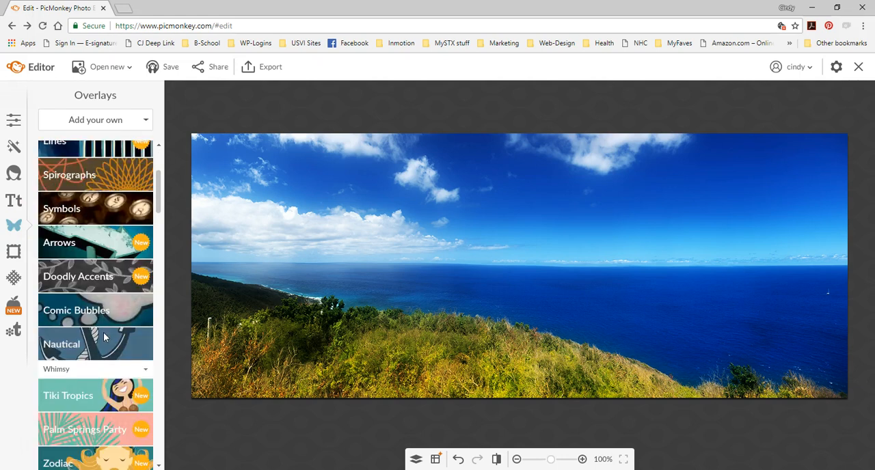
pyautogui.scroll(-1, 105, 336)
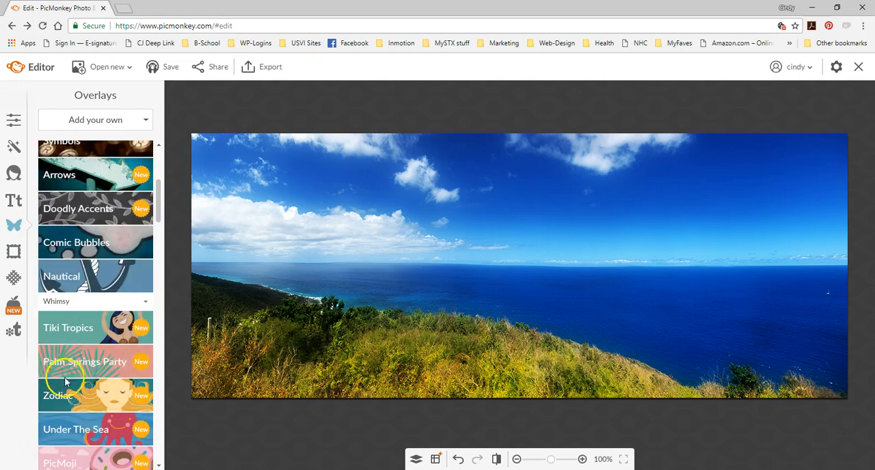
pyautogui.click(100, 364)
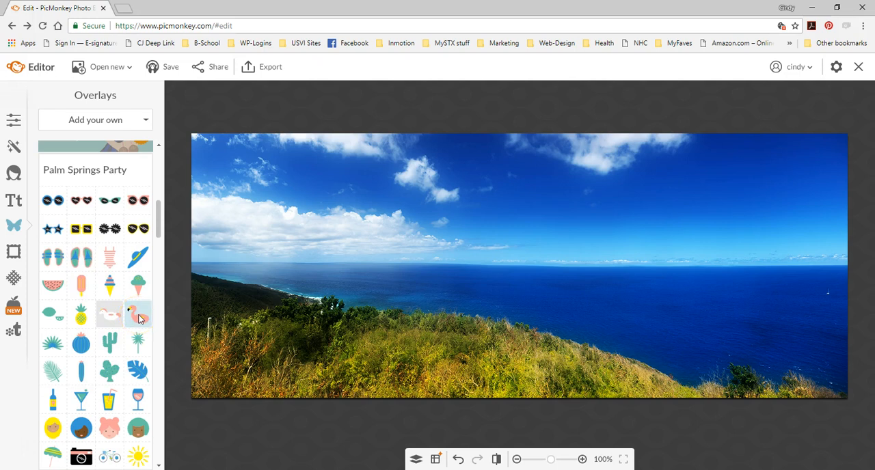
pyautogui.moveTo(139, 317); pyautogui.dragTo(470, 239)
pyautogui.moveTo(504, 263); pyautogui.dragTo(553, 318)
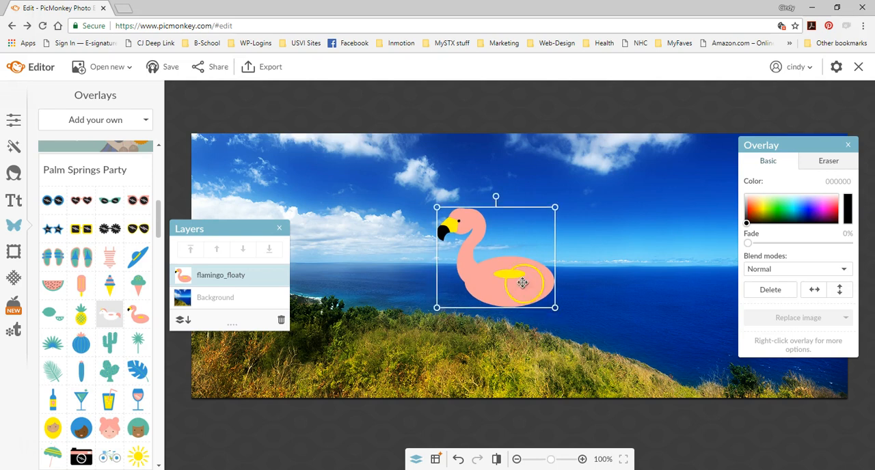
pyautogui.moveTo(487, 262); pyautogui.dragTo(653, 253)
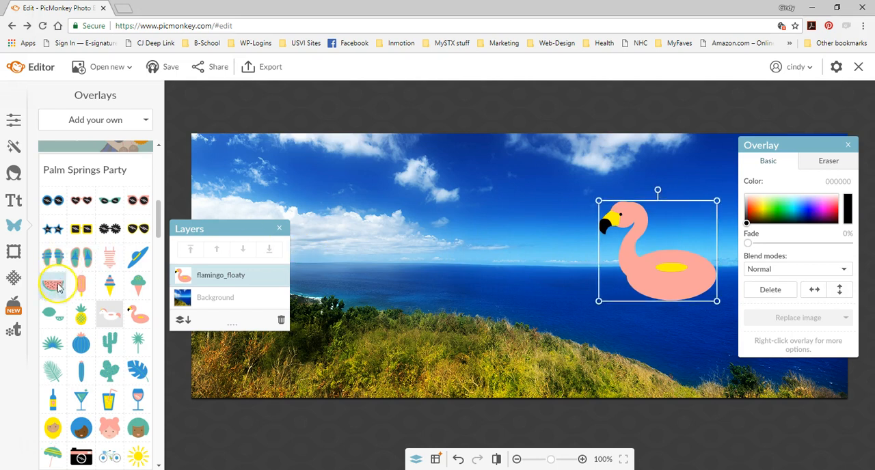
# - Add the pineapple from the Palm Springs Party overlays and enlarge it slightly, beside the flamingo
pyautogui.click(80, 316)
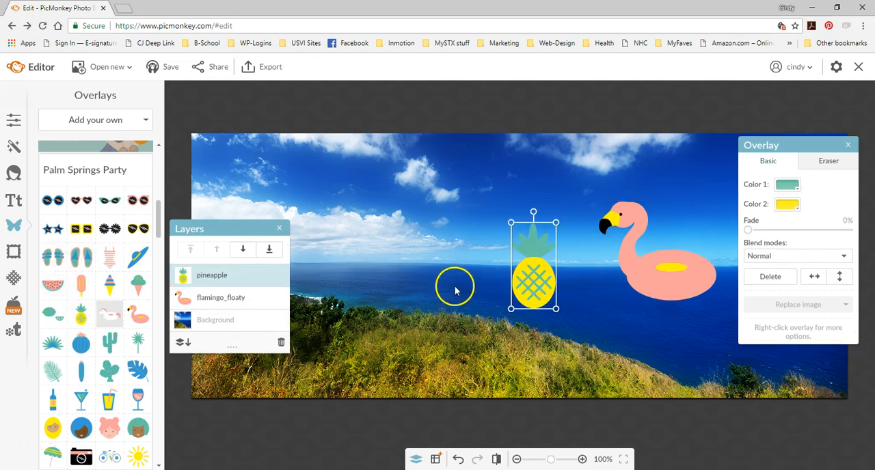
pyautogui.moveTo(556, 222); pyautogui.dragTo(568, 199)
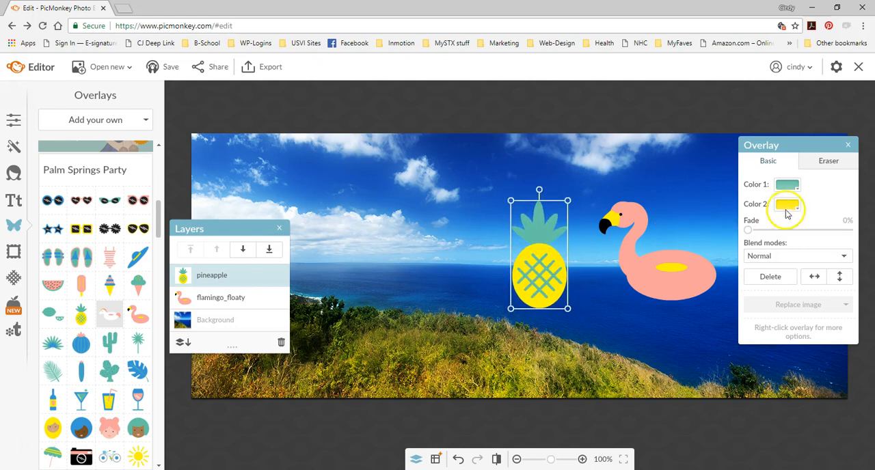
# - Change Color 1 of the pineapple overlay to dark green 002a00
pyautogui.click(787, 184)
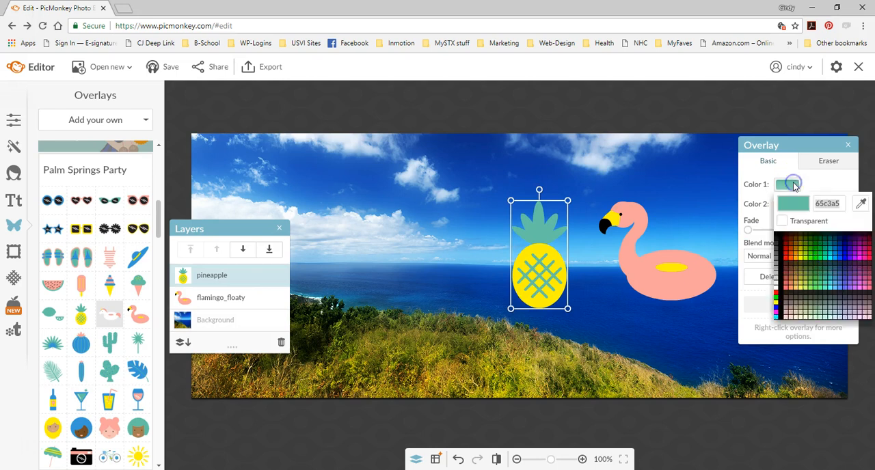
pyautogui.moveTo(791, 250); pyautogui.dragTo(842, 176)
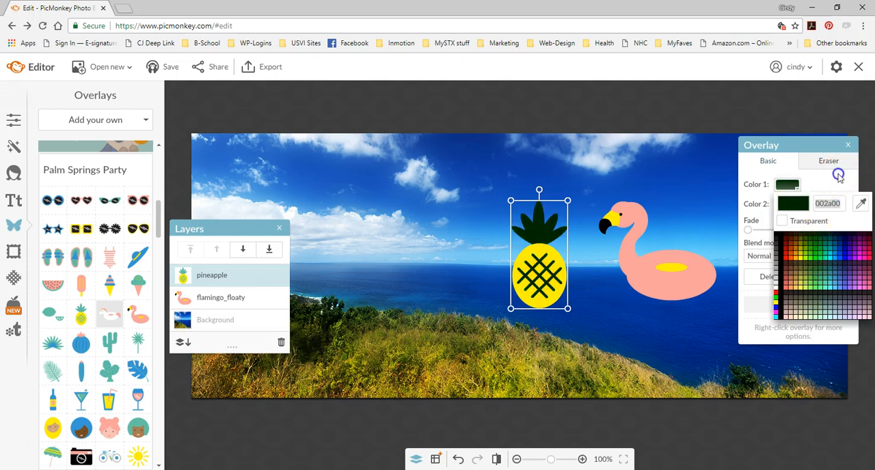
pyautogui.click(839, 177)
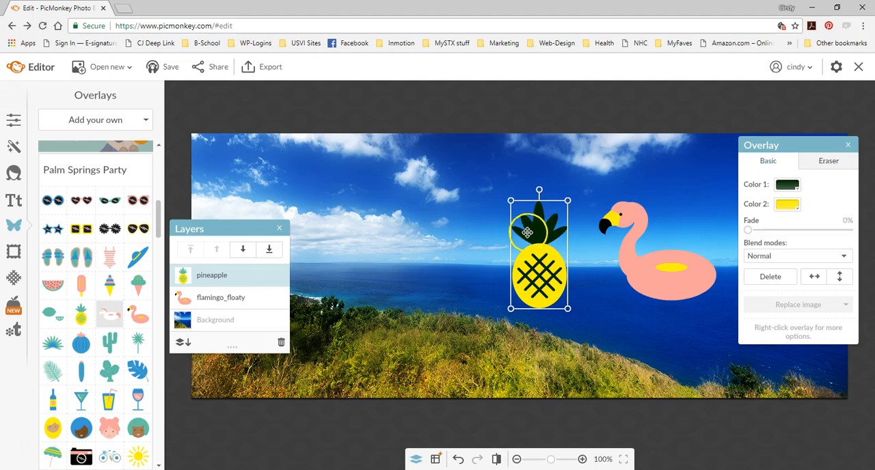
# - Undo the pineapple's enlargement and move it farther left of the flamingo, over the horizon
pyautogui.click(460, 462)
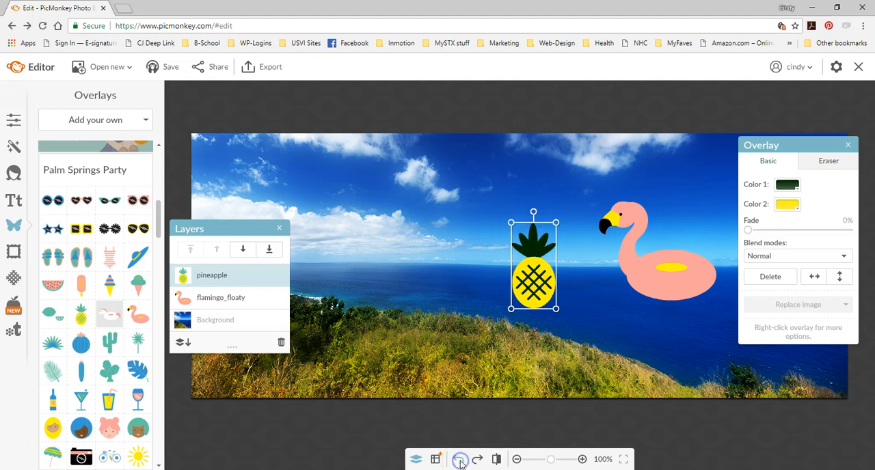
pyautogui.moveTo(530, 269); pyautogui.dragTo(443, 255)
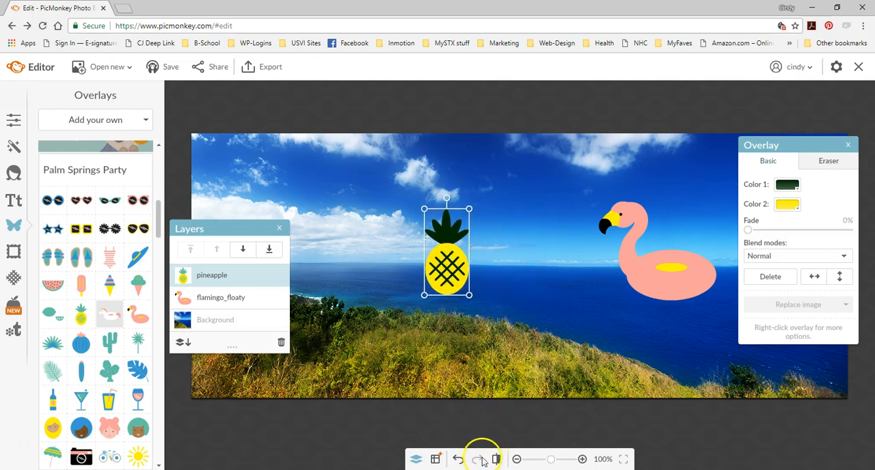
# - Turn on the alignment grid with 3 rows and 3 columns over the image
pyautogui.click(436, 460)
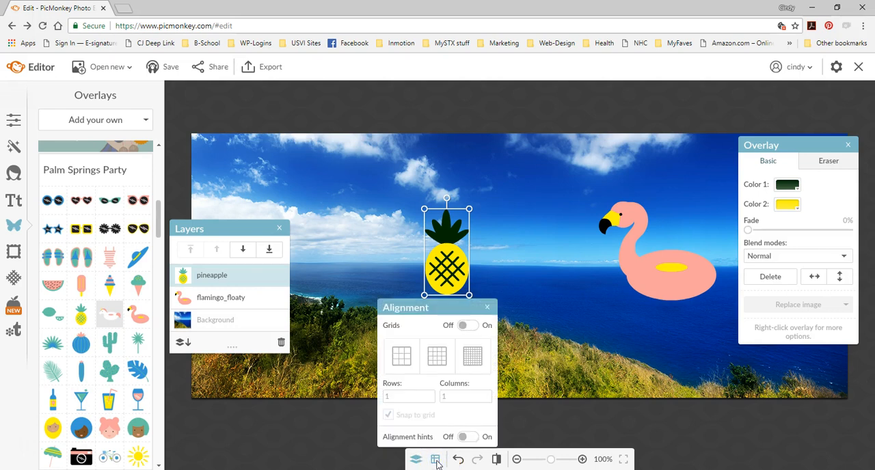
pyautogui.click(401, 355)
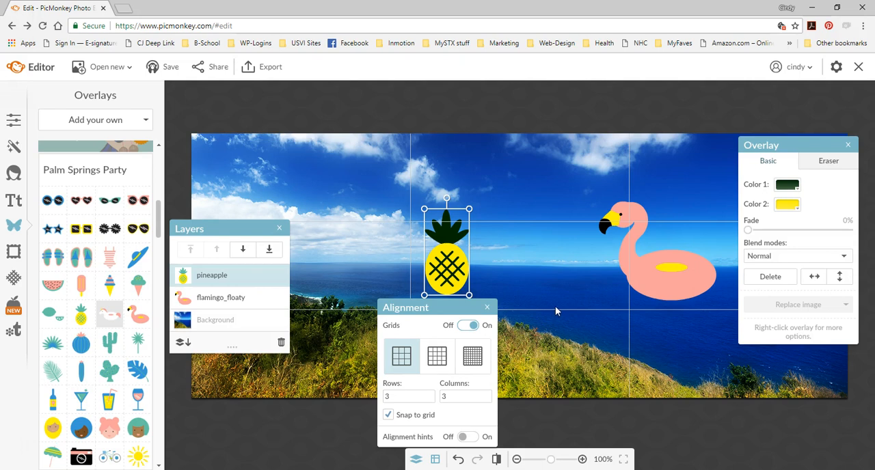
pyautogui.click(487, 307)
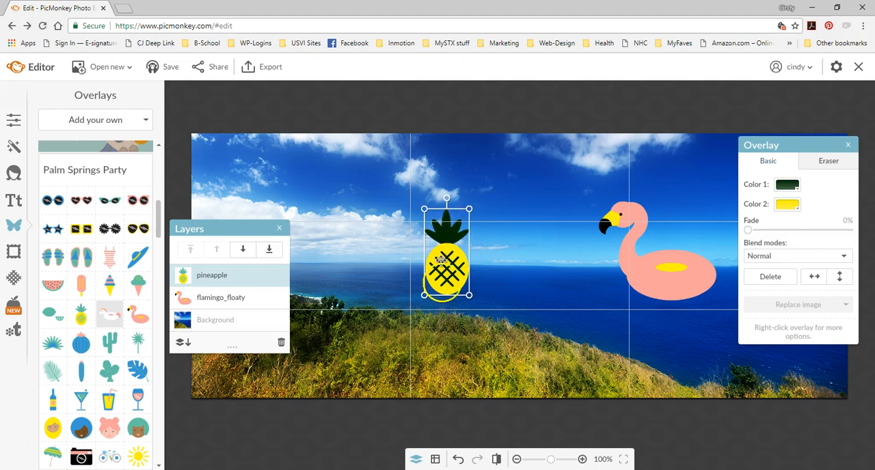
# - Restore the pineapple's original color and position, and snap it to the left vertical grid line in the middle row
pyautogui.click(458, 463)
pyautogui.click(458, 463)
pyautogui.click(477, 460)
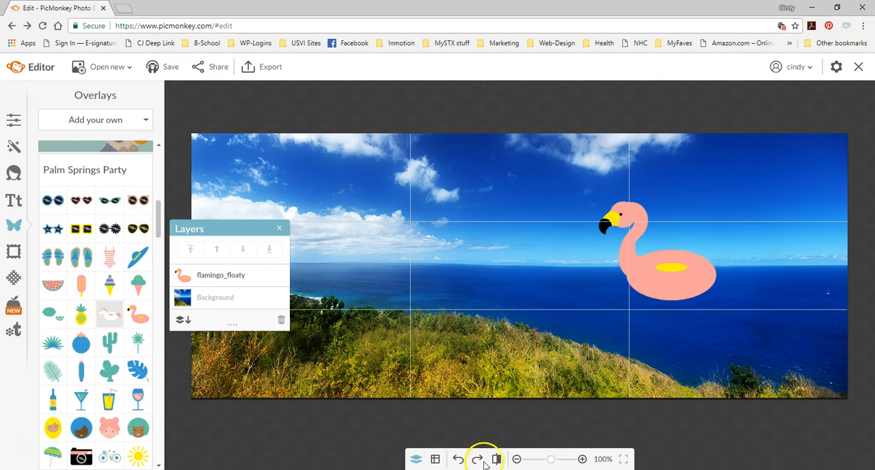
pyautogui.click(415, 390)
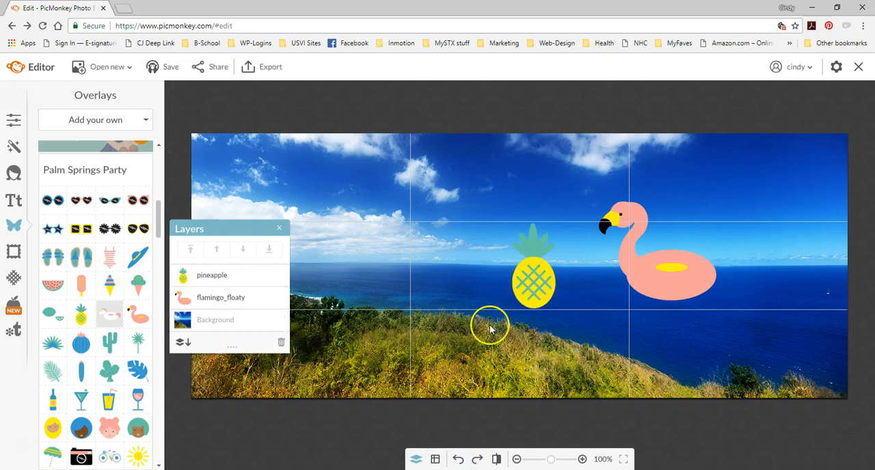
pyautogui.moveTo(530, 249); pyautogui.dragTo(428, 254)
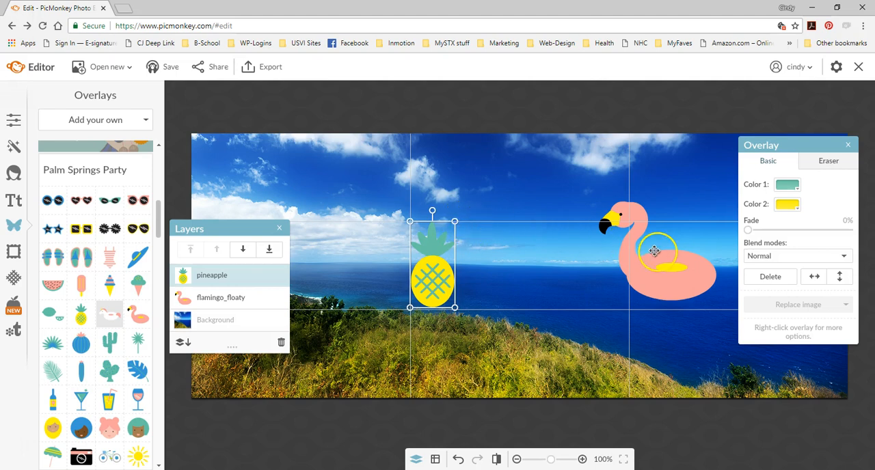
# - Shrink the flamingo to the middle row's height, then align the pineapple outside the left vertical grid line and the flamingo outside the right one
pyautogui.click(656, 258)
pyautogui.moveTo(717, 207); pyautogui.dragTo(704, 219)
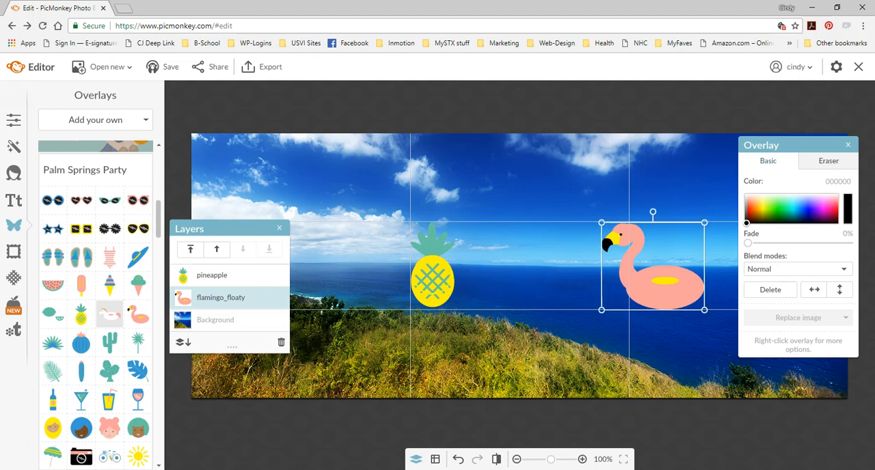
pyautogui.moveTo(439, 271); pyautogui.dragTo(395, 267)
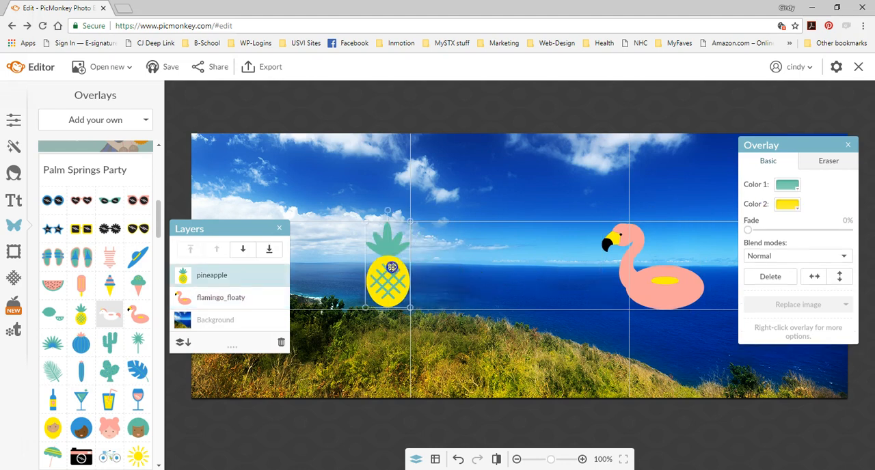
pyautogui.moveTo(642, 271)
pyautogui.mouseDown()
pyautogui.moveTo(674, 271)
pyautogui.moveTo(618, 274)
pyautogui.moveTo(656, 281)
pyautogui.mouseUp()
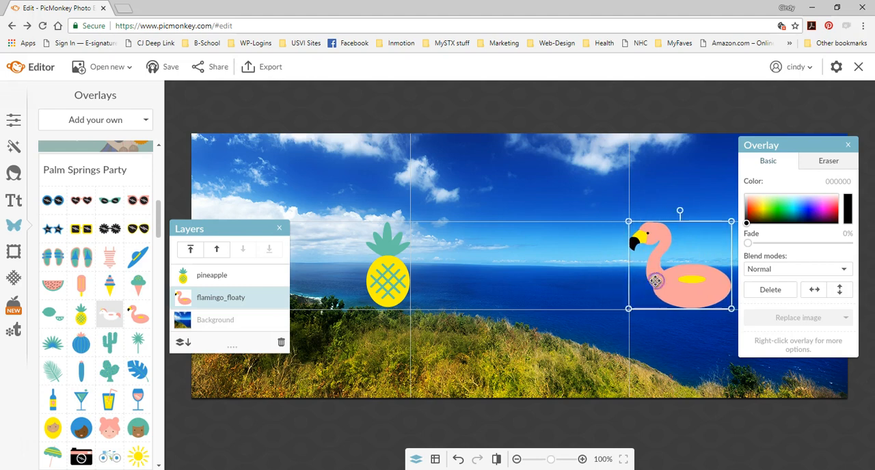
pyautogui.click(850, 146)
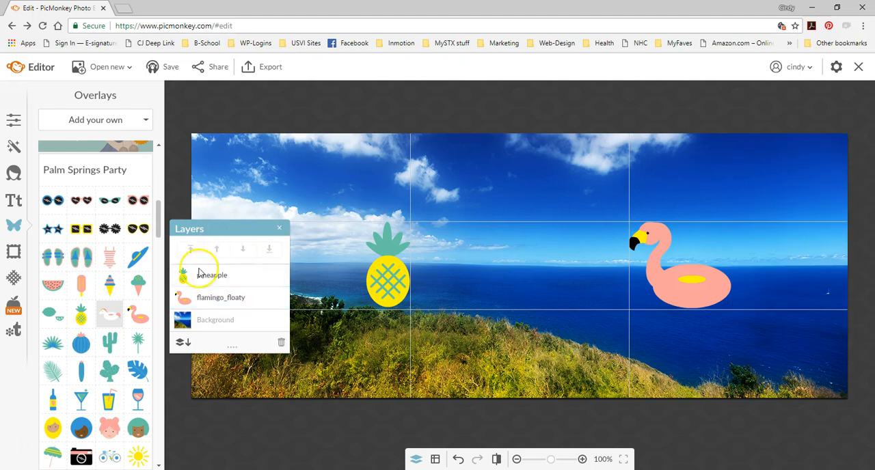
# - Move the Layers palette up toward the image's upper-left corner and examine the pineapple and flamingo_floaty layers
pyautogui.moveTo(218, 230); pyautogui.dragTo(228, 164)
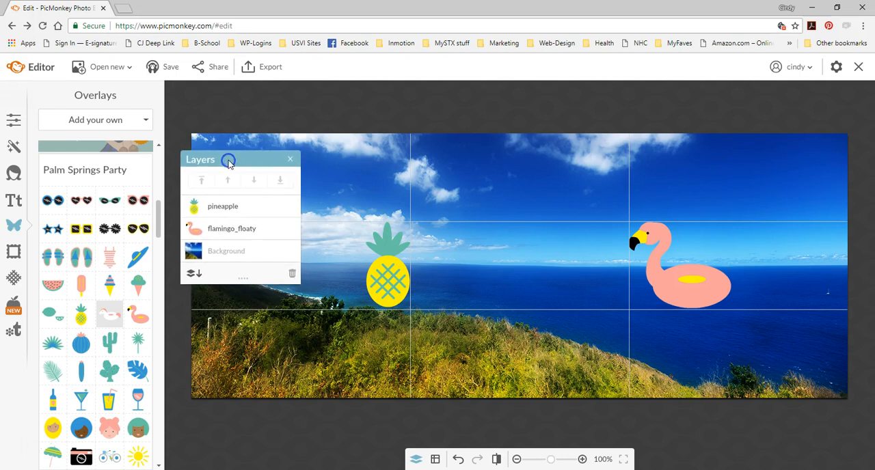
pyautogui.click(230, 206)
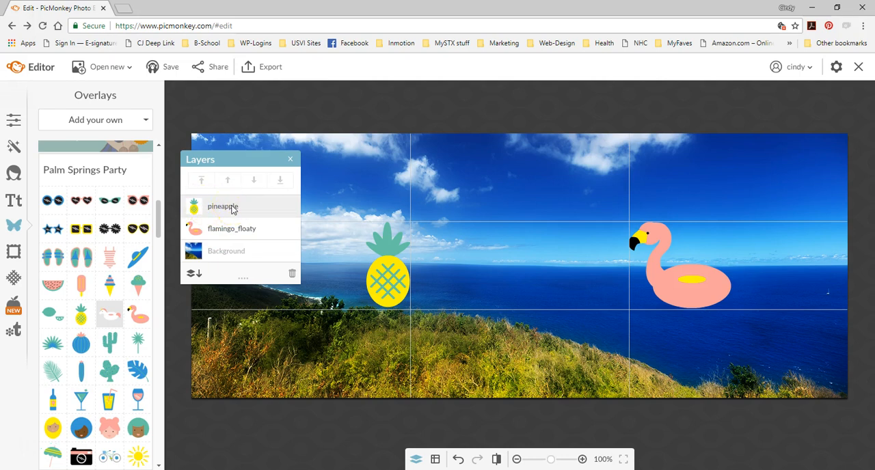
pyautogui.click(220, 230)
pyautogui.click(220, 206)
pyautogui.click(335, 236)
pyautogui.click(213, 229)
pyautogui.click(227, 209)
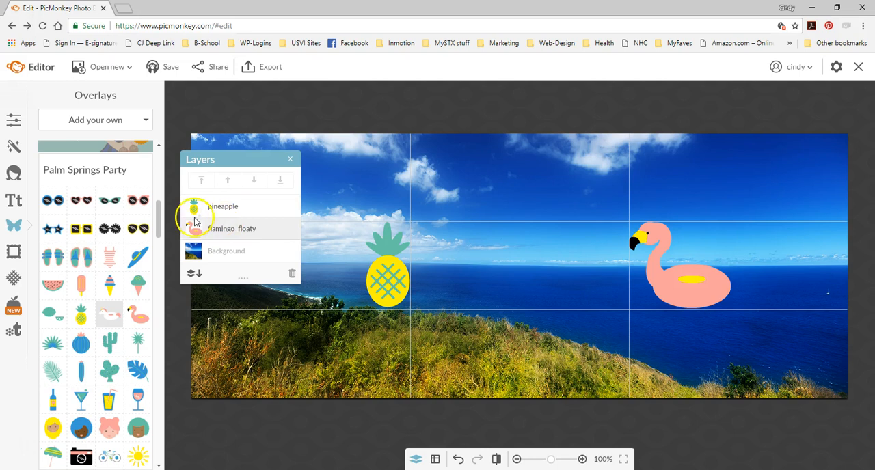
# - Search the text fonts for "special" and choose Special Elite
pyautogui.click(15, 205)
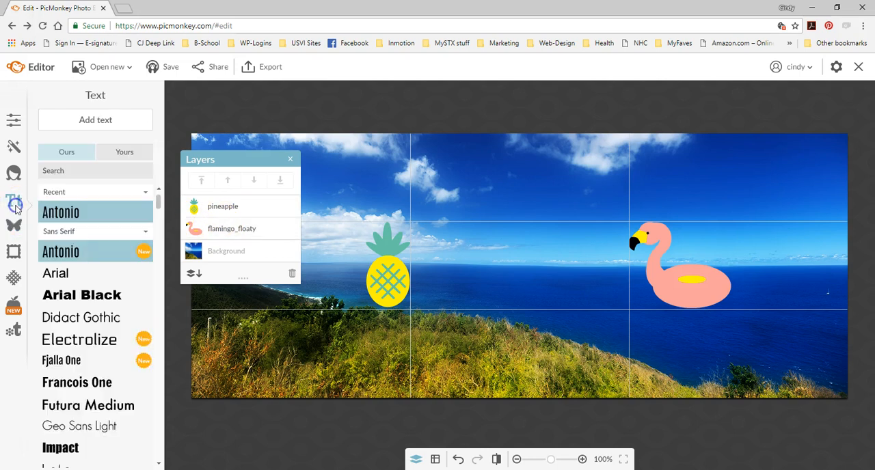
pyautogui.click(97, 219)
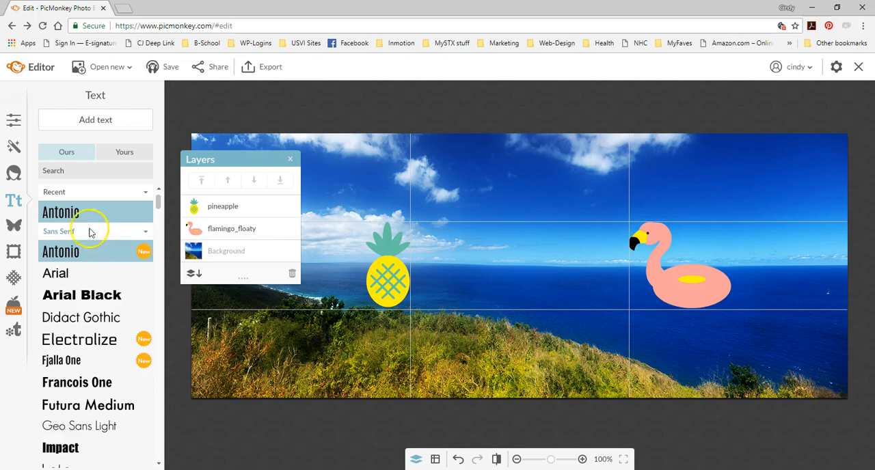
pyautogui.click(87, 174)
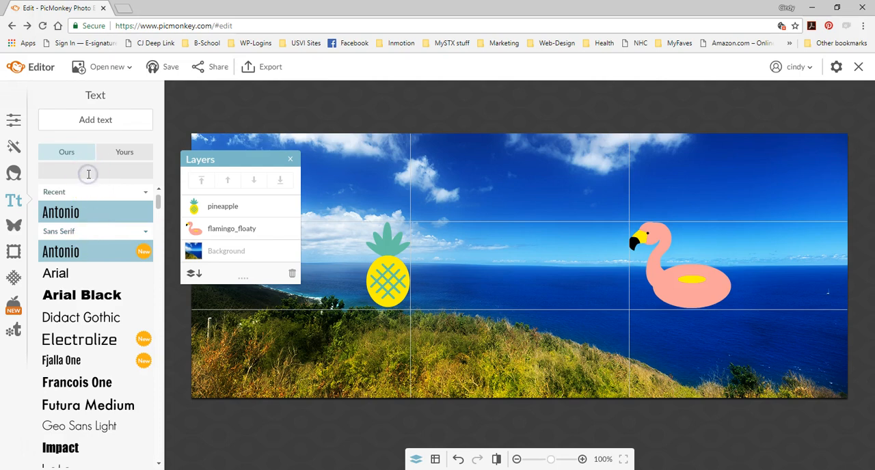
pyautogui.write('special')
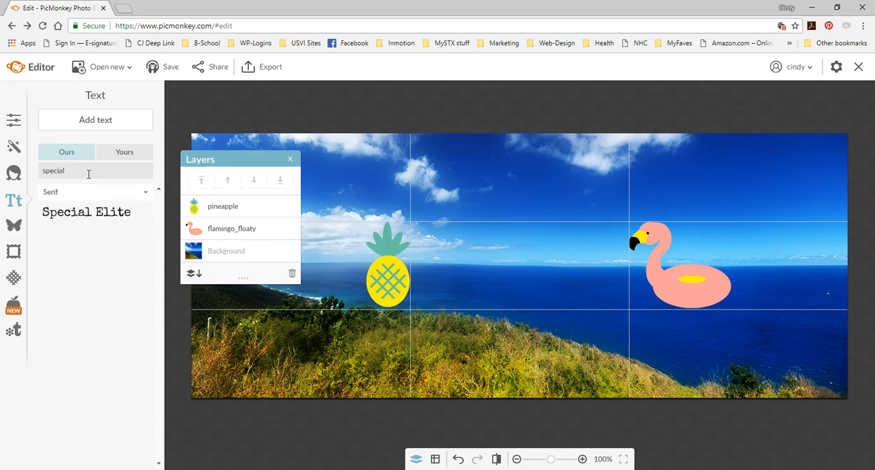
pyautogui.click(85, 213)
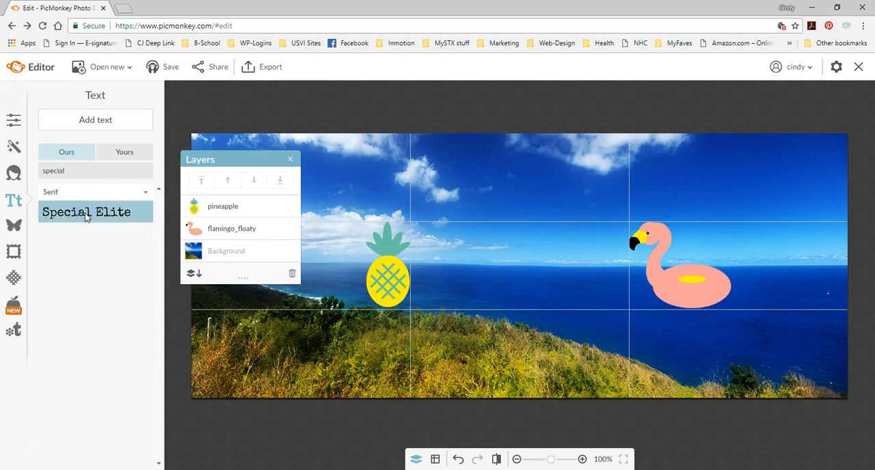
pyautogui.click(106, 215)
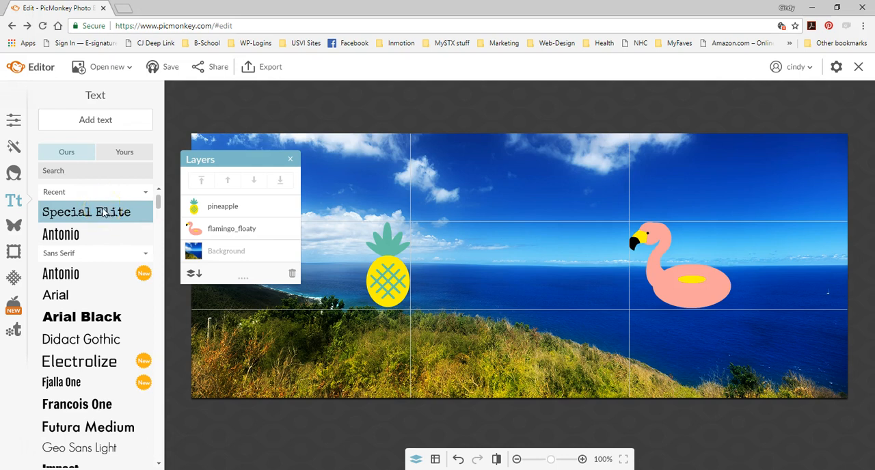
# - Add a text box between the pineapple and the flamingo and set its color to the flamingo's pink, f6a19c
pyautogui.click(95, 120)
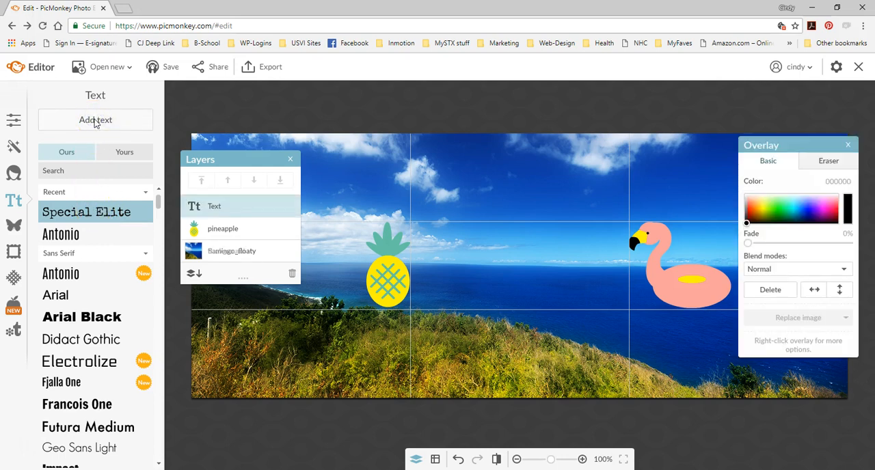
pyautogui.moveTo(502, 252); pyautogui.dragTo(463, 230)
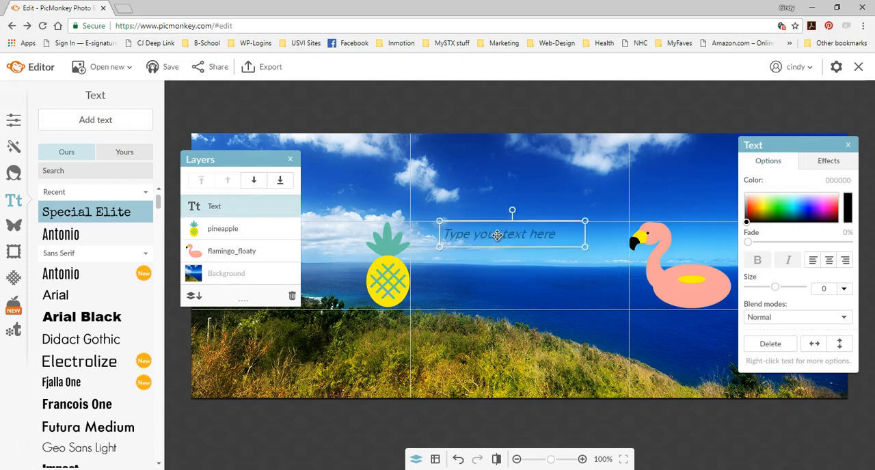
pyautogui.moveTo(747, 223); pyautogui.dragTo(748, 197)
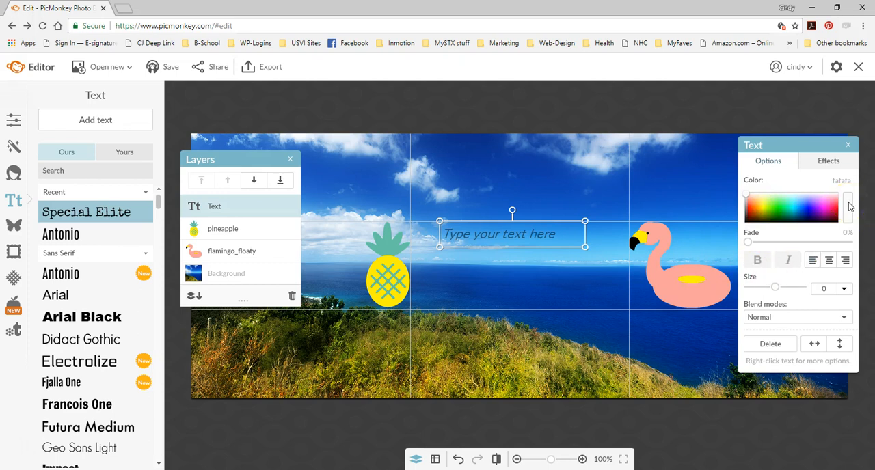
pyautogui.click(852, 199)
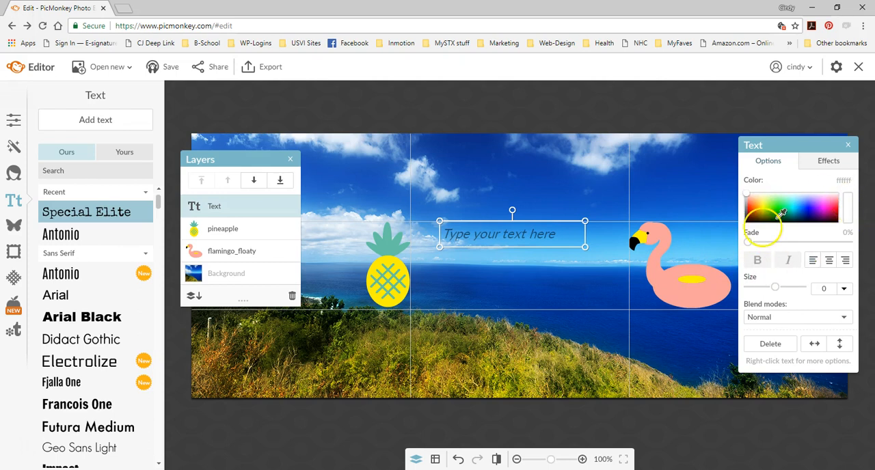
pyautogui.click(665, 284)
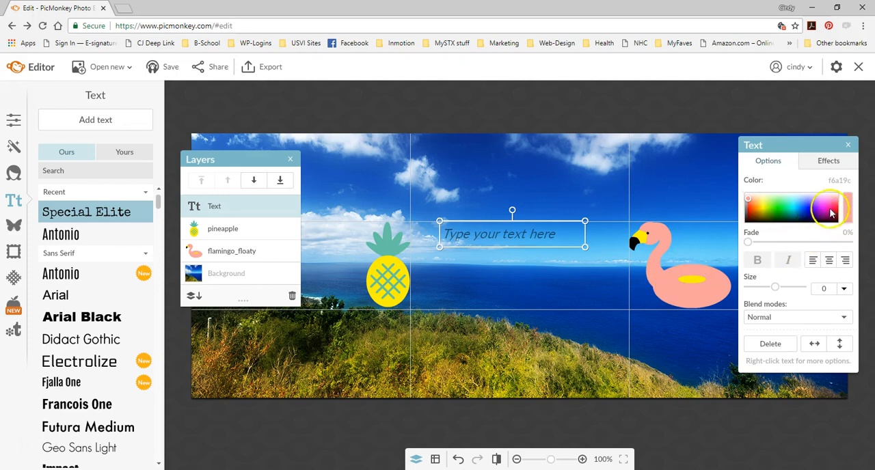
# - Replace the placeholder text with "Summer on St Croix"
pyautogui.doubleClick(527, 236)
pyautogui.write('Summer on')
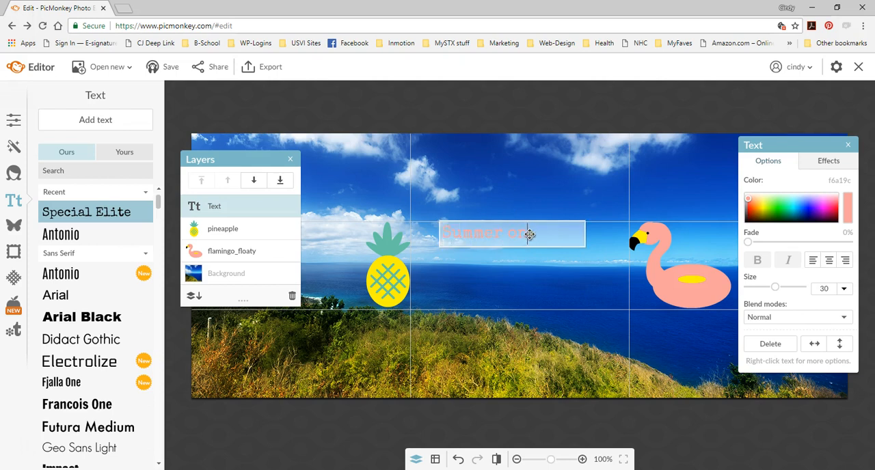
pyautogui.write(' St Croix')
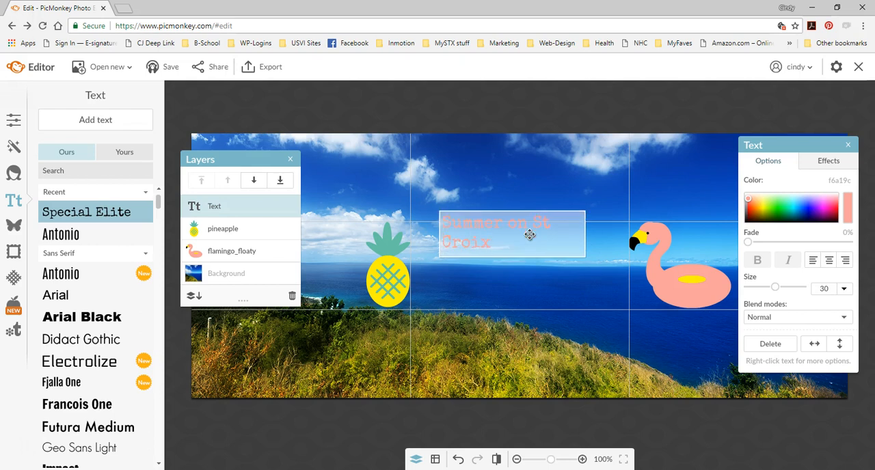
# - Widen the text box to span the middle grid column on one line and center-align its text
pyautogui.click(584, 232)
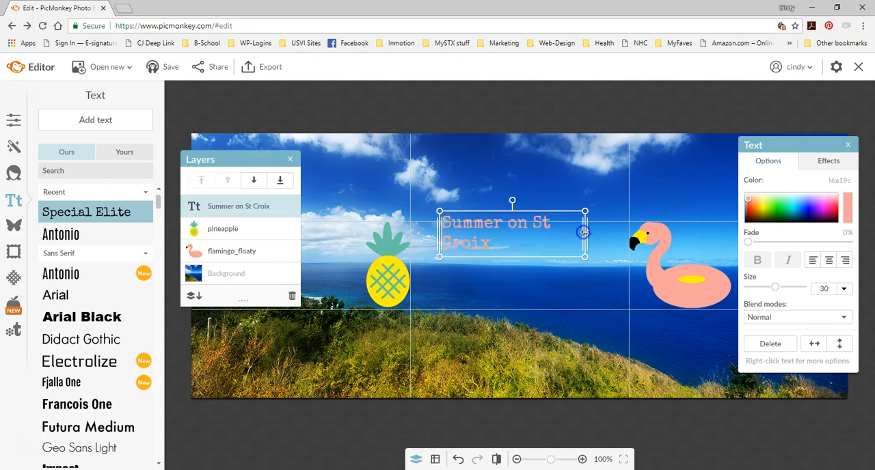
pyautogui.moveTo(588, 232); pyautogui.dragTo(630, 234)
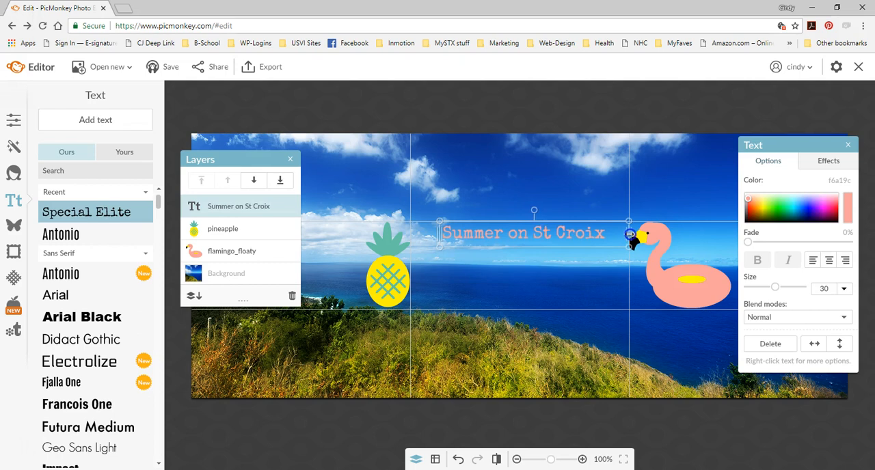
pyautogui.moveTo(439, 235); pyautogui.dragTo(414, 238)
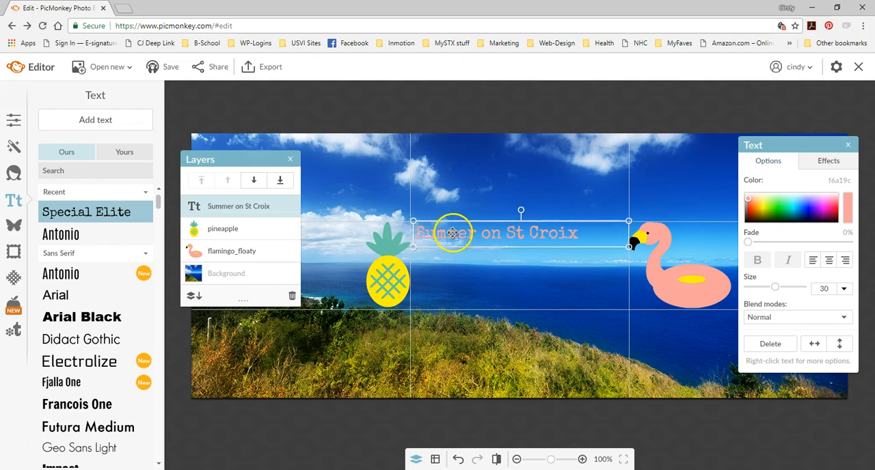
pyautogui.click(827, 260)
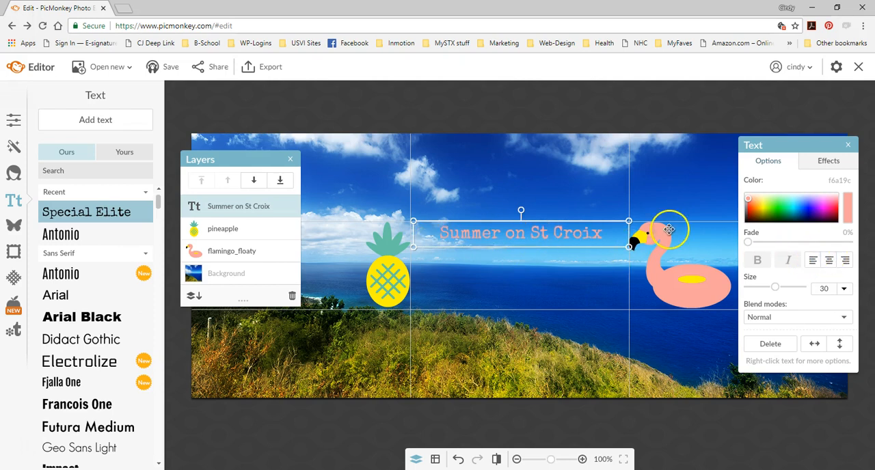
pyautogui.moveTo(413, 233); pyautogui.dragTo(409, 233)
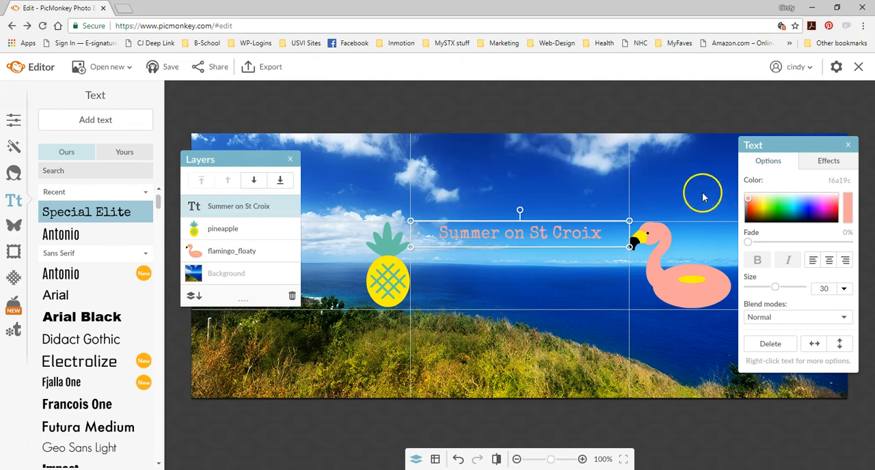
# - Compare light gray and flamingo pink for the "Summer on St Croix" text, and set its color to light gray d4d4d4
pyautogui.click(748, 198)
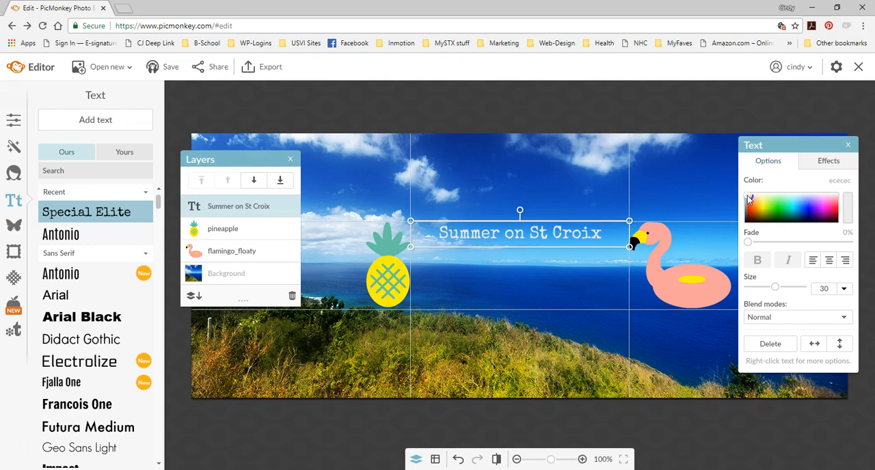
pyautogui.click(748, 198)
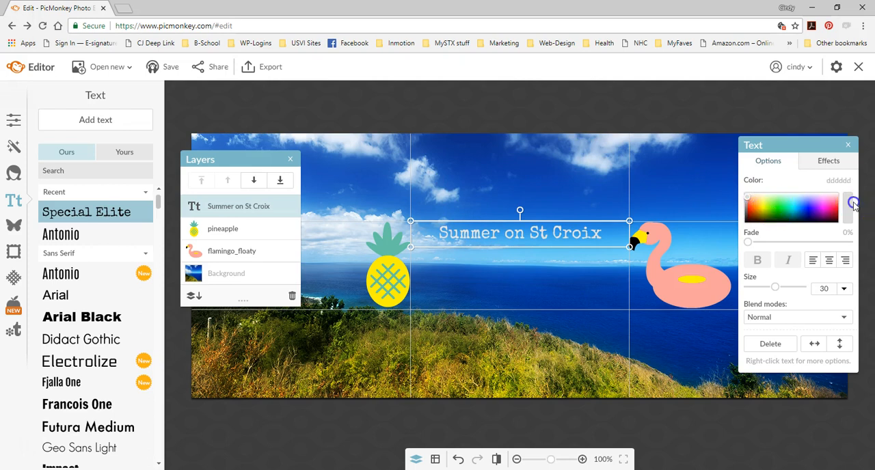
pyautogui.click(847, 208)
pyautogui.click(666, 291)
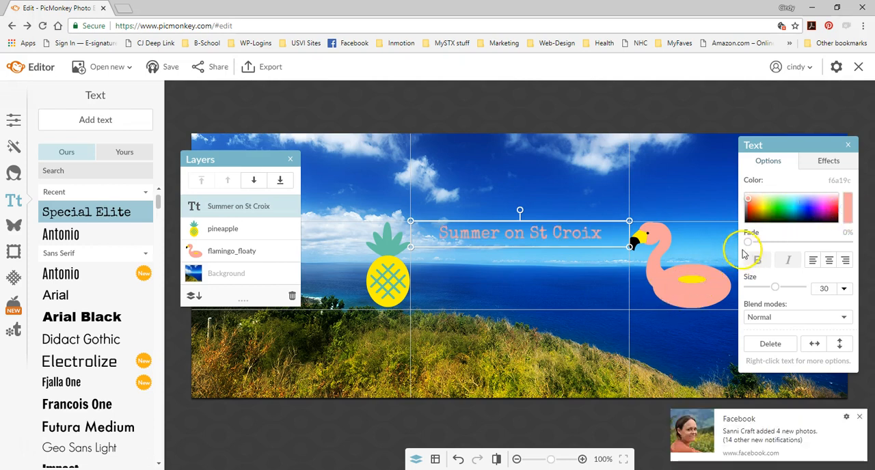
pyautogui.click(749, 200)
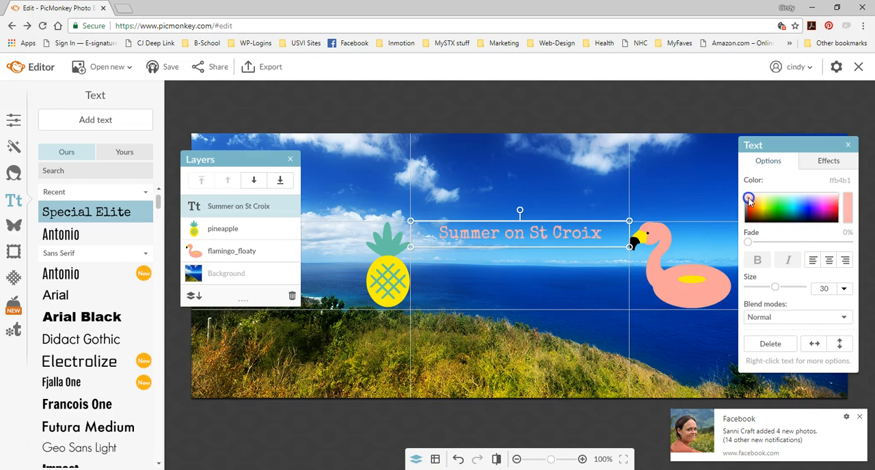
pyautogui.click(748, 199)
pyautogui.click(748, 199)
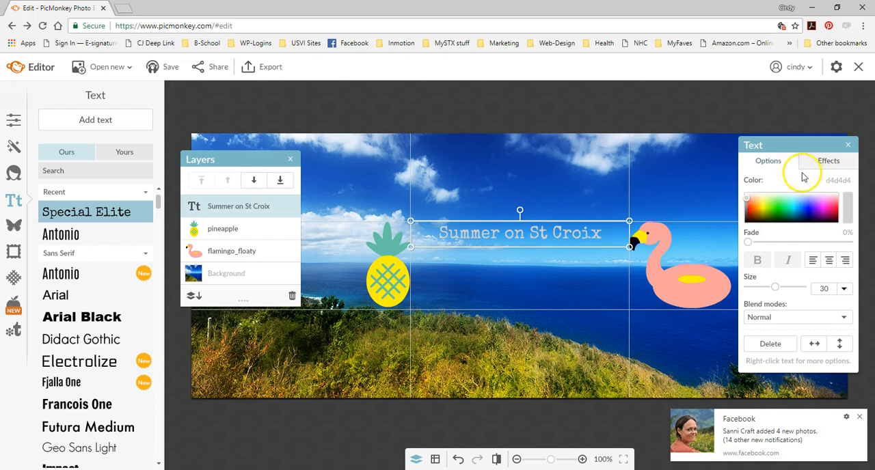
# - Apply a Drop Shadow style to the text and set the shadow color to a dark blue sampled from the sky
pyautogui.click(836, 162)
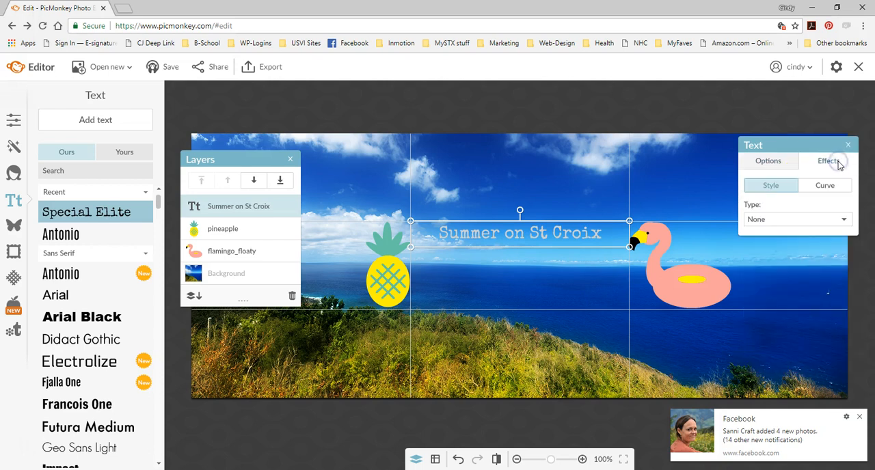
pyautogui.click(789, 220)
pyautogui.click(771, 246)
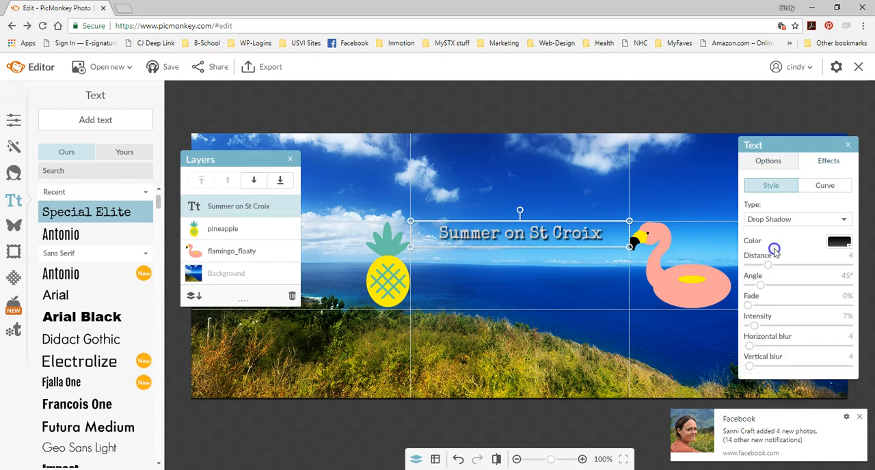
pyautogui.click(842, 242)
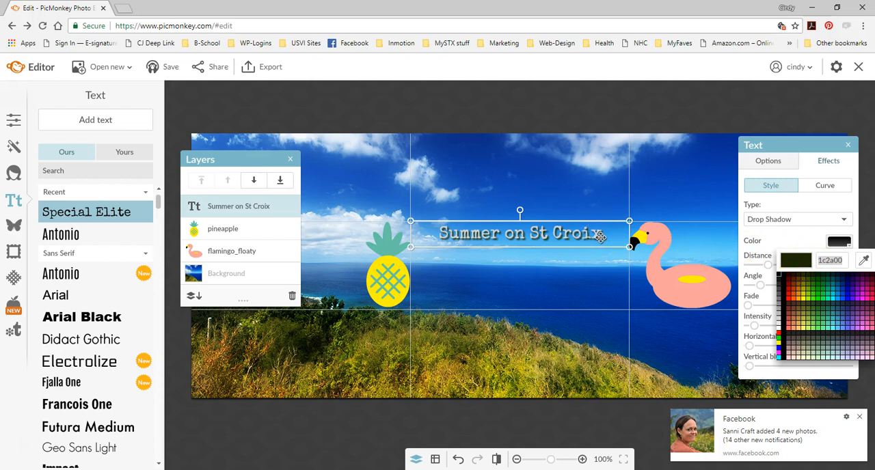
pyautogui.click(867, 261)
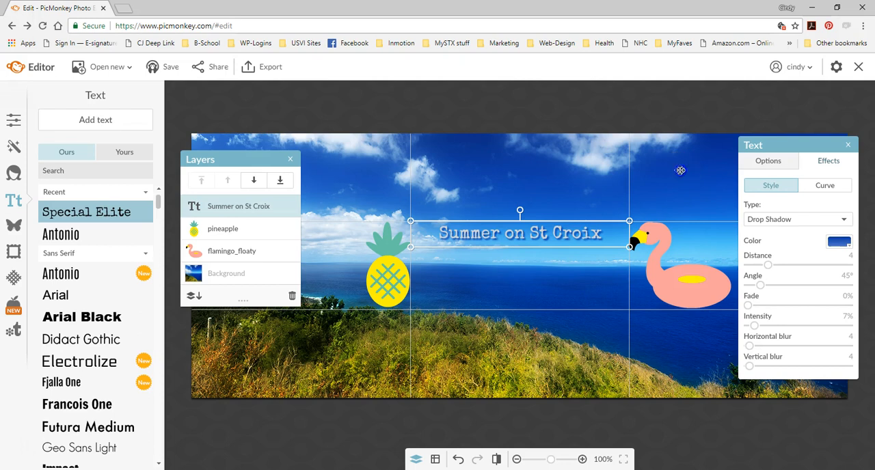
pyautogui.click(681, 170)
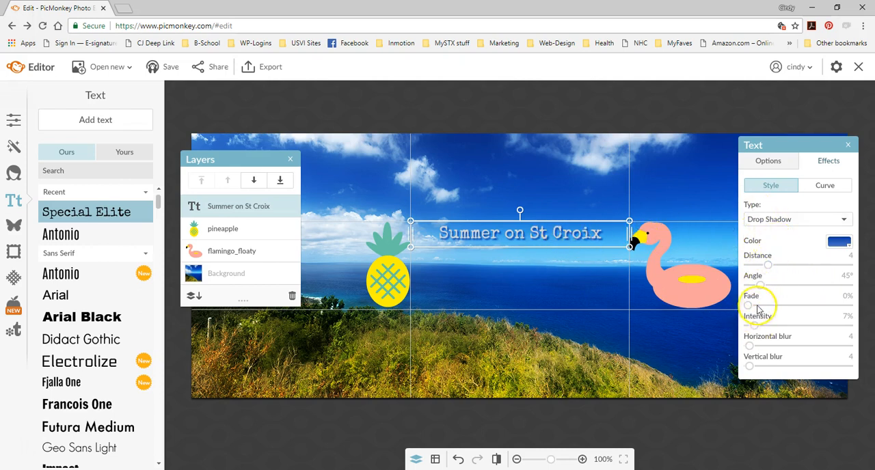
# - Adjust the text's drop shadow to distance 3, angle 46°, fade 0%, intensity 9%, horizontal blur 0 and vertical blur 1
pyautogui.moveTo(749, 305)
pyautogui.mouseDown()
pyautogui.moveTo(796, 306)
pyautogui.moveTo(764, 304)
pyautogui.mouseUp()
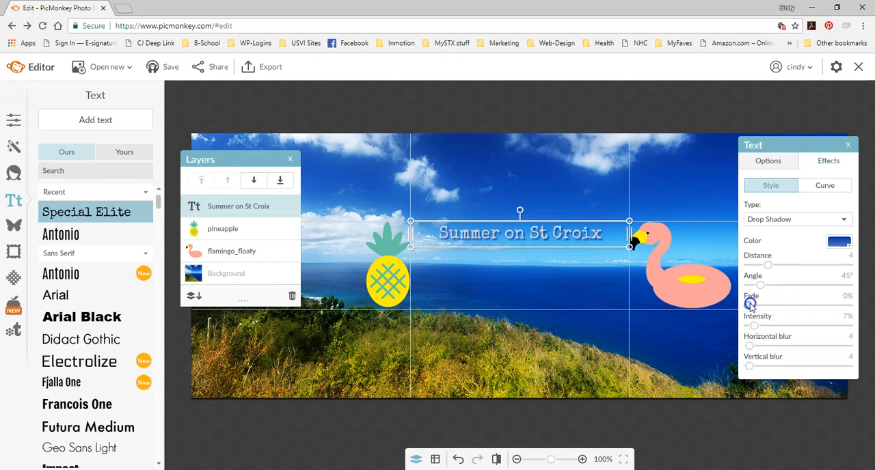
pyautogui.moveTo(768, 265)
pyautogui.mouseDown()
pyautogui.moveTo(816, 265)
pyautogui.moveTo(767, 266)
pyautogui.mouseUp()
pyautogui.moveTo(761, 286)
pyautogui.mouseDown()
pyautogui.moveTo(800, 289)
pyautogui.moveTo(773, 288)
pyautogui.mouseUp()
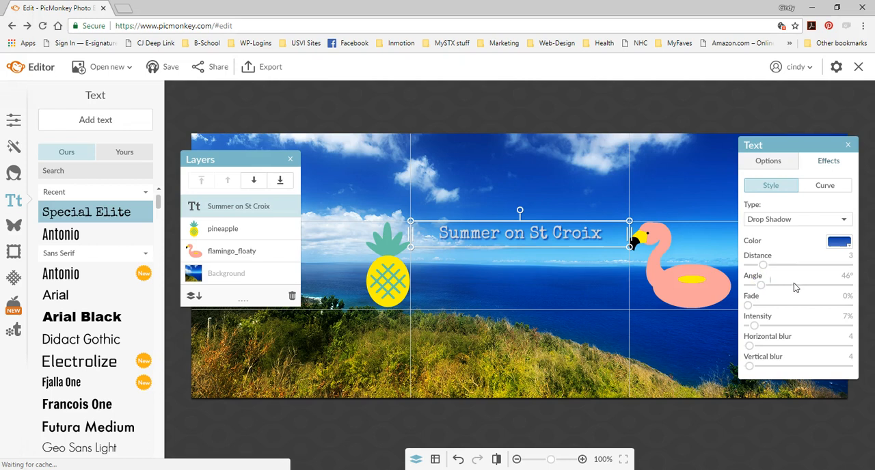
pyautogui.moveTo(754, 326); pyautogui.dragTo(752, 366)
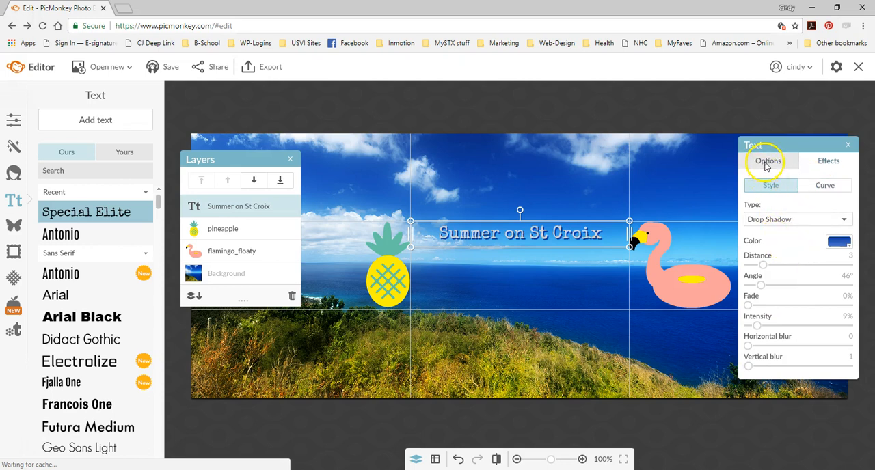
# - Apply an Arc curve to the "Summer on St Croix" text with a curvature of 2%
pyautogui.click(824, 187)
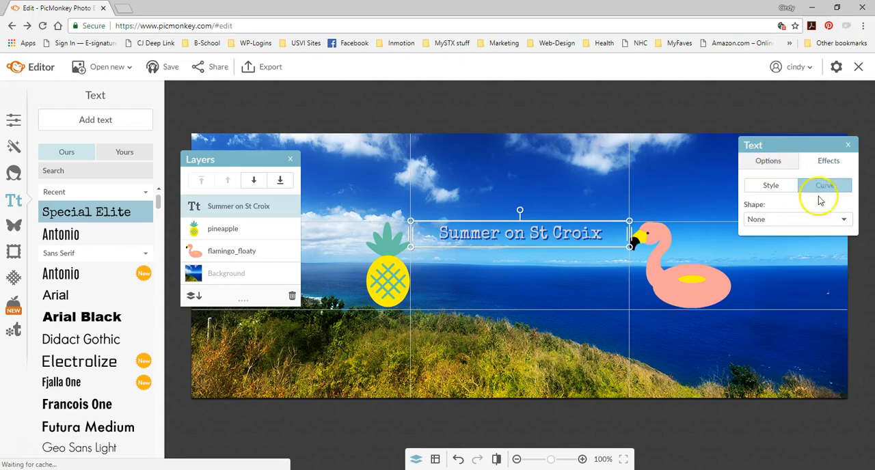
pyautogui.click(814, 219)
pyautogui.click(808, 247)
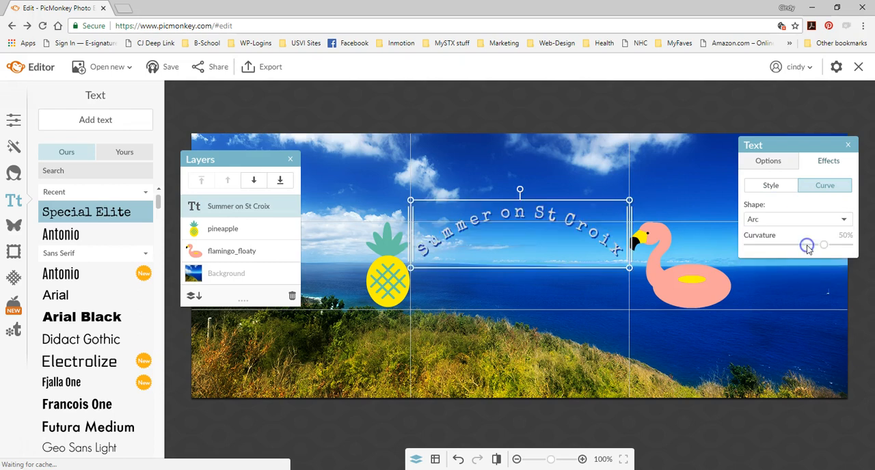
pyautogui.click(808, 247)
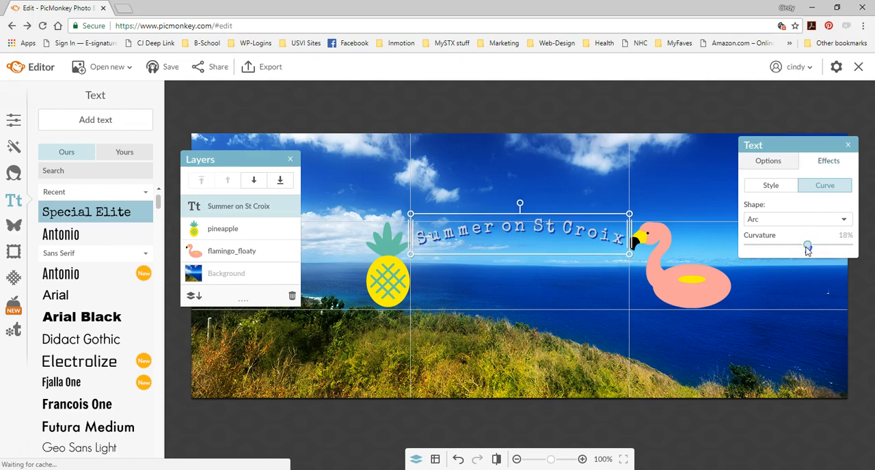
pyautogui.moveTo(807, 248)
pyautogui.mouseDown()
pyautogui.moveTo(770, 249)
pyautogui.moveTo(799, 249)
pyautogui.mouseUp()
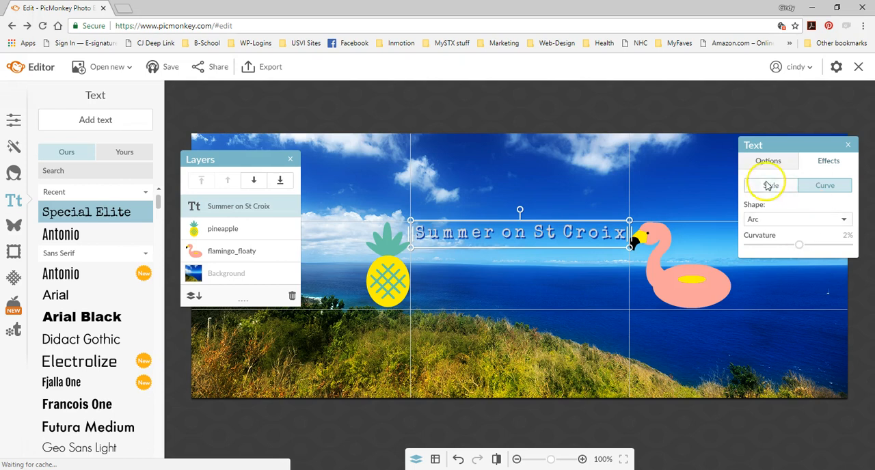
# - Set the "Summer on St Croix" text size to 42 and move its box down to the upper grid line
pyautogui.click(757, 158)
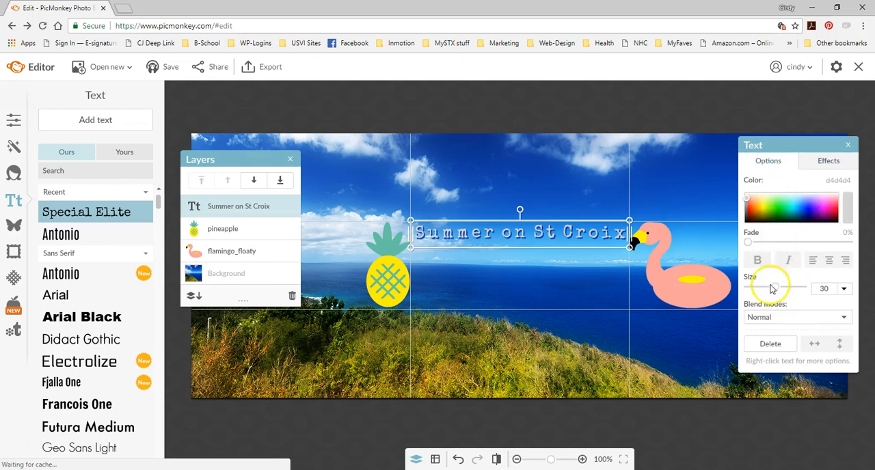
pyautogui.moveTo(776, 290); pyautogui.dragTo(783, 293)
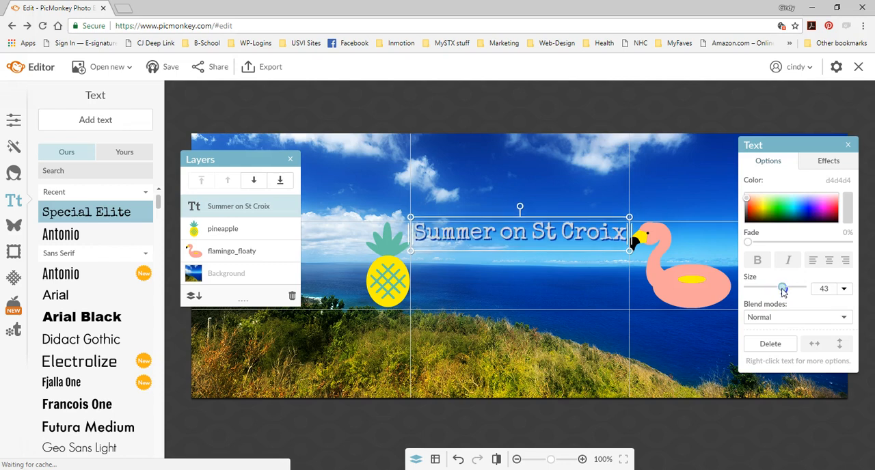
pyautogui.doubleClick(826, 289)
pyautogui.write('42')
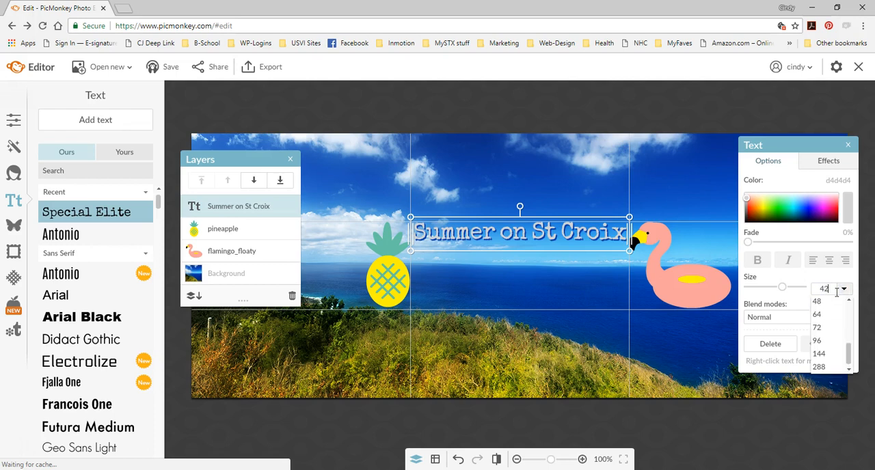
pyautogui.click(843, 283)
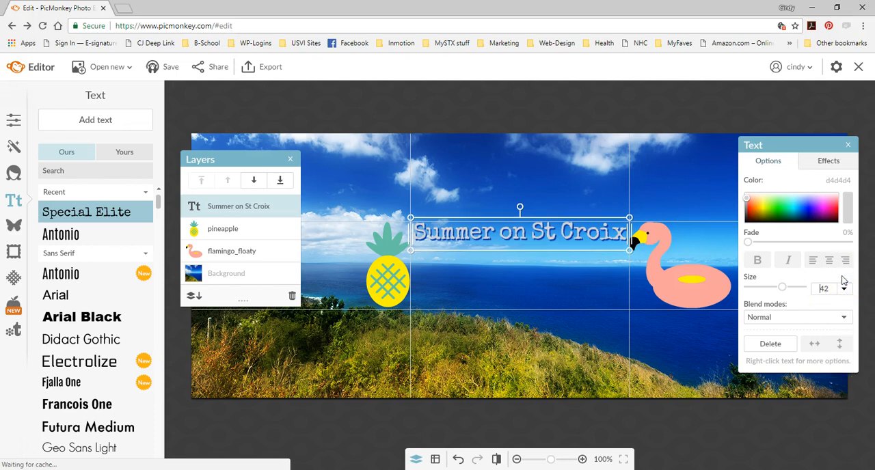
pyautogui.moveTo(580, 237); pyautogui.dragTo(577, 241)
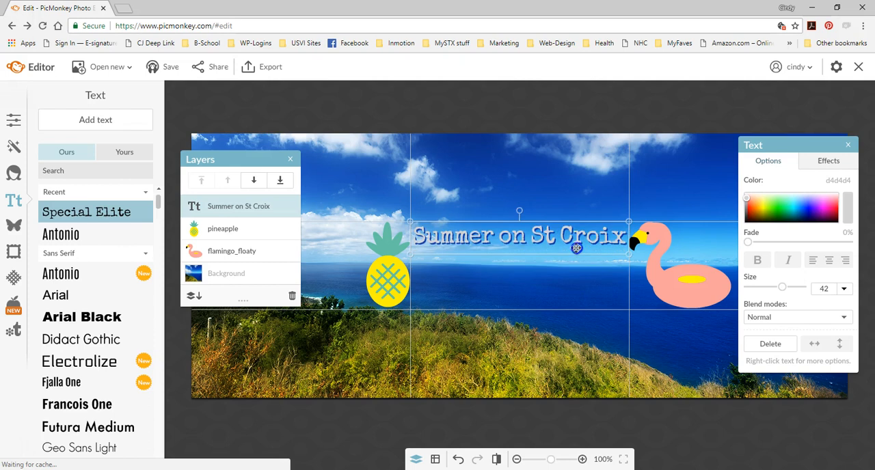
# - Widen the "Summer on St Croix" text box and shift it left so it ends at the middle column's right grid line
pyautogui.doubleClick(620, 236)
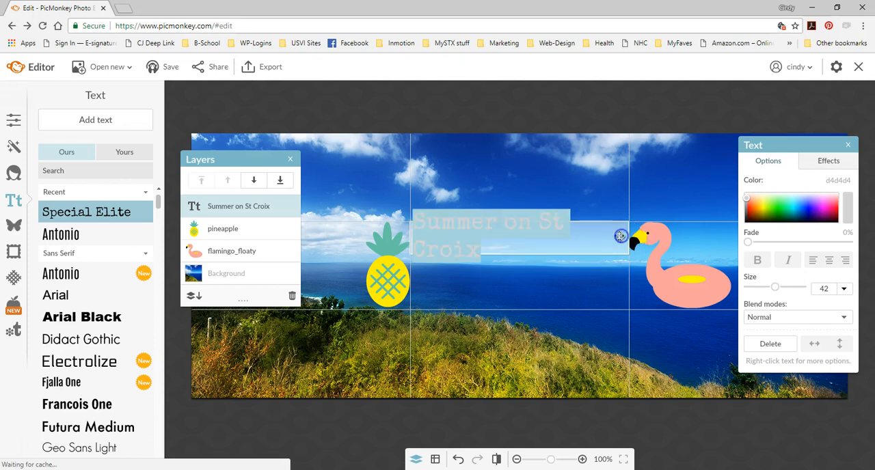
pyautogui.click(611, 236)
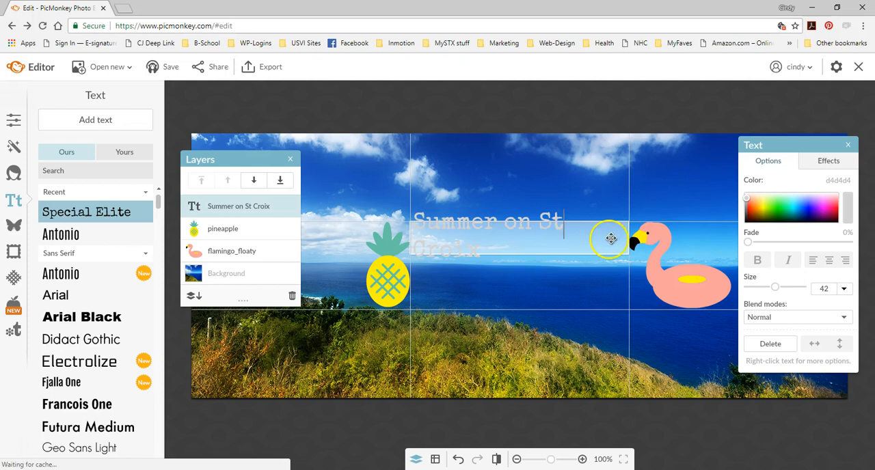
pyautogui.click(628, 237)
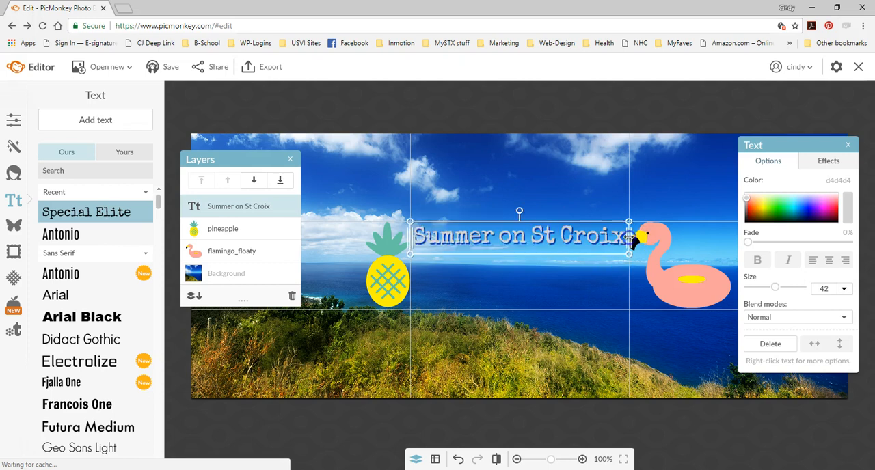
pyautogui.click(637, 236)
pyautogui.click(609, 239)
pyautogui.moveTo(629, 238)
pyautogui.mouseDown()
pyautogui.moveTo(694, 240)
pyautogui.moveTo(627, 240)
pyautogui.mouseUp()
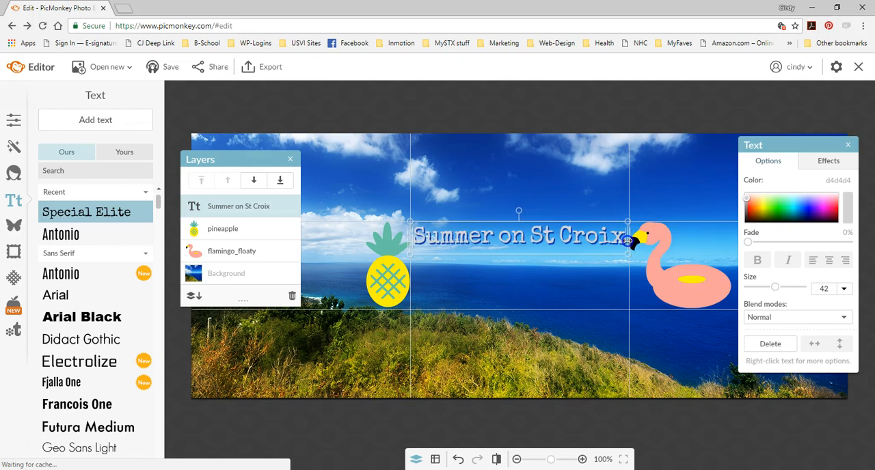
pyautogui.doubleClick(569, 236)
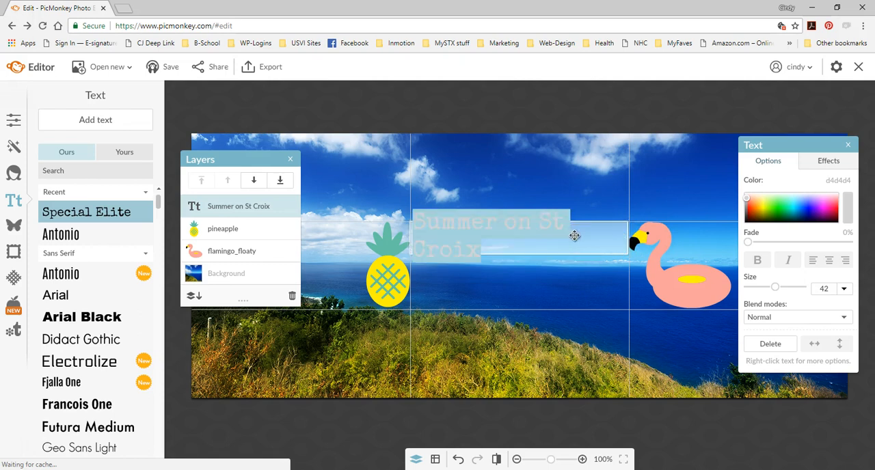
pyautogui.click(628, 235)
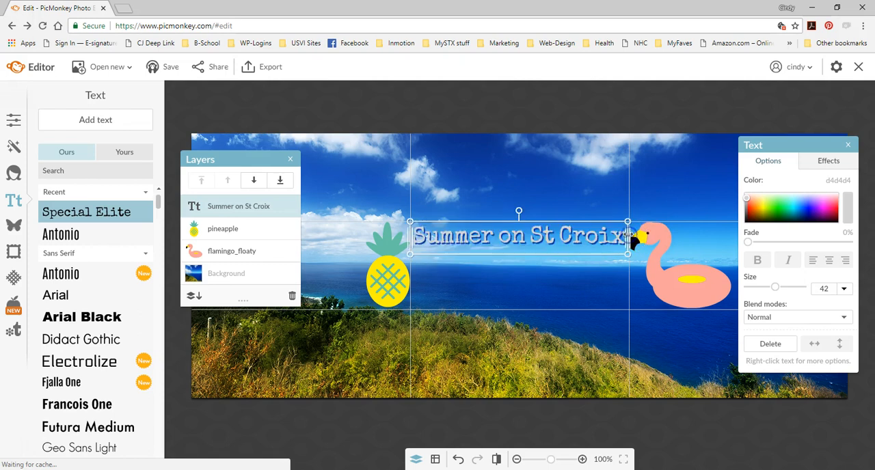
pyautogui.moveTo(628, 235); pyautogui.dragTo(647, 234)
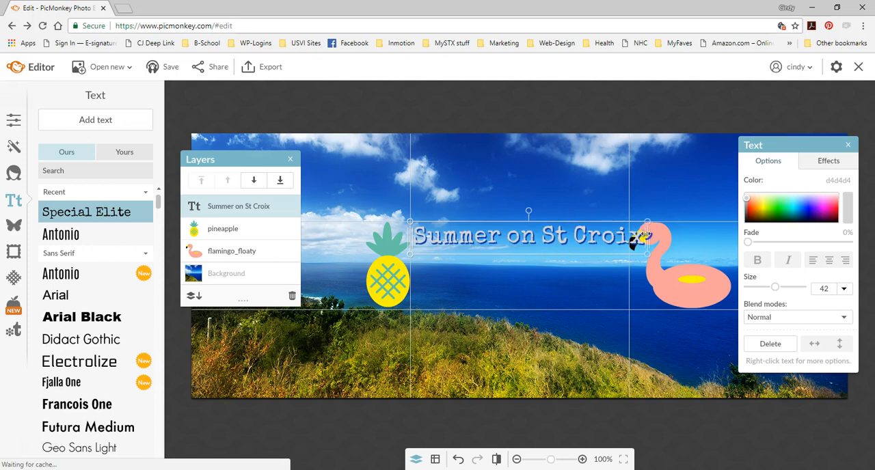
pyautogui.moveTo(584, 235); pyautogui.dragTo(581, 235)
# - Add a second line reading "is in full swing" to the text and set that line's size to 36
pyautogui.doubleClick(605, 236)
pyautogui.click(620, 239)
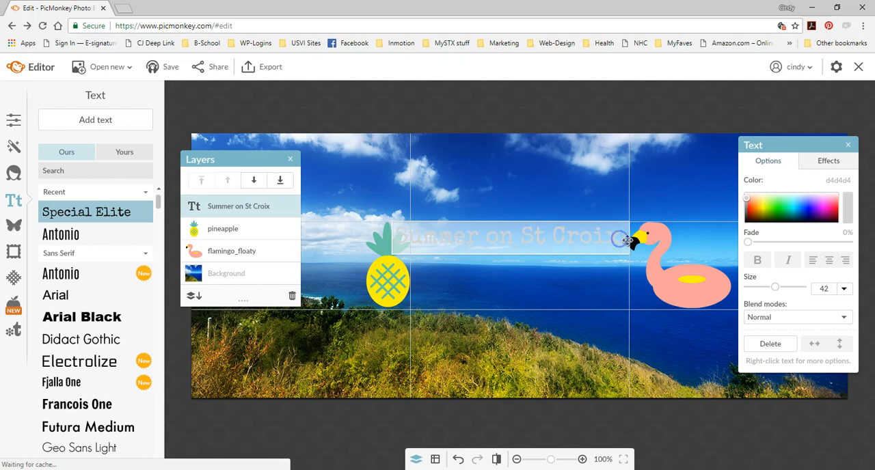
pyautogui.press('Return')
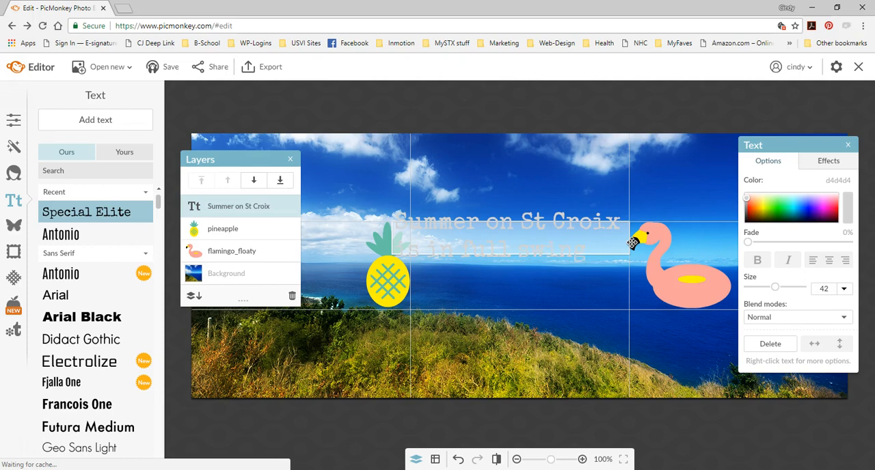
pyautogui.moveTo(582, 251); pyautogui.dragTo(397, 254)
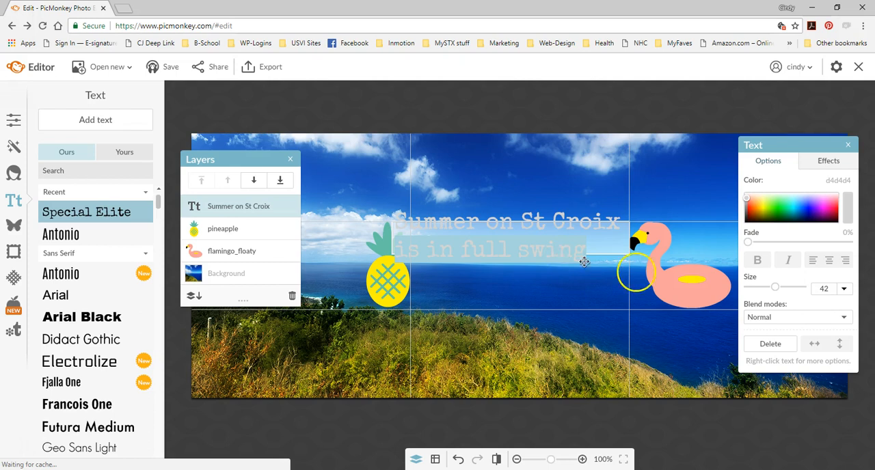
pyautogui.click(845, 290)
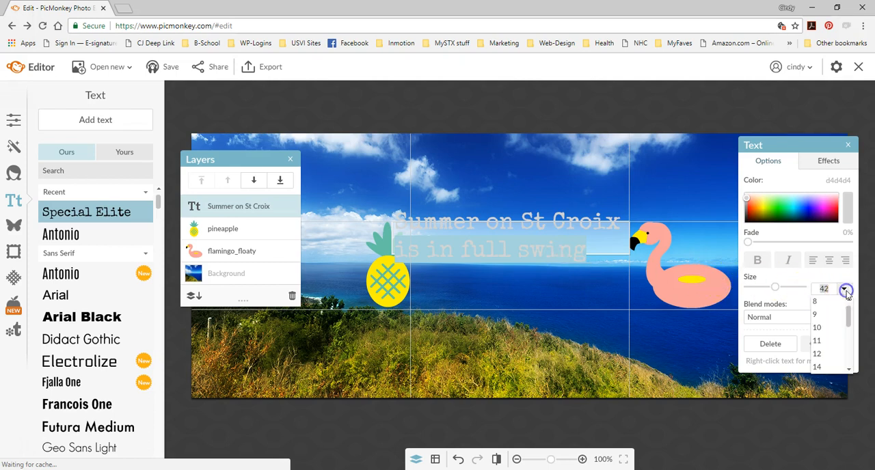
pyautogui.moveTo(848, 317); pyautogui.dragTo(845, 343)
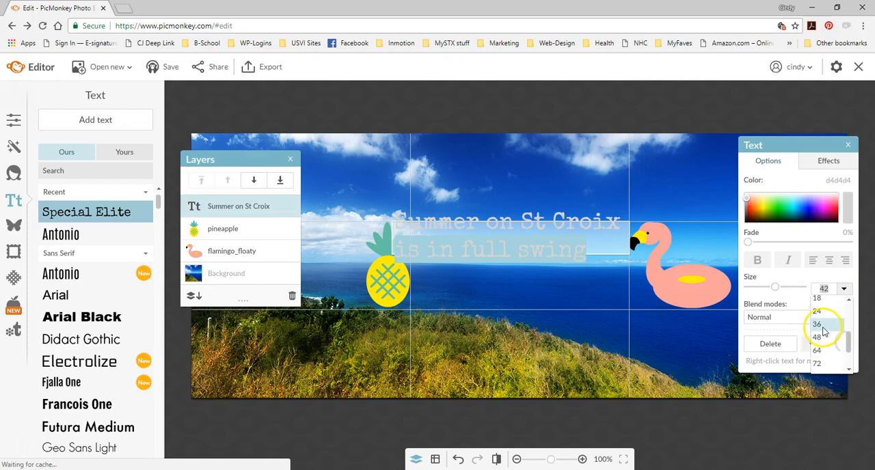
pyautogui.click(821, 326)
# - Try to center-align both lines of the text
pyautogui.click(830, 262)
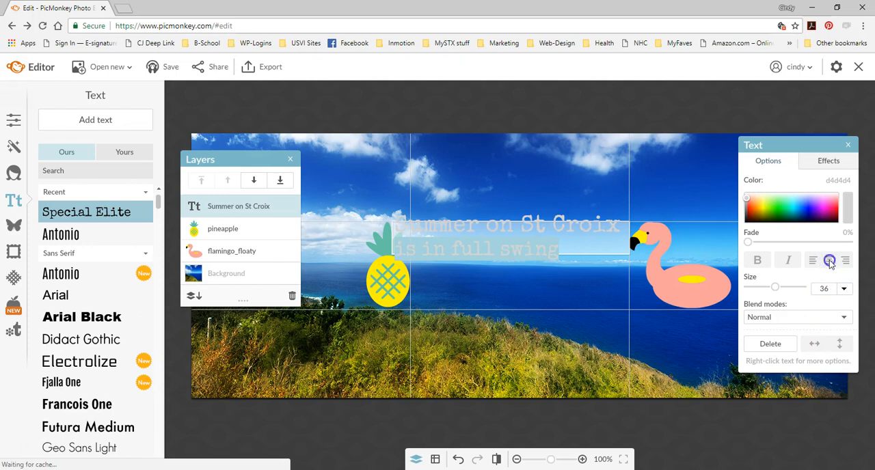
pyautogui.click(596, 248)
pyautogui.moveTo(571, 251); pyautogui.dragTo(383, 219)
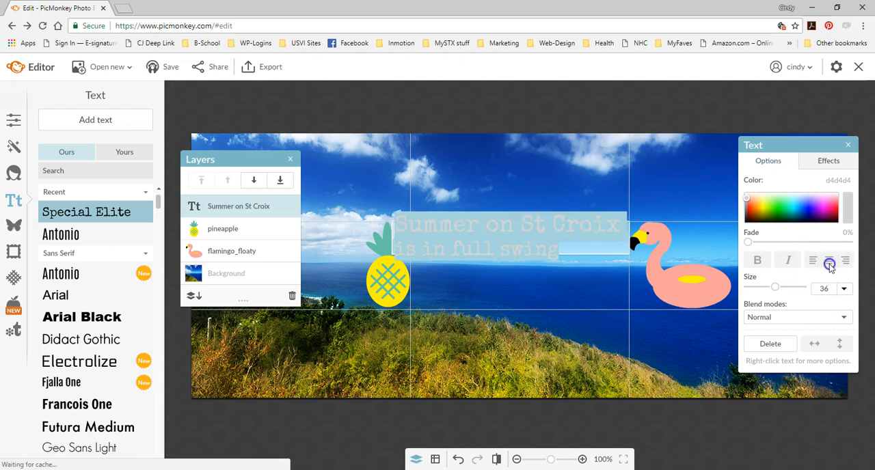
pyautogui.click(619, 197)
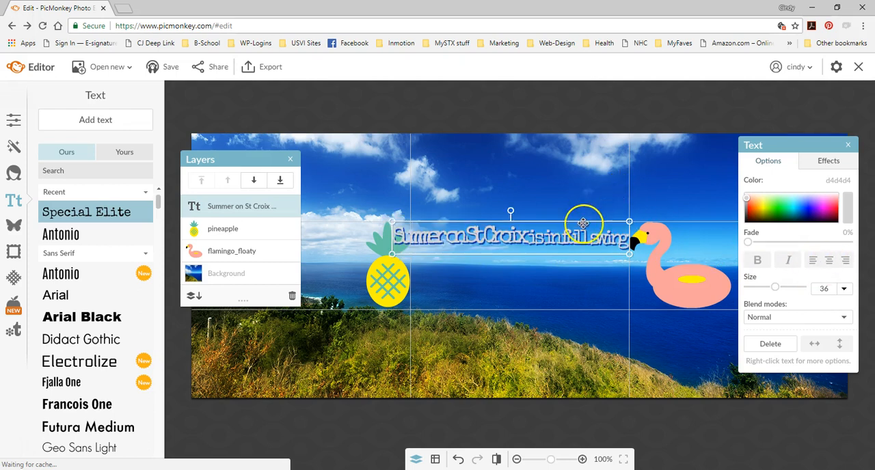
# - Scale the text box down slightly and delete its second line, "is in full swing"
pyautogui.click(558, 235)
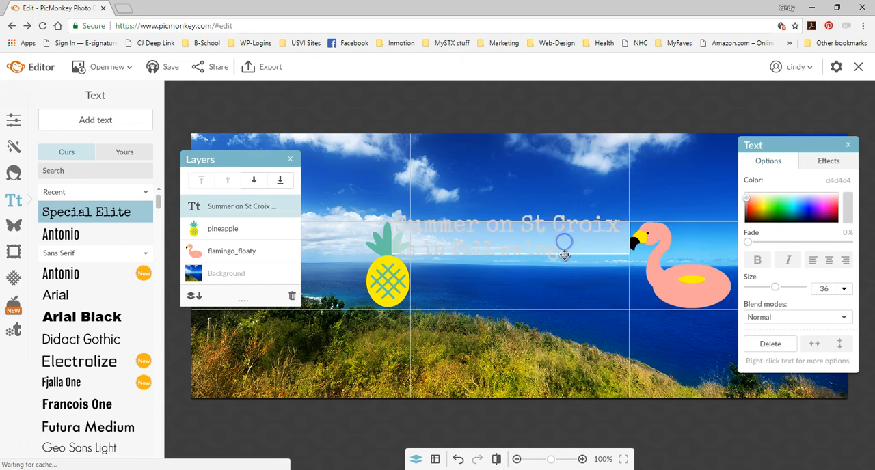
pyautogui.click(578, 208)
pyautogui.moveTo(556, 255); pyautogui.dragTo(402, 242)
pyautogui.hotkey('ctrl', 'c')
pyautogui.doubleClick(532, 228)
pyautogui.click(508, 237)
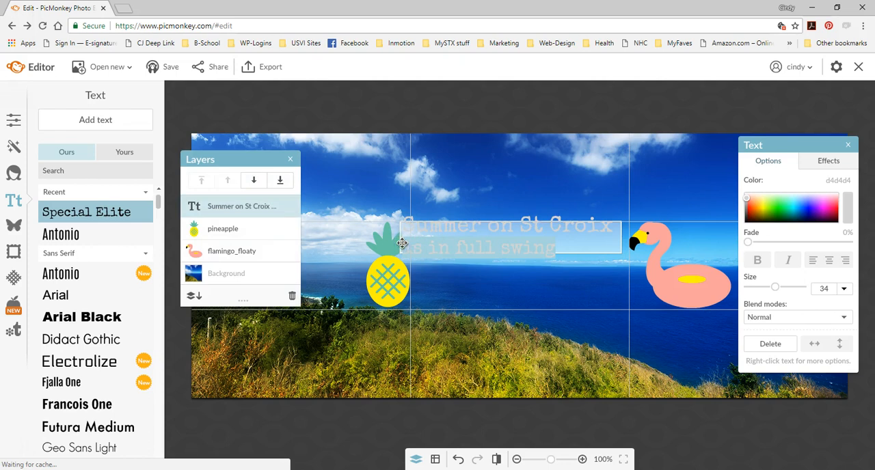
pyautogui.press('BackSpace')
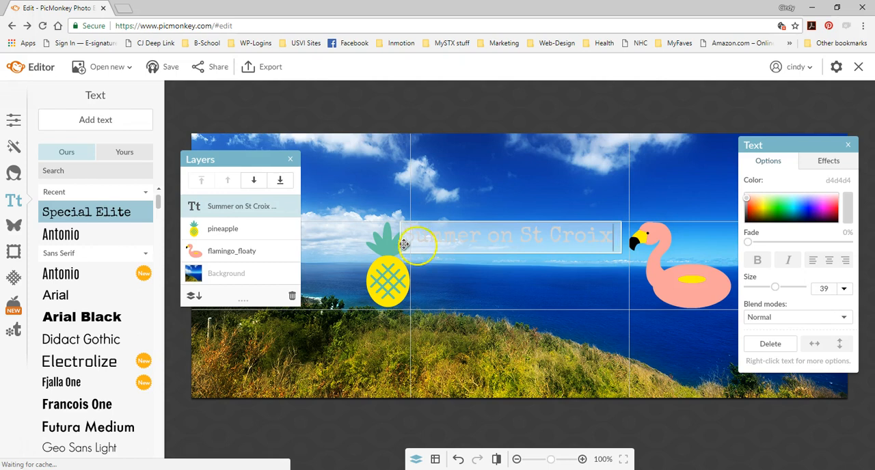
# - Move the "Summer on St Croix" text box into the middle grid column and fit its width to the column
pyautogui.click(481, 199)
pyautogui.moveTo(478, 231); pyautogui.dragTo(488, 232)
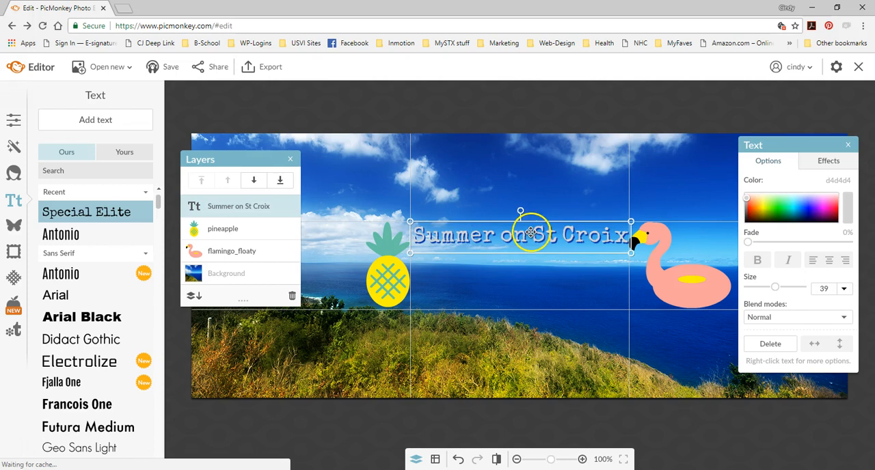
pyautogui.moveTo(630, 235); pyautogui.dragTo(629, 233)
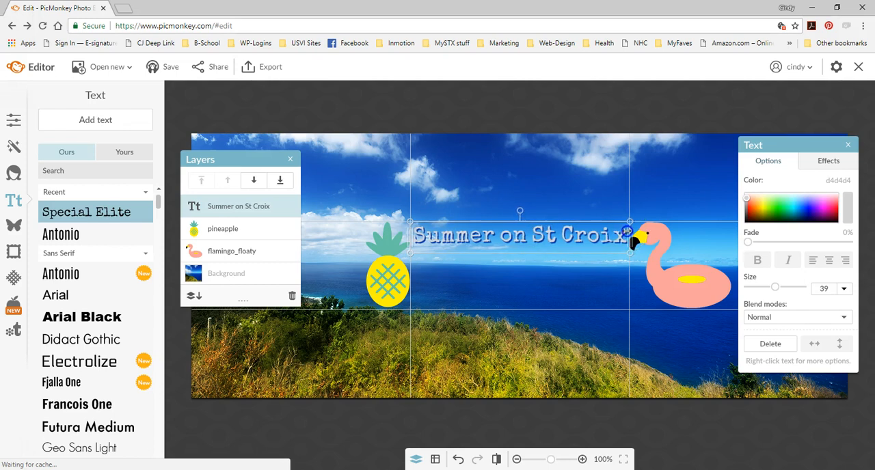
# - Duplicate the "Summer on St Croix" text and place the copy directly below the original within the middle grid column
pyautogui.rightClick(579, 233)
pyautogui.click(614, 332)
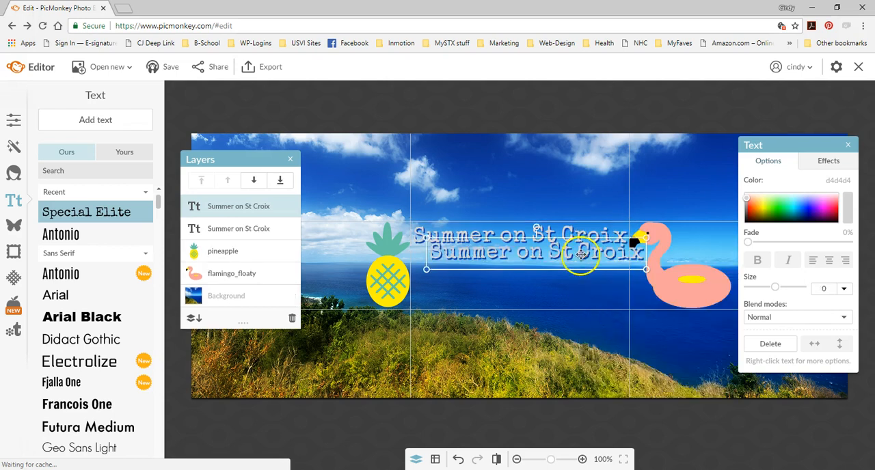
pyautogui.moveTo(569, 258); pyautogui.dragTo(567, 265)
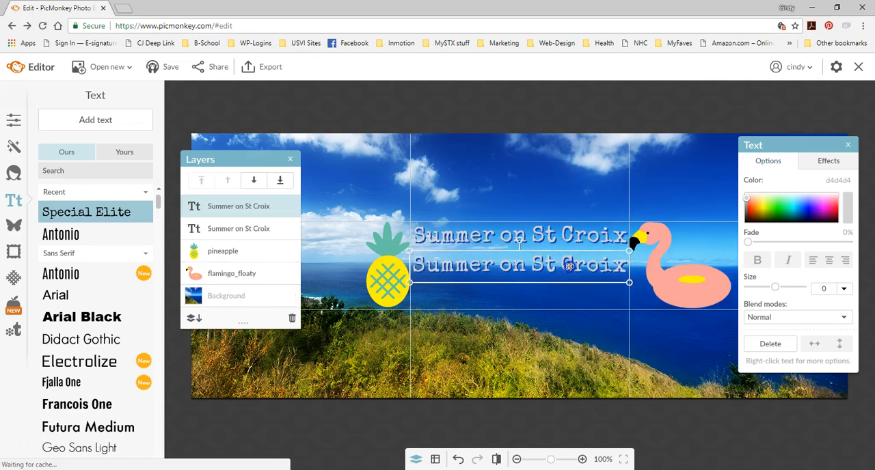
# - Set the lower "Summer on St Croix" copy's font size to 36 and replace its wording with "is in full swing"
pyautogui.doubleClick(571, 266)
pyautogui.moveTo(623, 266); pyautogui.dragTo(419, 266)
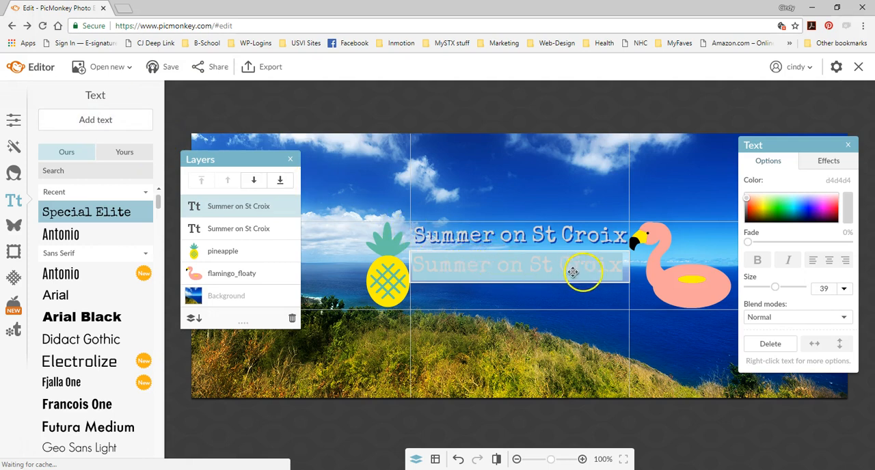
pyautogui.click(846, 291)
pyautogui.moveTo(843, 316); pyautogui.dragTo(848, 336)
pyautogui.click(830, 345)
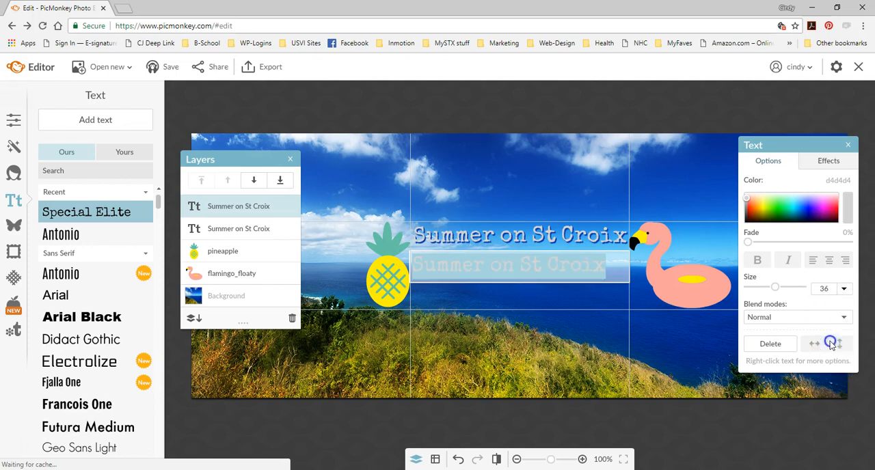
pyautogui.click(581, 263)
pyautogui.hotkey('ctrl', 'v')
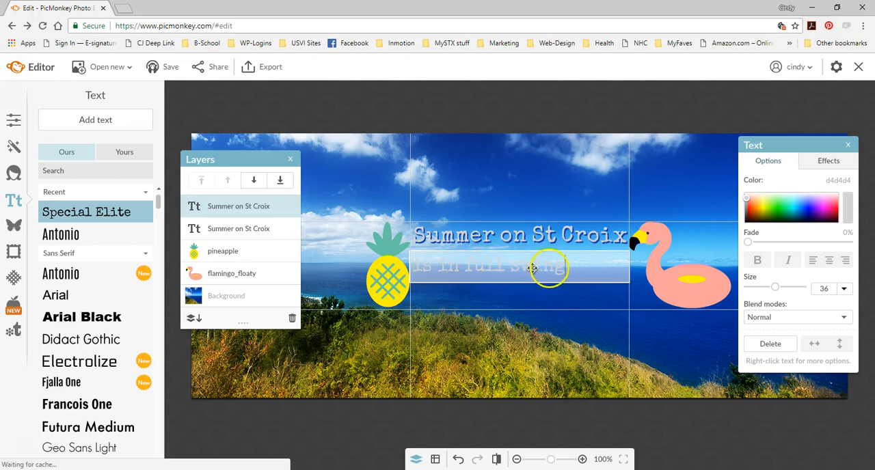
pyautogui.click(562, 312)
pyautogui.doubleClick(565, 270)
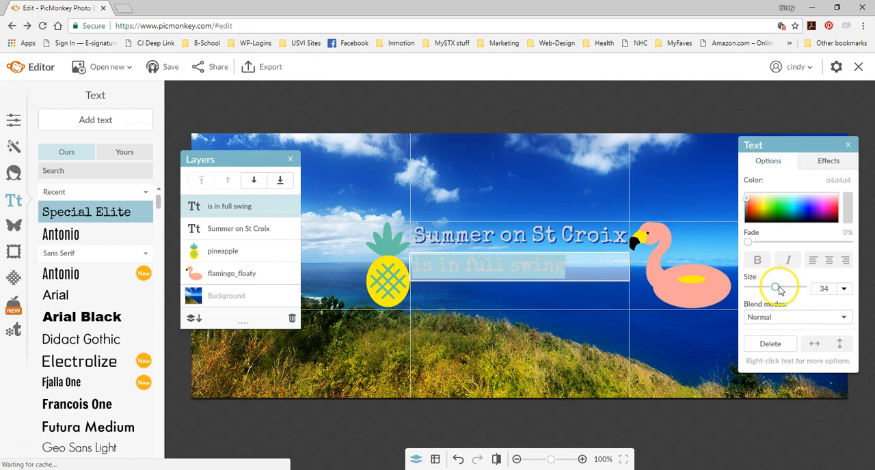
# - Remove the arc curve from both the "is in full swing" and "Summer on St Croix" texts by setting their shape to None
pyautogui.click(825, 162)
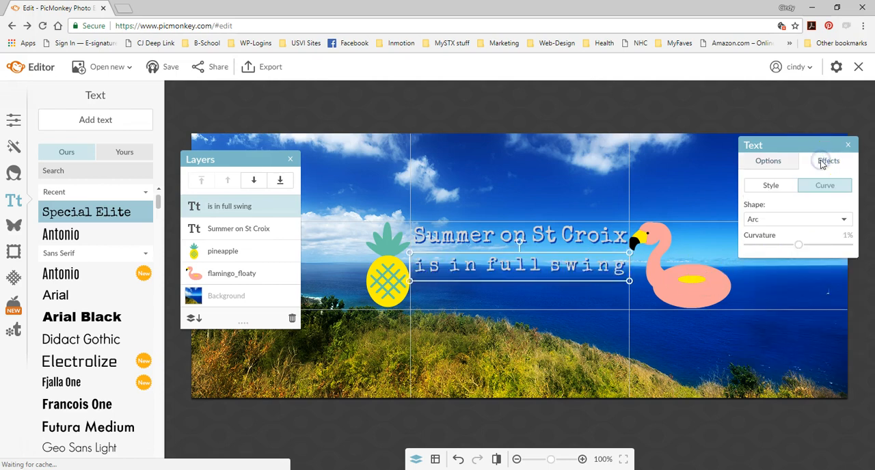
pyautogui.click(800, 220)
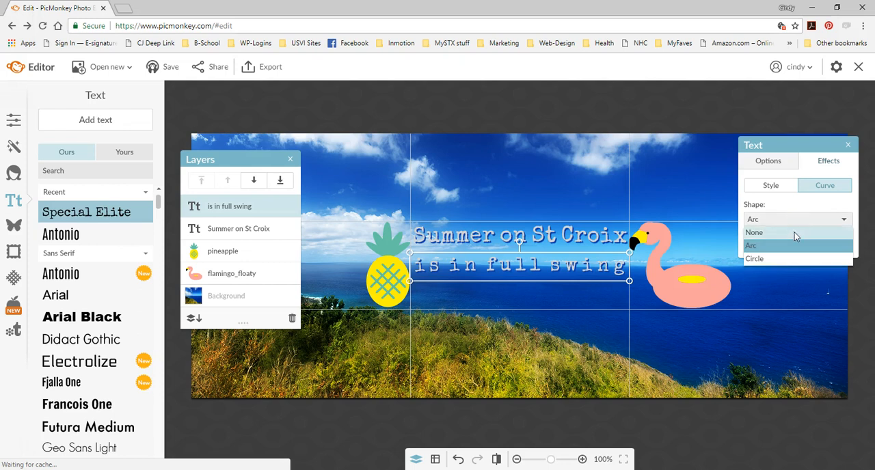
pyautogui.click(795, 234)
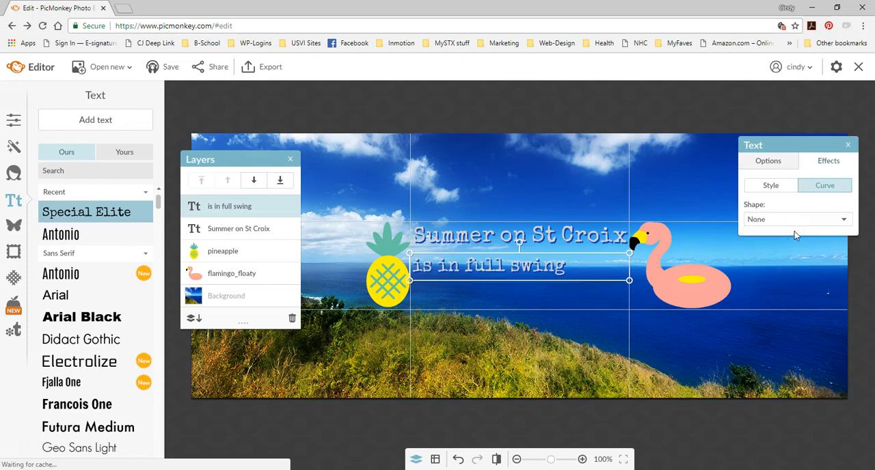
pyautogui.click(592, 238)
pyautogui.click(831, 161)
pyautogui.click(815, 220)
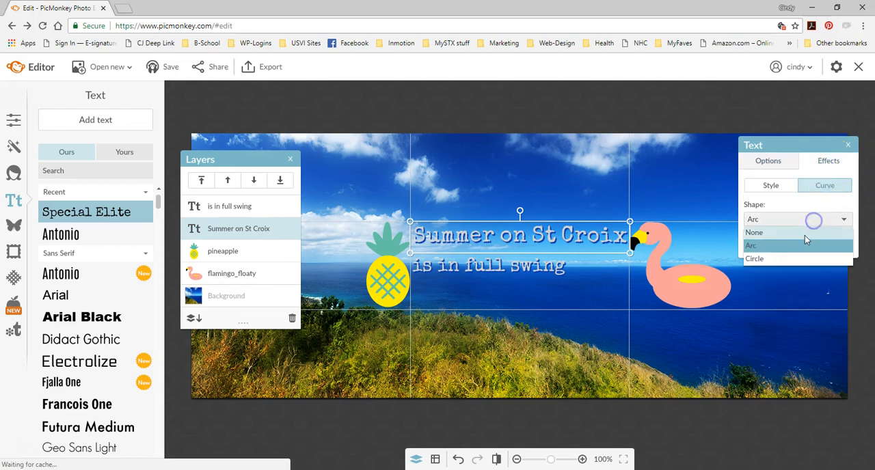
pyautogui.click(805, 235)
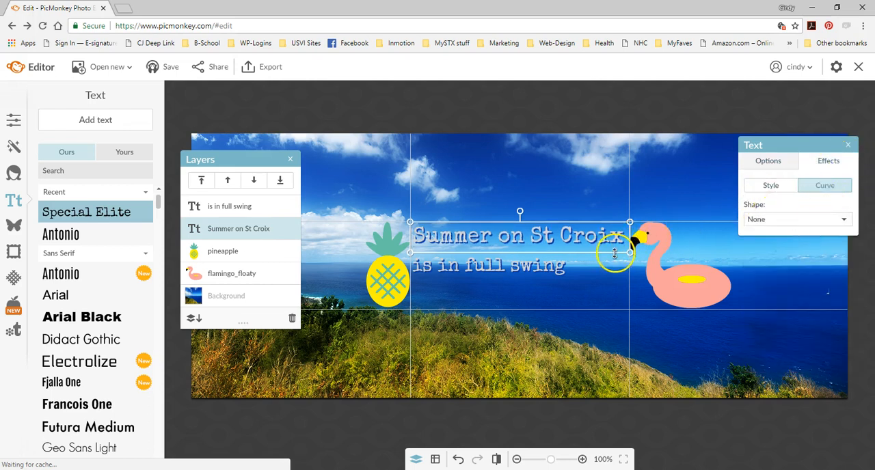
# - Center-align the "is in full swing" line and set its font size to 30
pyautogui.click(528, 267)
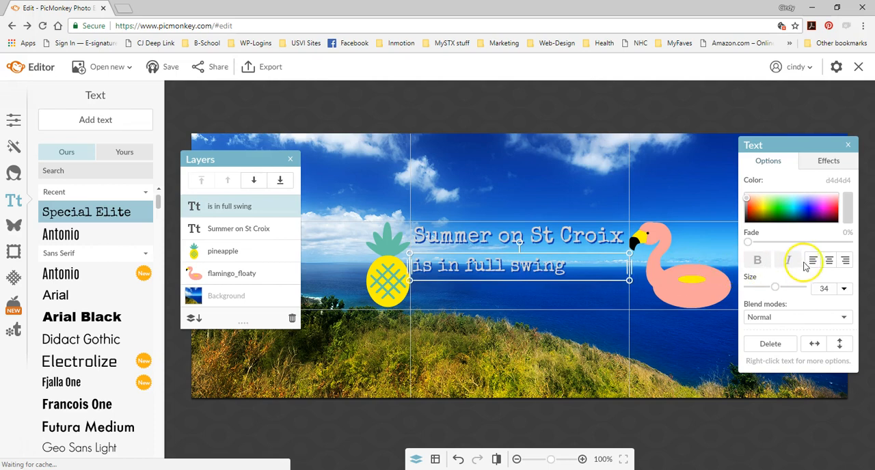
pyautogui.click(828, 261)
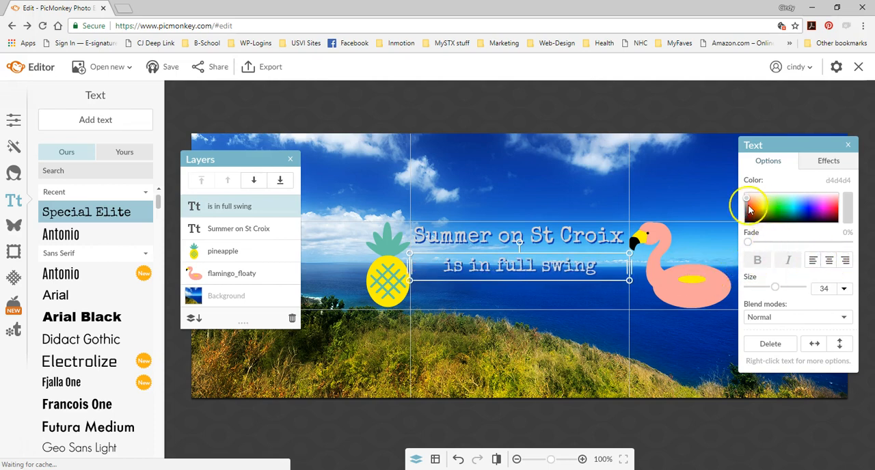
pyautogui.click(595, 264)
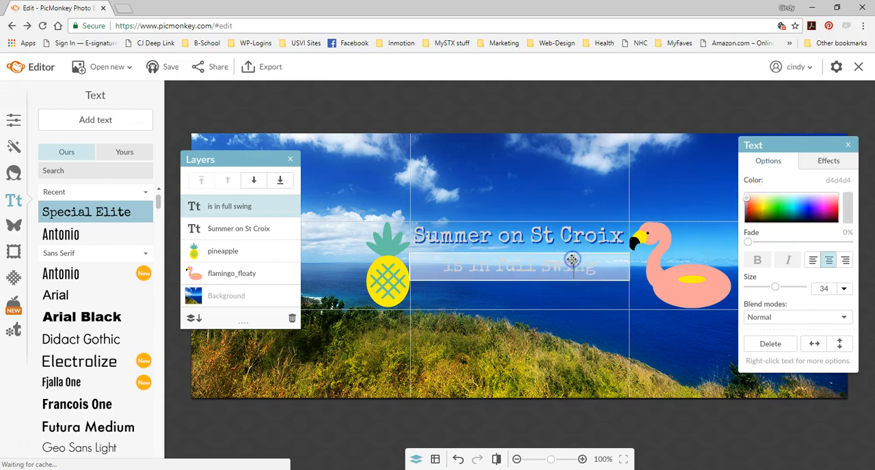
pyautogui.moveTo(596, 267); pyautogui.dragTo(453, 264)
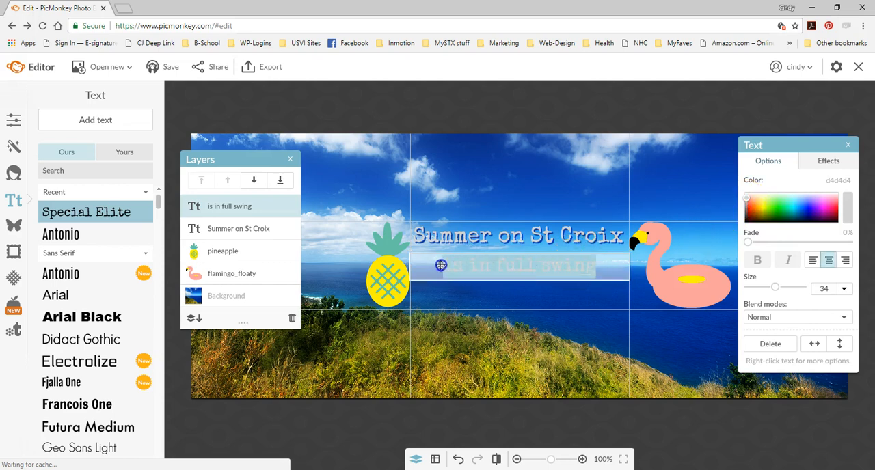
pyautogui.click(844, 290)
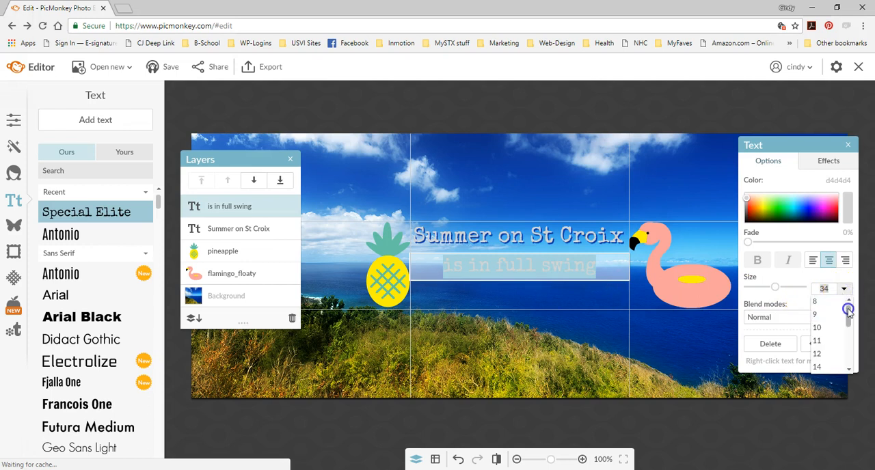
pyautogui.scroll(-4, 838, 315)
pyautogui.click(839, 314)
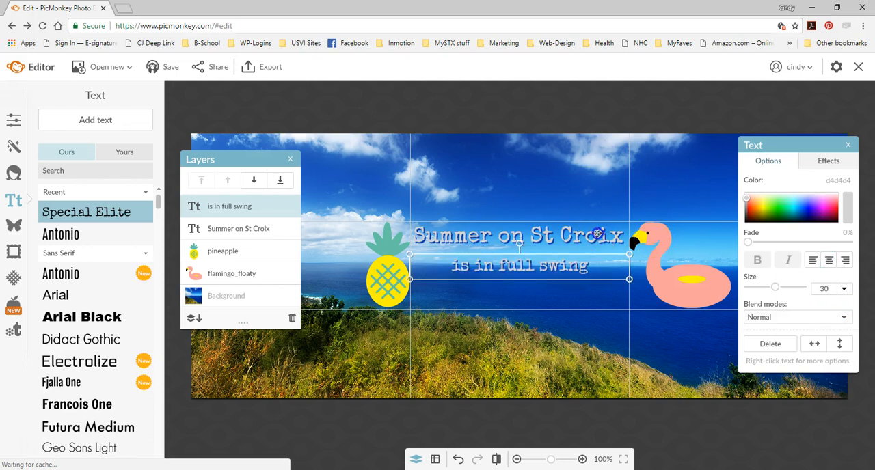
# - Set the "Summer on St Croix" font size to 42 and widen its box so the text fits on one line
pyautogui.click(586, 235)
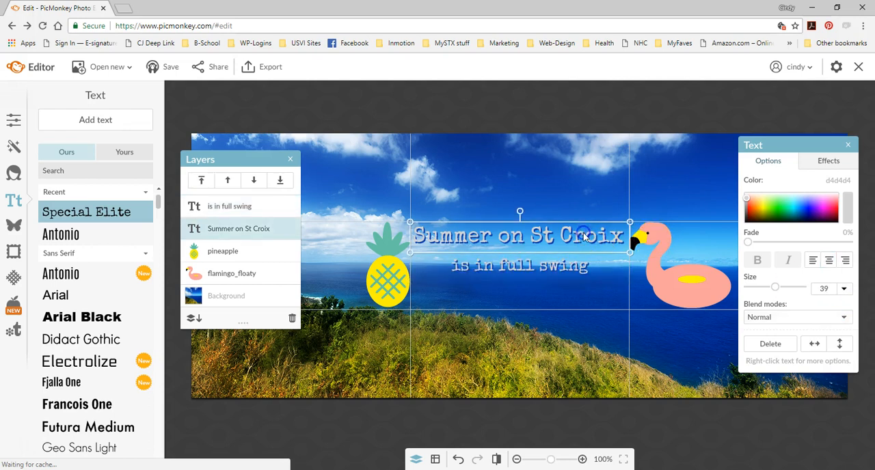
pyautogui.click(825, 289)
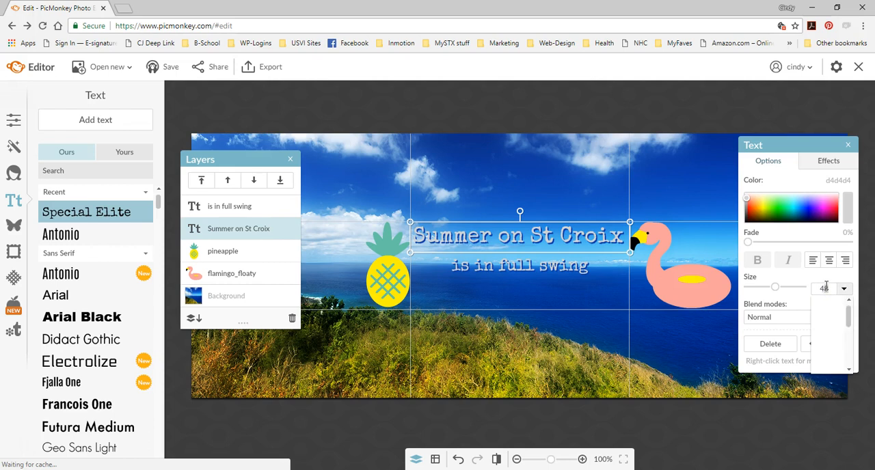
pyautogui.write('45')
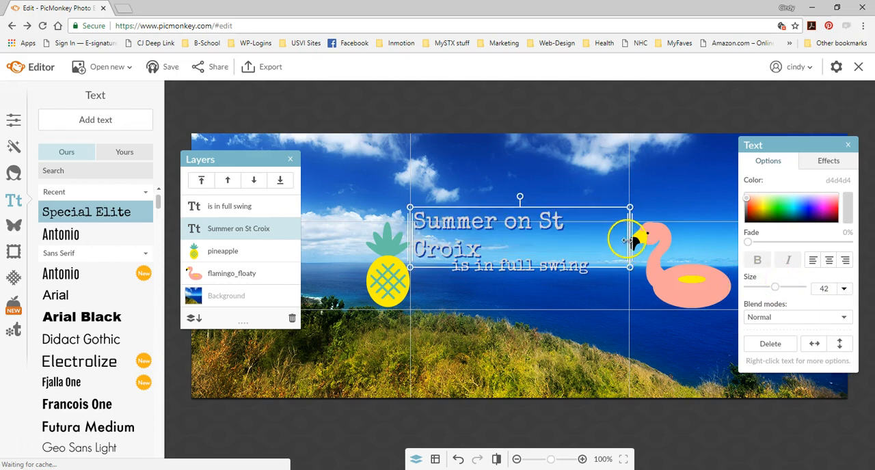
pyautogui.moveTo(627, 237); pyautogui.dragTo(641, 237)
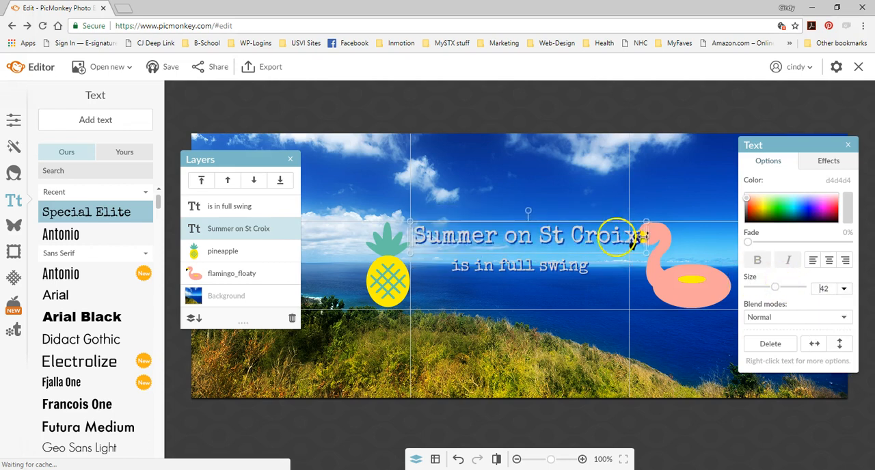
# - Extend the "Summer on St Croix" box evenly past both sides of the middle grid column and center-align its text
pyautogui.click(589, 233)
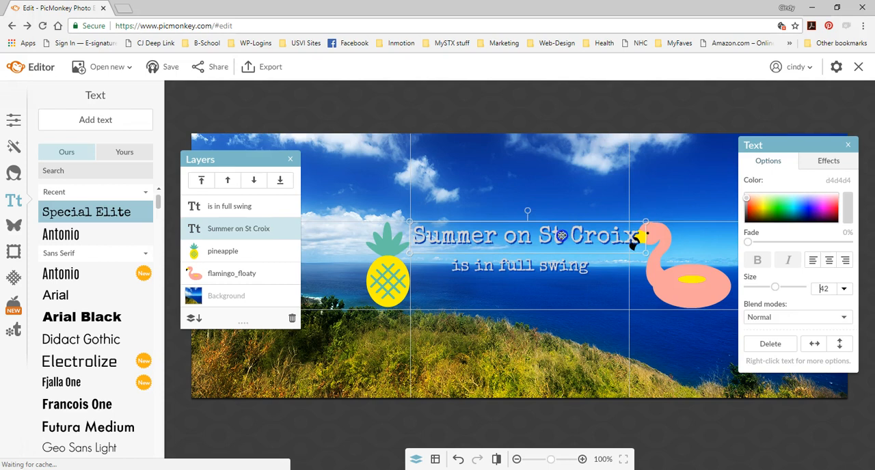
pyautogui.moveTo(574, 235); pyautogui.dragTo(557, 235)
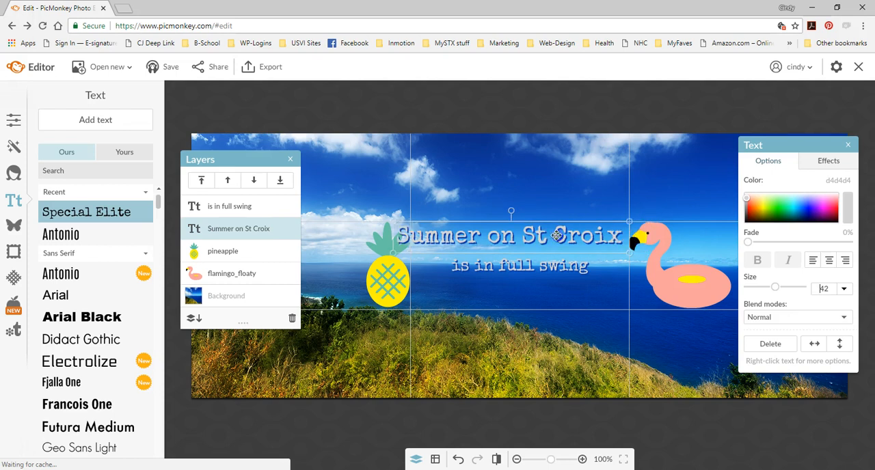
pyautogui.click(635, 235)
pyautogui.moveTo(635, 235)
pyautogui.mouseDown()
pyautogui.moveTo(626, 234)
pyautogui.moveTo(638, 234)
pyautogui.mouseUp()
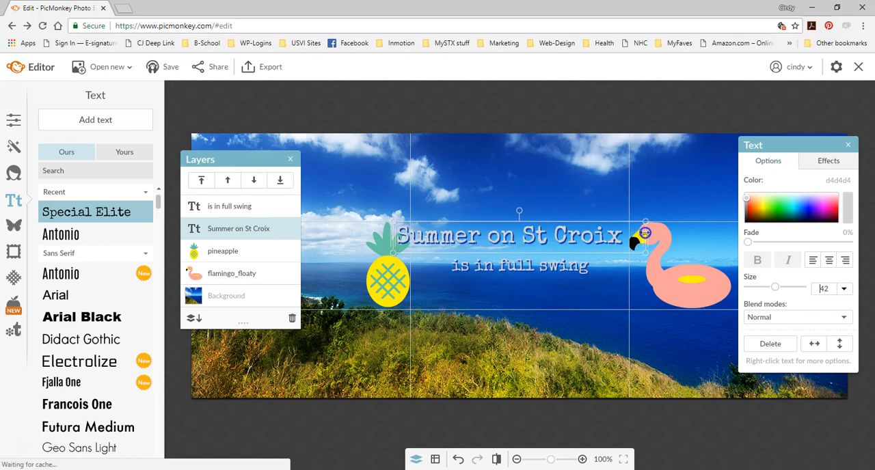
pyautogui.click(828, 260)
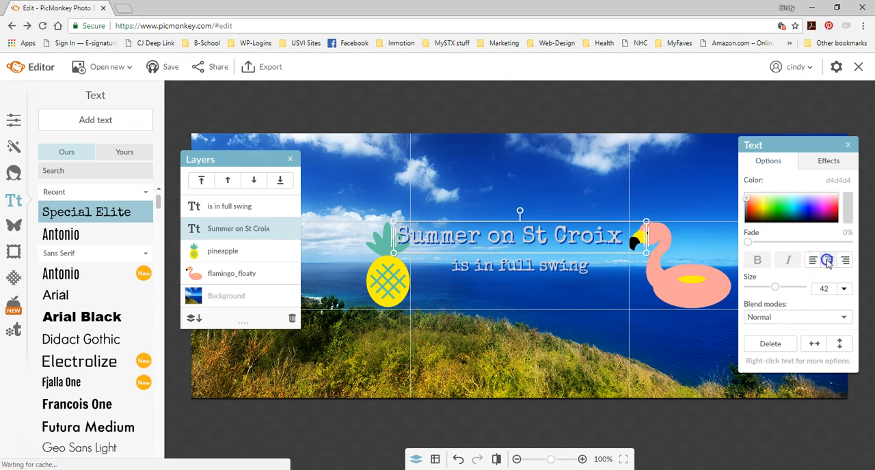
# - Move "is in full swing" slightly lower and bring "Summer on St Croix" down close above it, between the pineapple and flamingo
pyautogui.click(599, 294)
pyautogui.click(542, 266)
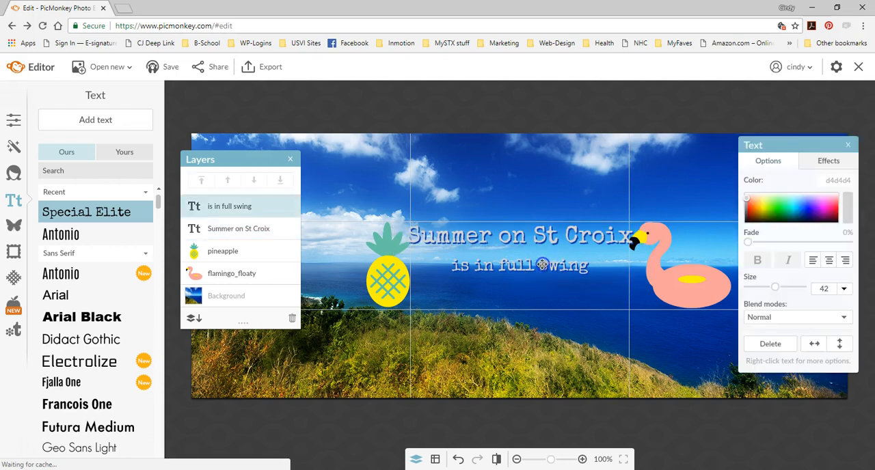
pyautogui.moveTo(542, 265); pyautogui.dragTo(542, 275)
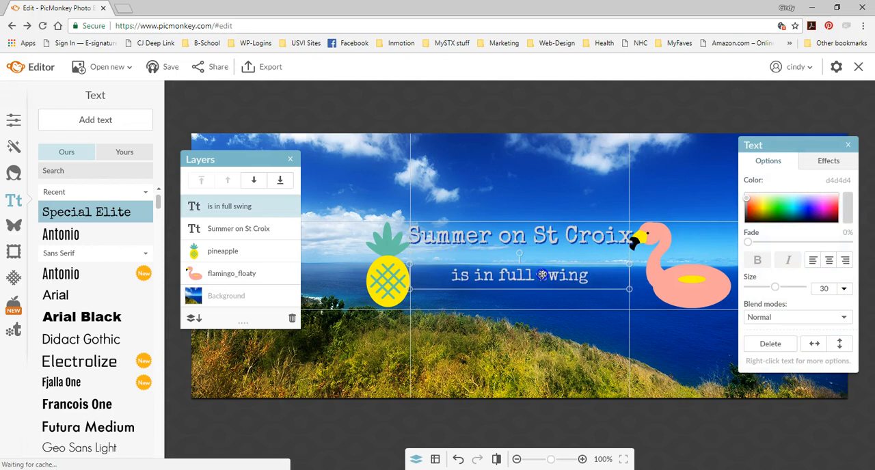
pyautogui.moveTo(547, 231); pyautogui.dragTo(549, 245)
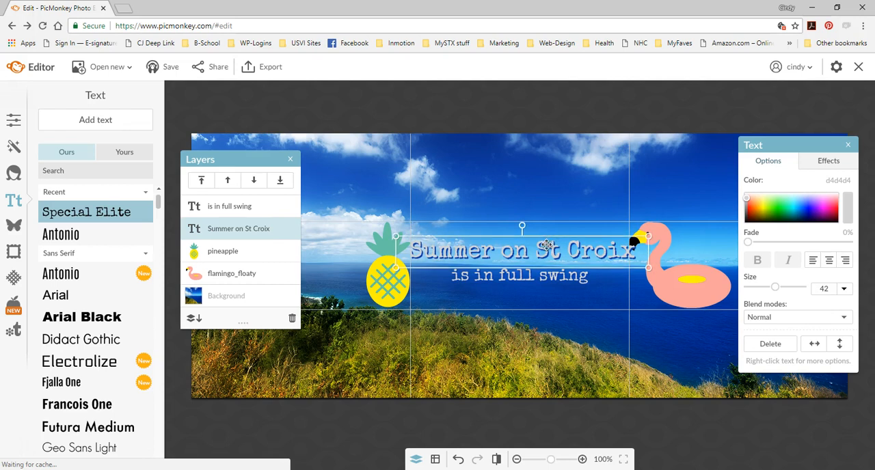
pyautogui.click(557, 211)
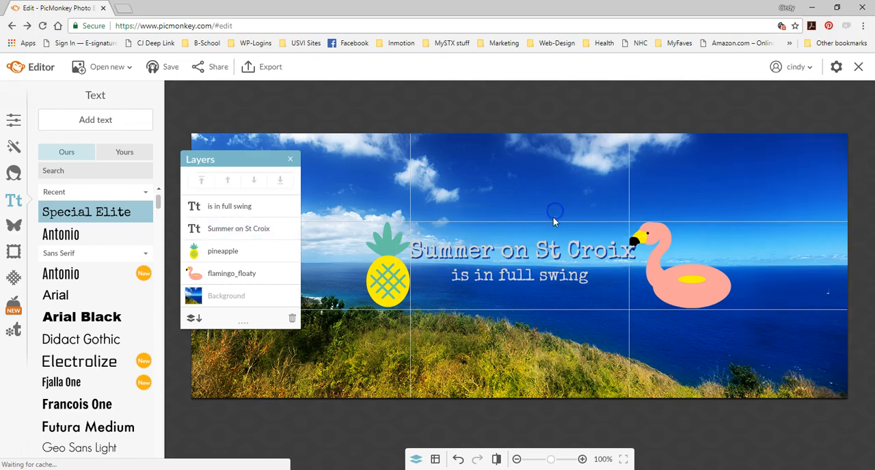
# - Duplicate the "is in full swing" text and place the copy directly below it in the middle grid column
pyautogui.click(504, 277)
pyautogui.rightClick(523, 278)
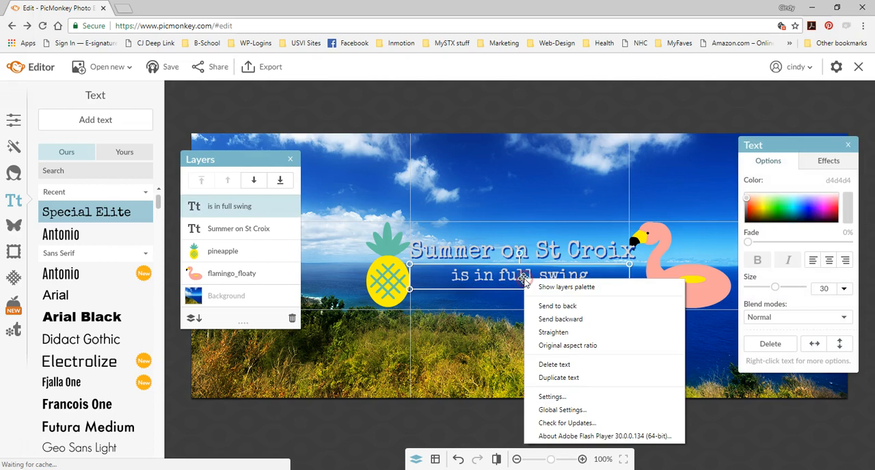
pyautogui.click(558, 377)
pyautogui.moveTo(543, 297); pyautogui.dragTo(533, 299)
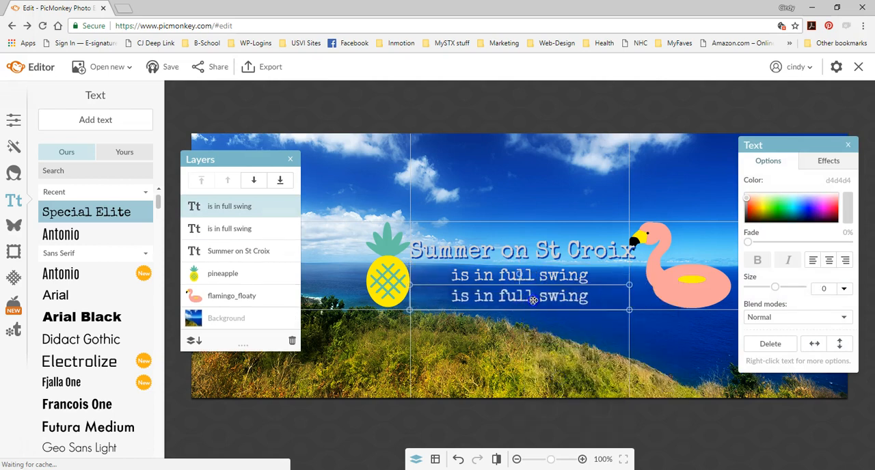
# - Replace the wording of the lowest text copy with "my-stcroix.com"
pyautogui.doubleClick(538, 298)
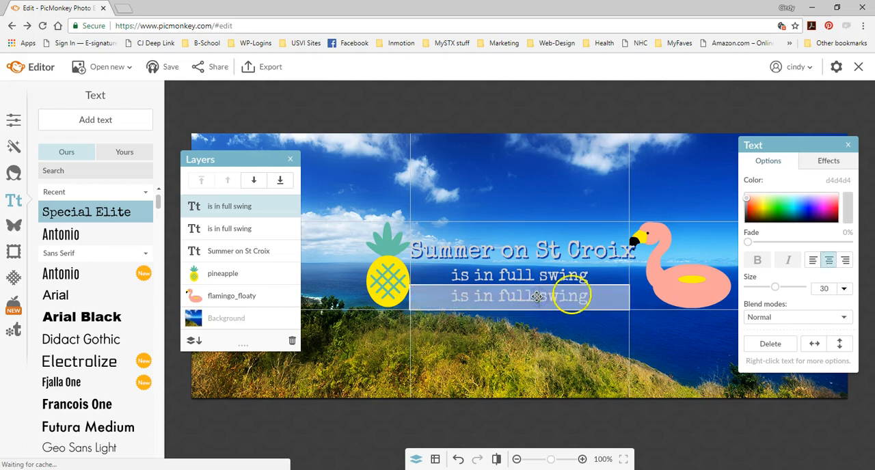
pyautogui.moveTo(591, 298); pyautogui.dragTo(452, 300)
pyautogui.write('m')
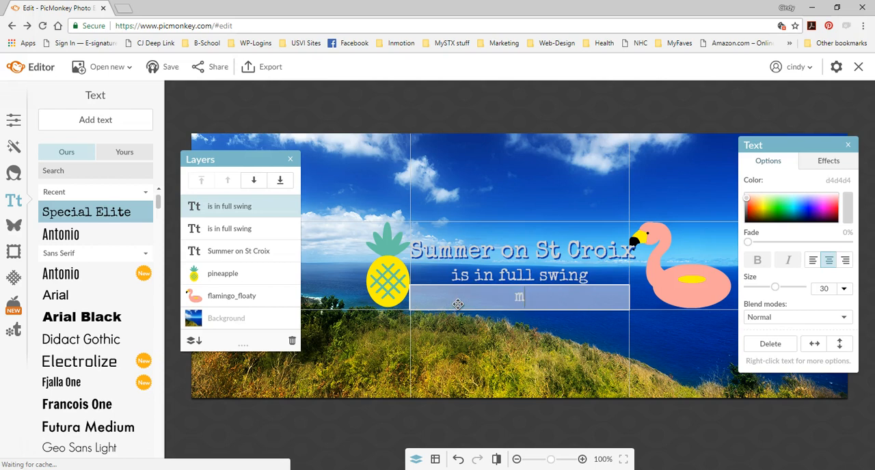
pyautogui.write('y-stcroix.com')
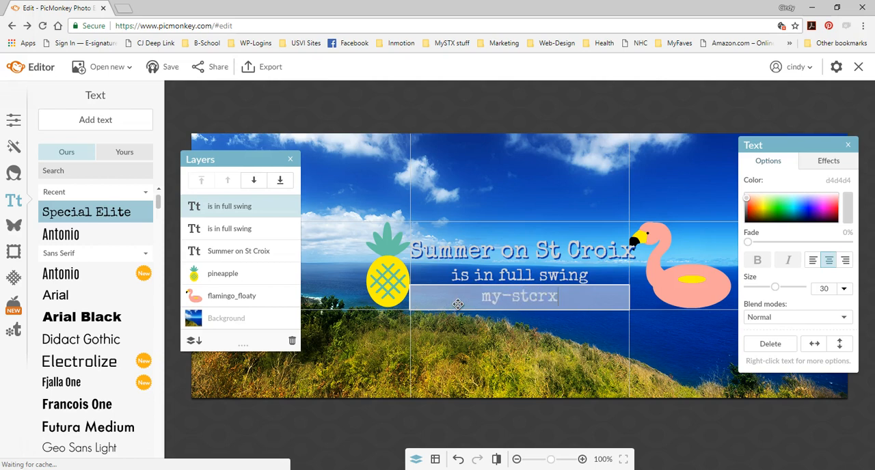
pyautogui.click(493, 340)
# - Remove the drop shadow from the "my-stcroix.com" text by setting its style effect to None
pyautogui.click(530, 303)
pyautogui.click(530, 302)
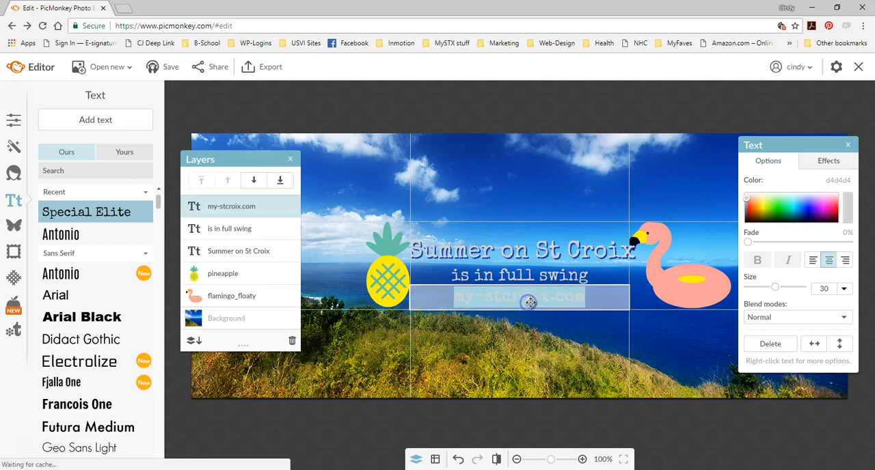
pyautogui.click(826, 164)
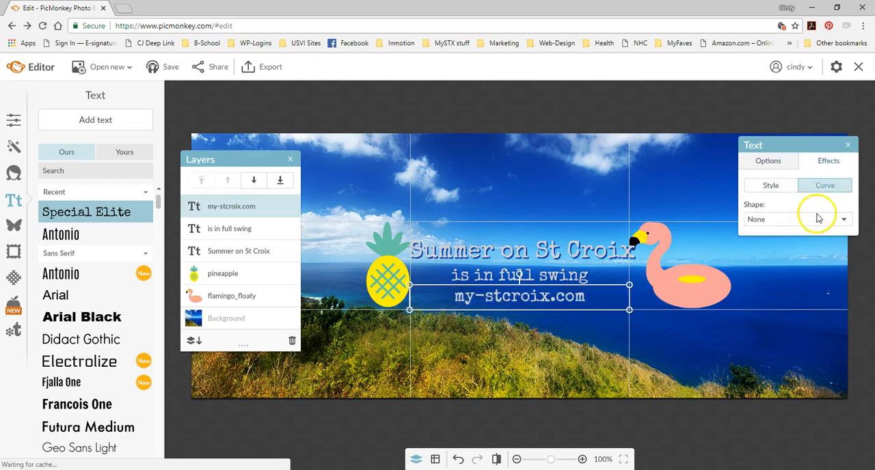
pyautogui.click(772, 187)
pyautogui.click(797, 219)
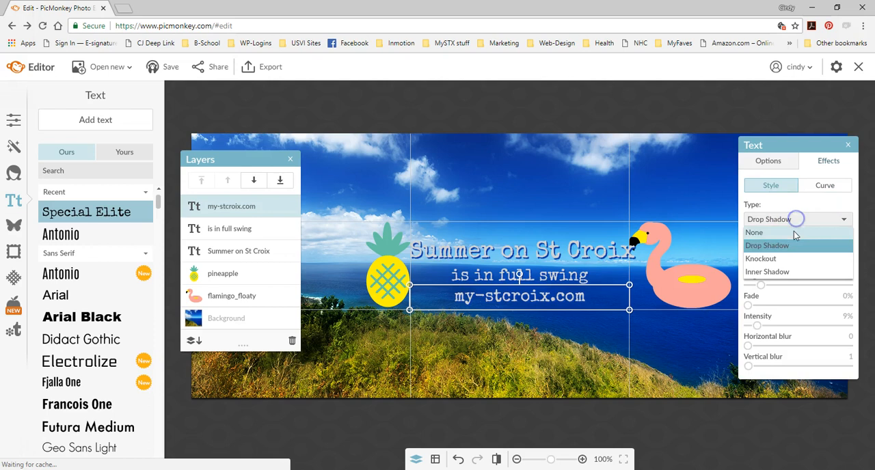
pyautogui.click(754, 233)
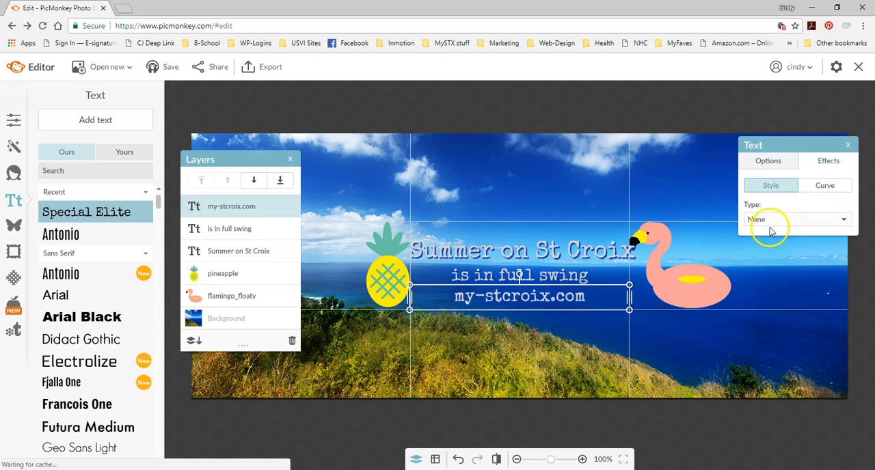
# - Set the "my-stcroix.com" text color to white (ffffff) and its size to 18
pyautogui.click(784, 163)
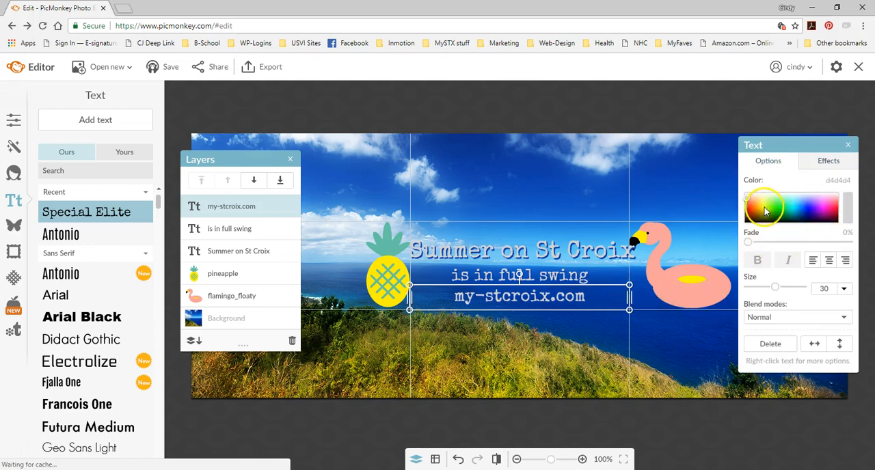
pyautogui.click(746, 193)
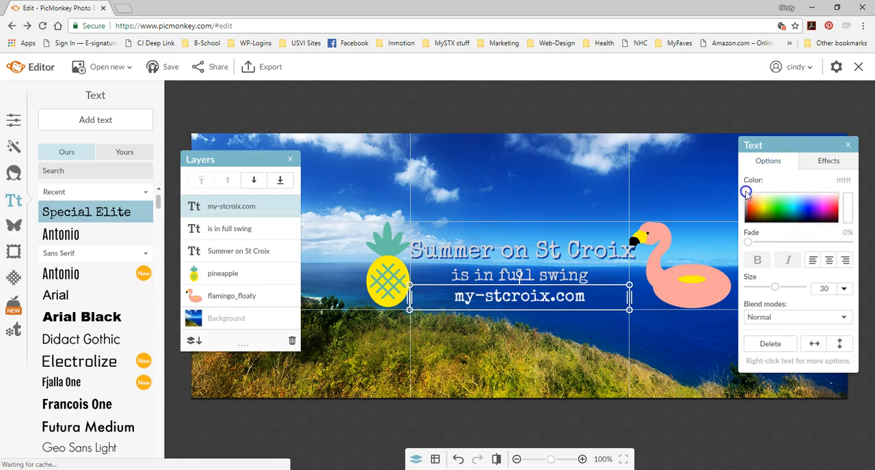
pyautogui.click(843, 289)
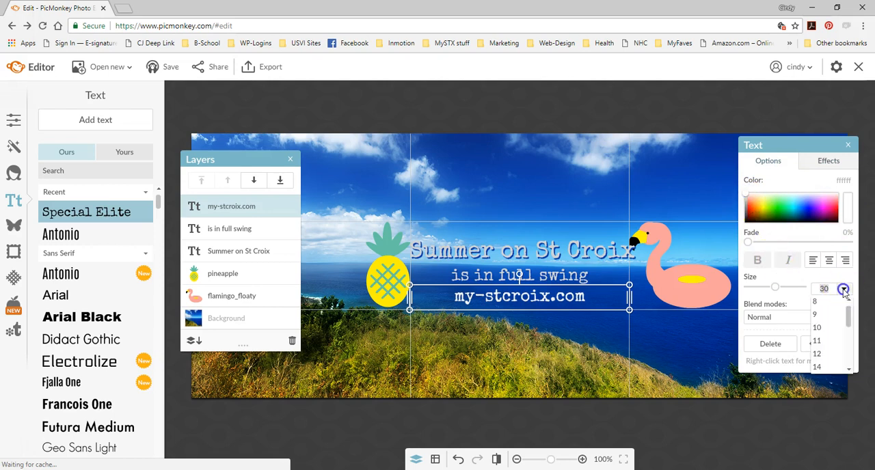
pyautogui.scroll(-3, 849, 322)
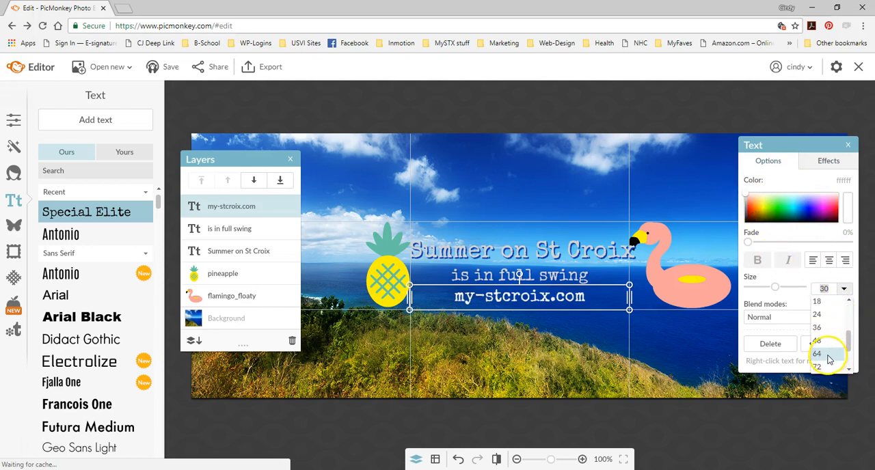
pyautogui.click(829, 306)
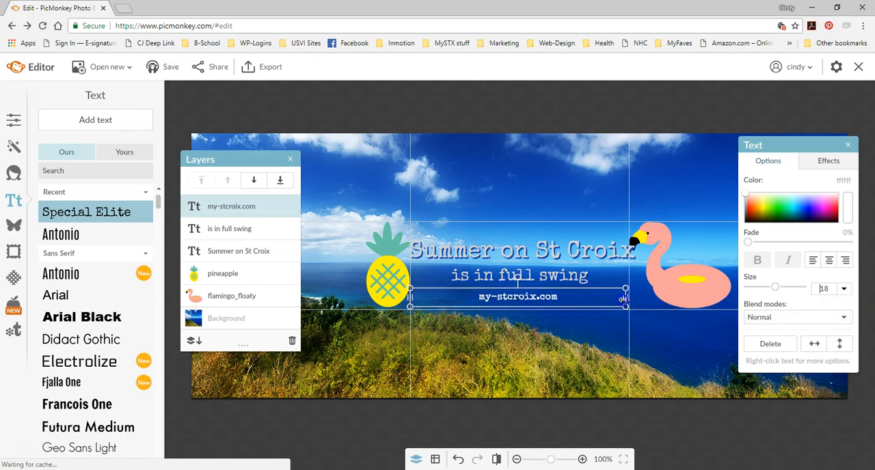
# - Widen the "my-stcroix.com" text box to span the full width of the middle grid column
pyautogui.click(408, 300)
pyautogui.doubleClick(409, 299)
pyautogui.click(409, 299)
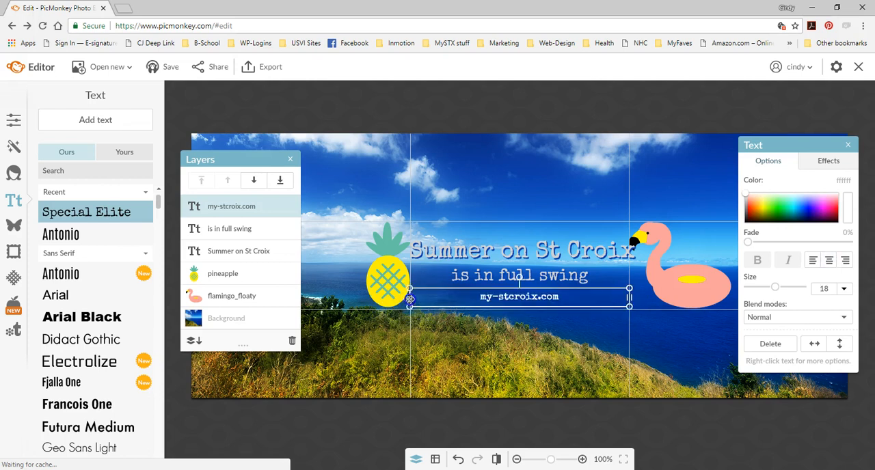
# - Turn on alignment hints, keeping the 3 by 3 grid with snapping enabled
pyautogui.click(436, 460)
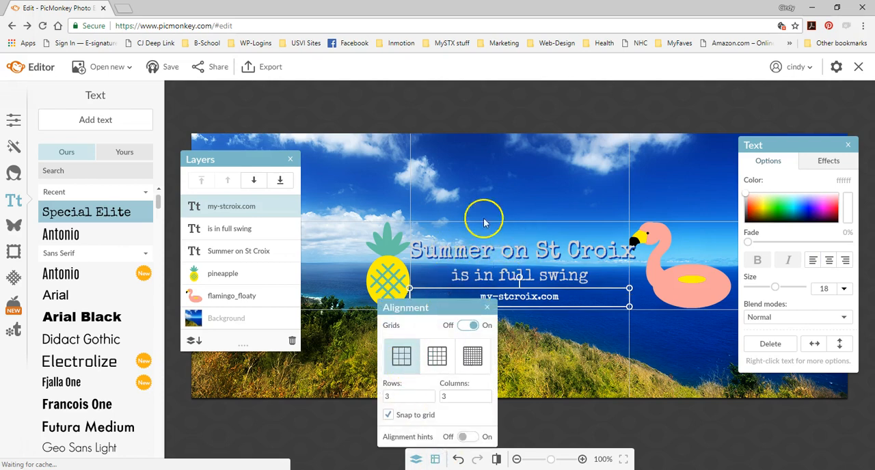
pyautogui.click(465, 326)
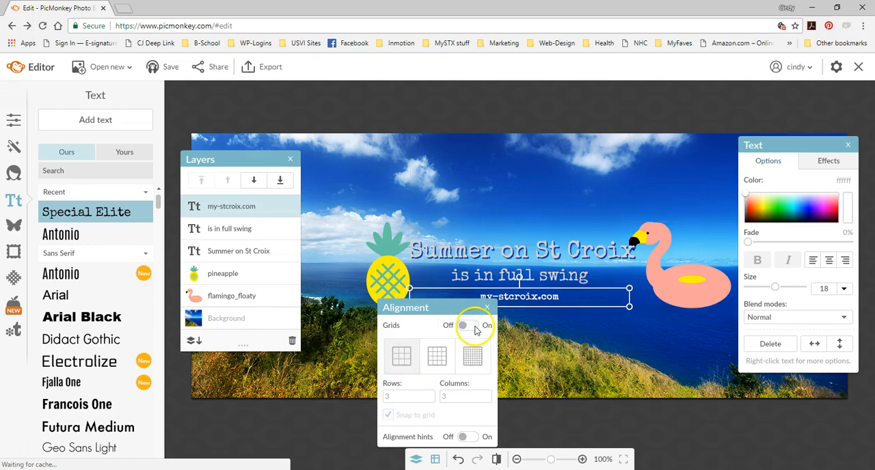
pyautogui.click(476, 327)
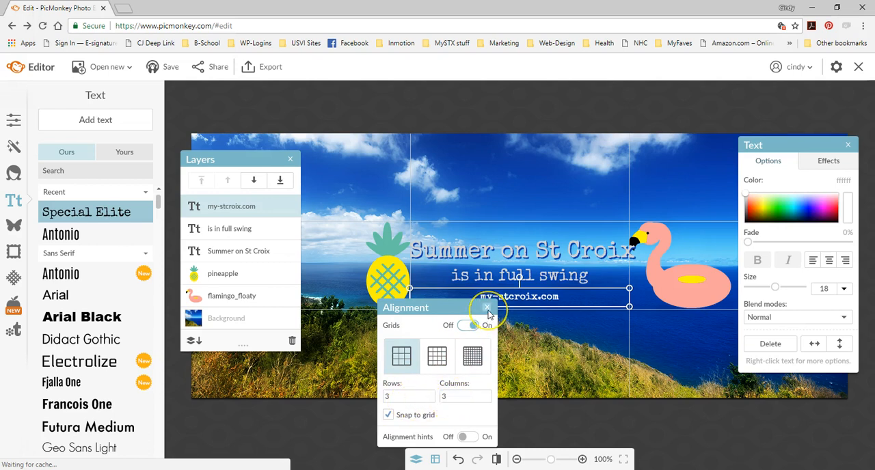
pyautogui.click(471, 437)
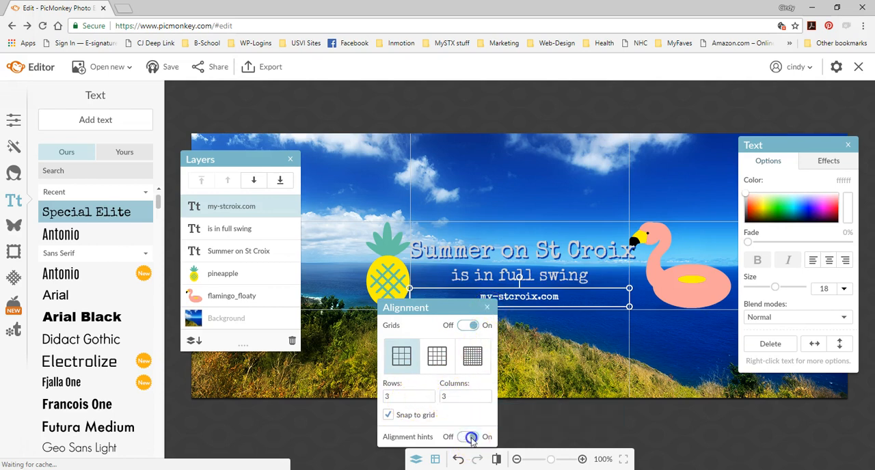
pyautogui.click(486, 308)
# - Move "my-stcroix.com" slightly lower and to the right, centering it beneath the other two text lines
pyautogui.moveTo(516, 299); pyautogui.dragTo(522, 299)
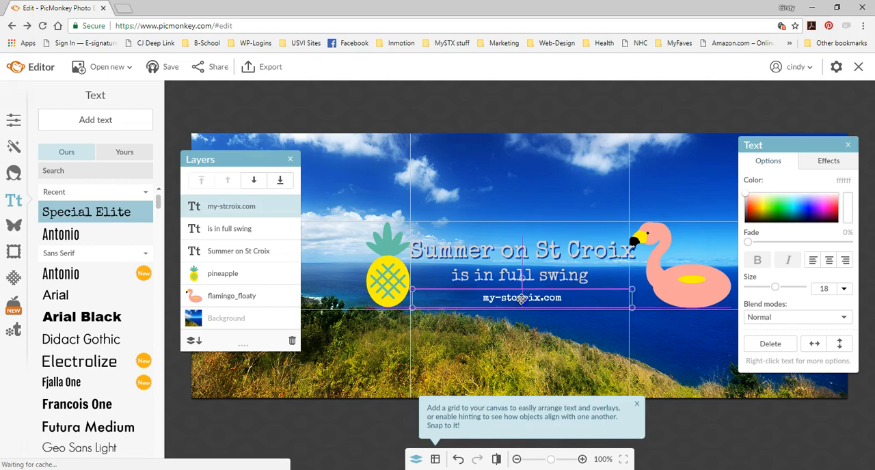
pyautogui.click(551, 340)
pyautogui.click(532, 299)
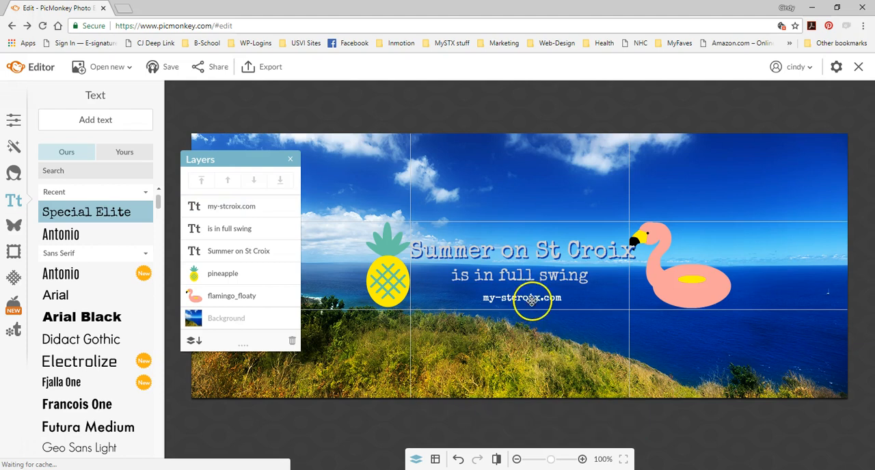
pyautogui.moveTo(532, 299); pyautogui.dragTo(535, 304)
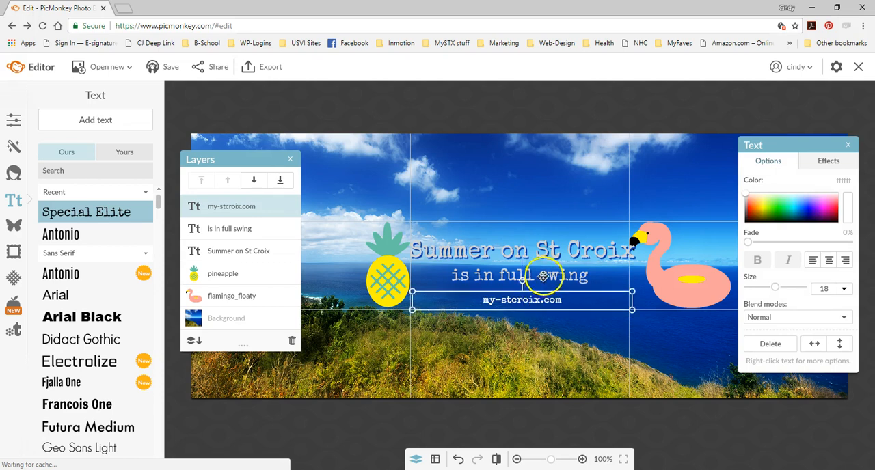
# - Lower "is in full swing" slightly to even out the line spacing and check the centering of "Summer on St Croix" against the hints
pyautogui.click(533, 275)
pyautogui.moveTo(544, 276); pyautogui.dragTo(549, 257)
pyautogui.click(549, 251)
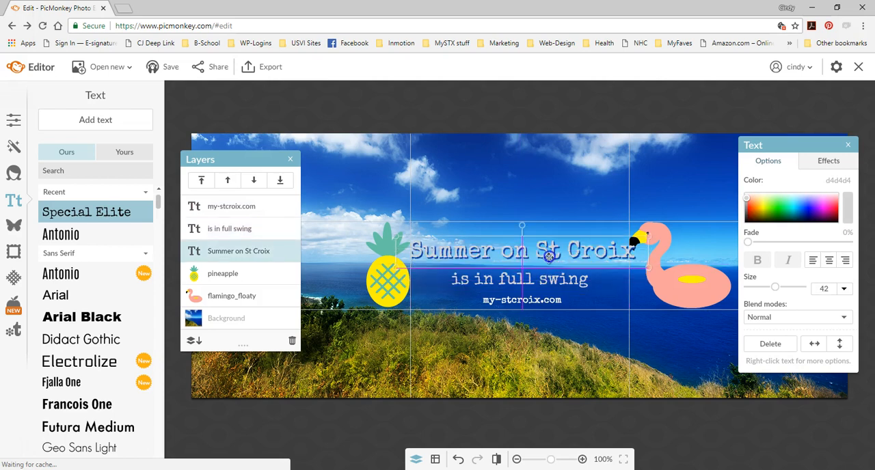
pyautogui.click(602, 294)
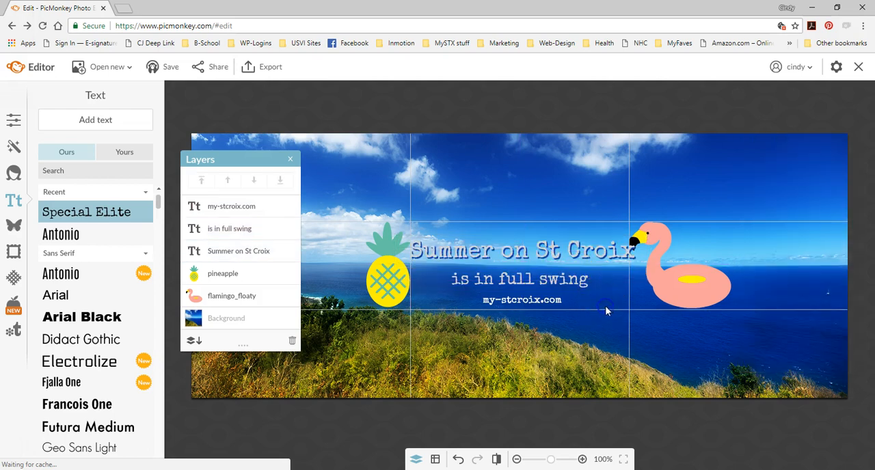
# - Move the pineapple above the end of the title text and place a smaller flamingo at the start of the text lines
pyautogui.click(678, 276)
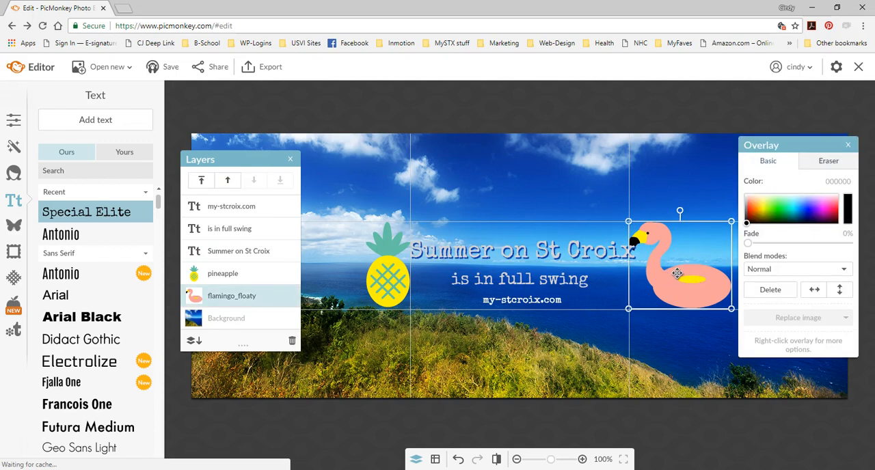
pyautogui.moveTo(380, 276); pyautogui.dragTo(604, 211)
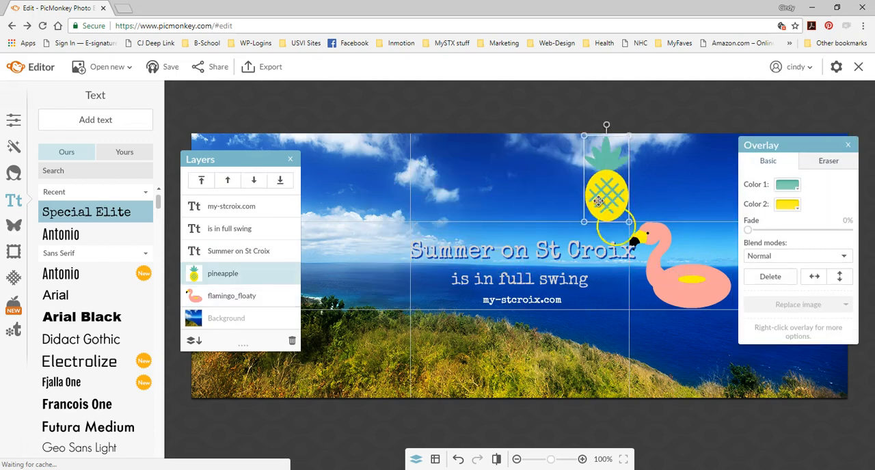
pyautogui.click(680, 292)
pyautogui.moveTo(683, 293); pyautogui.dragTo(389, 291)
pyautogui.moveTo(435, 221); pyautogui.dragTo(410, 244)
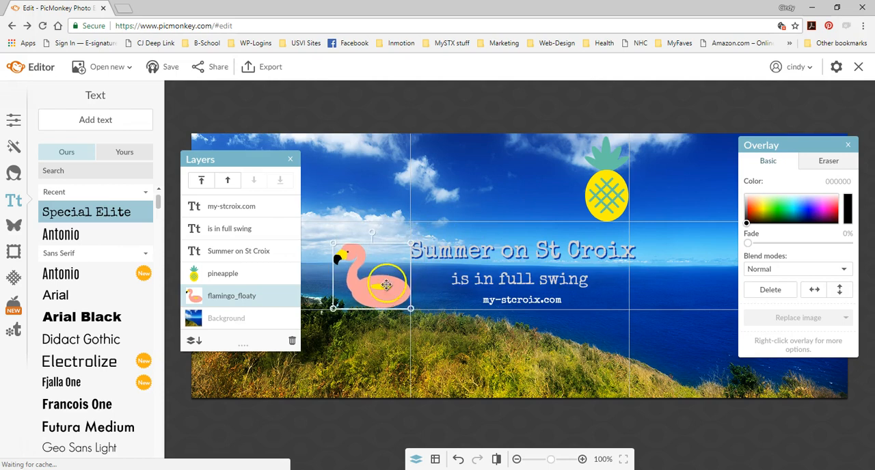
pyautogui.moveTo(387, 285); pyautogui.dragTo(409, 280)
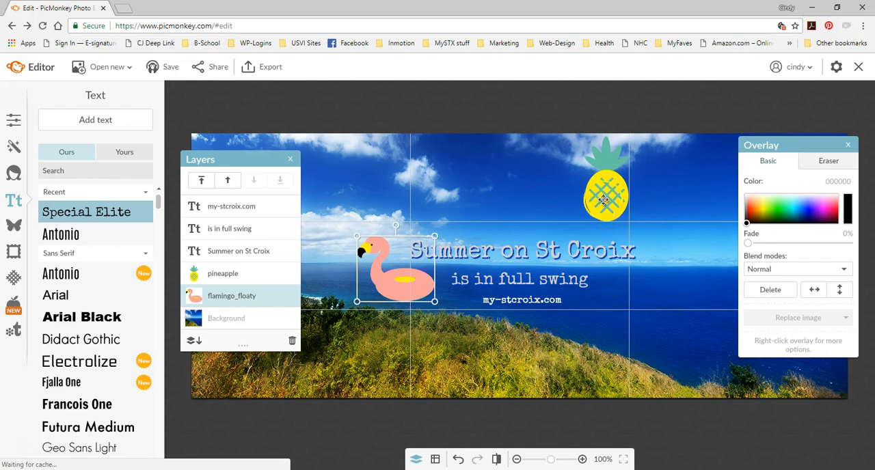
# - Move the pineapple to the right of "Summer on St Croix", shrink it slightly and align its vertical center with the flamingo's
pyautogui.click(600, 184)
pyautogui.moveTo(648, 264); pyautogui.dragTo(668, 272)
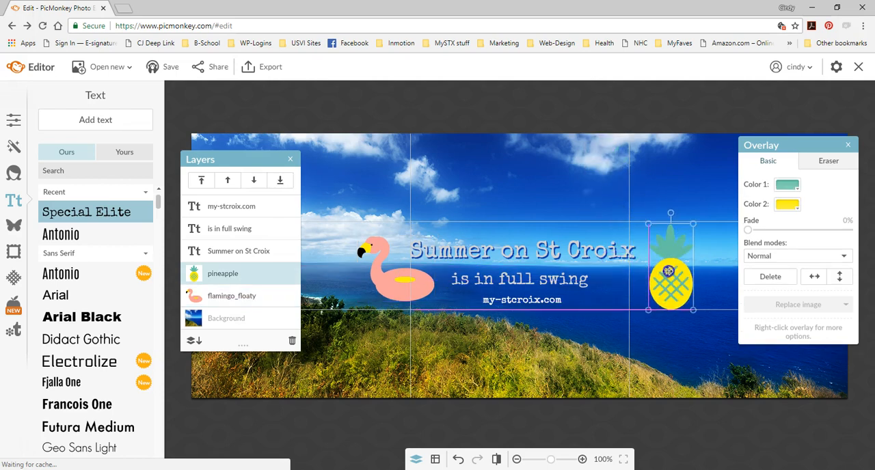
pyautogui.click(694, 313)
pyautogui.click(680, 289)
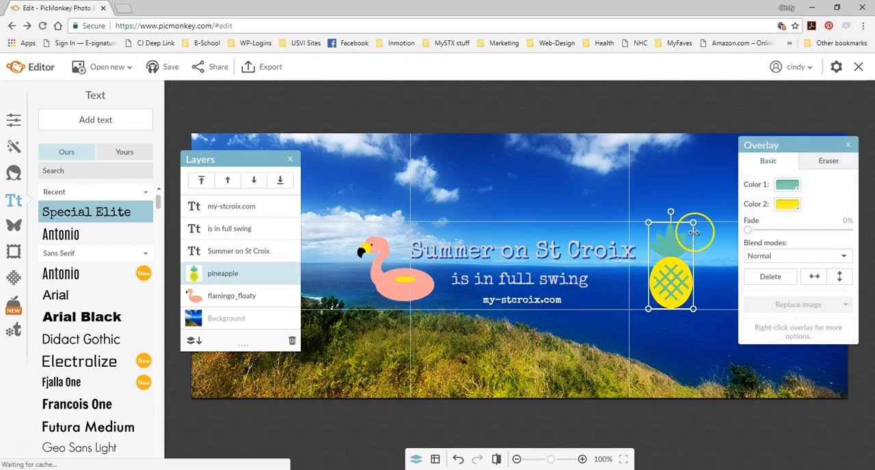
pyautogui.moveTo(694, 221); pyautogui.dragTo(684, 239)
pyautogui.moveTo(663, 290); pyautogui.dragTo(663, 286)
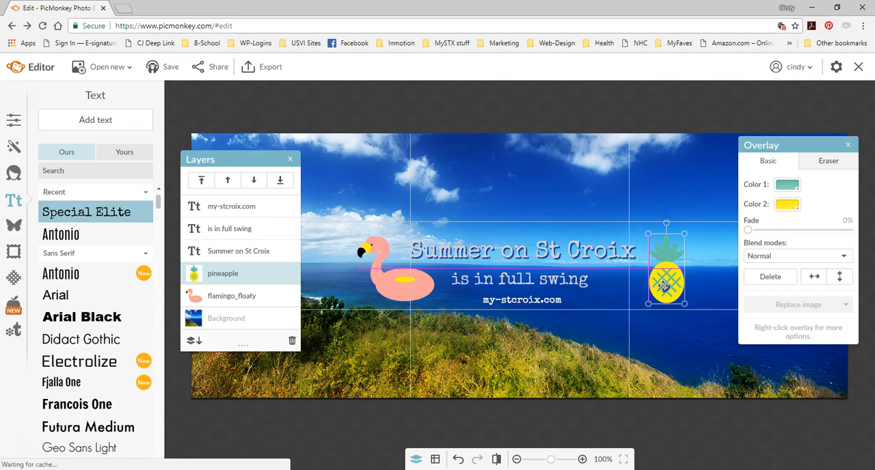
pyautogui.click(678, 338)
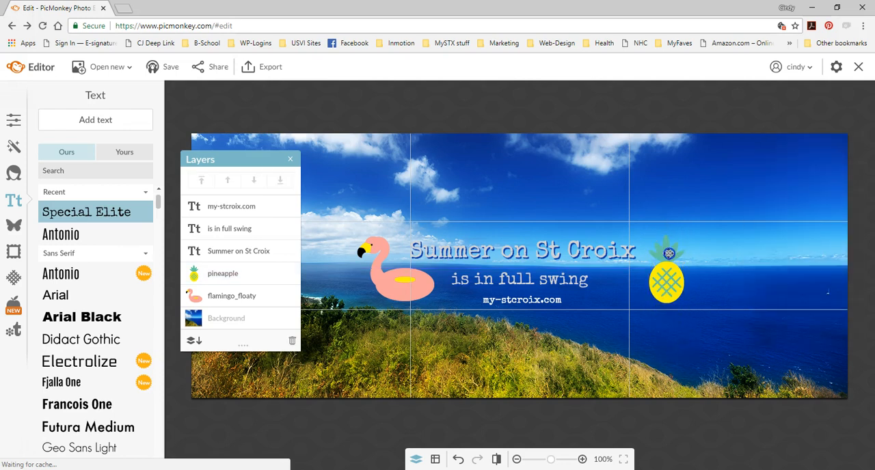
# - Change the pineapple's Color 1, used for its leaves and crosshatching, to light blue
pyautogui.click(667, 252)
pyautogui.click(787, 186)
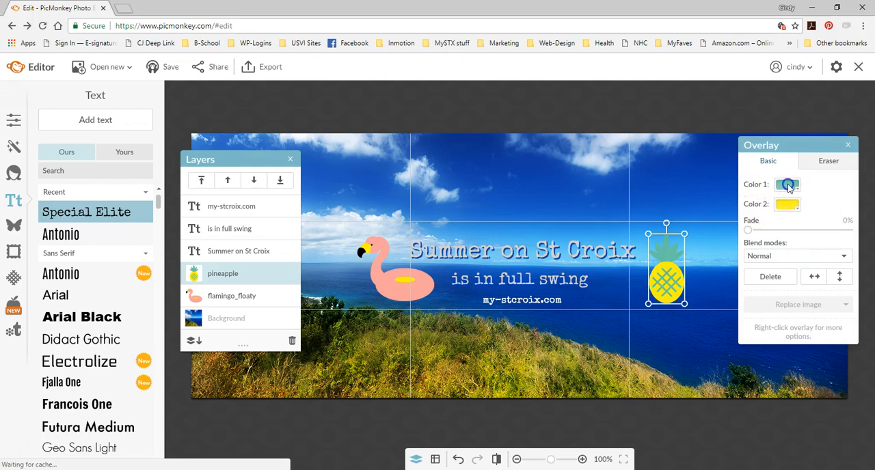
pyautogui.moveTo(799, 253); pyautogui.dragTo(830, 287)
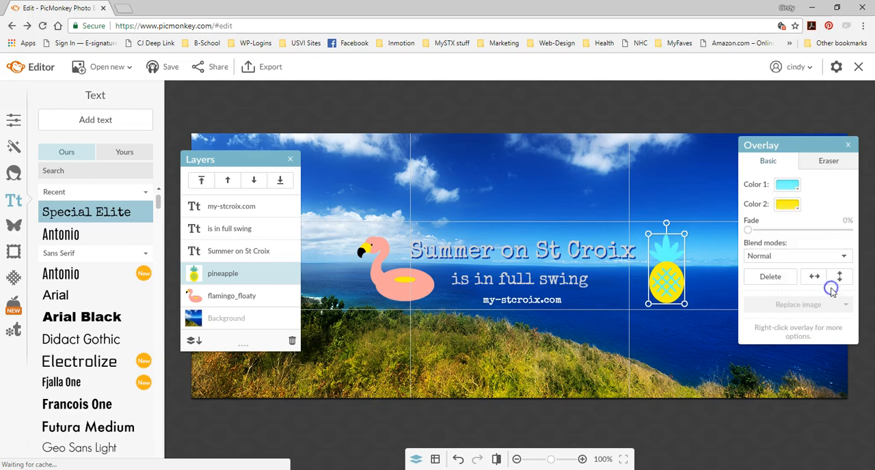
pyautogui.click(692, 166)
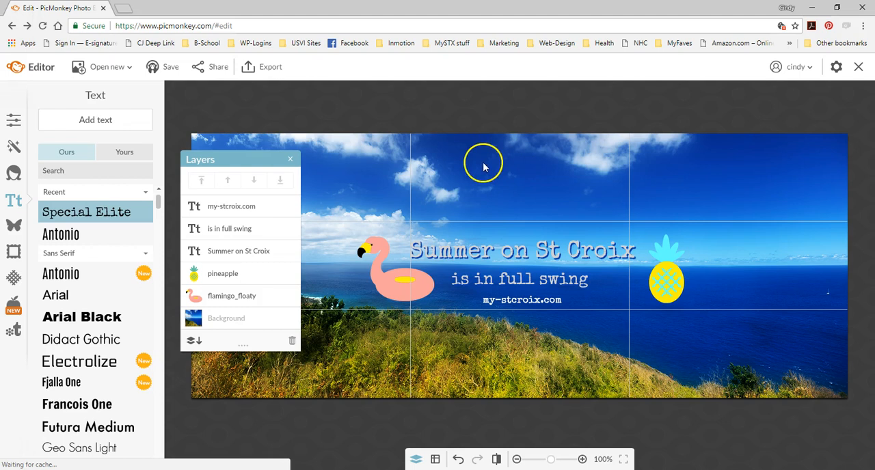
# - Hide the layer list and turn off the canvas grid to view the design unobstructed
pyautogui.click(290, 160)
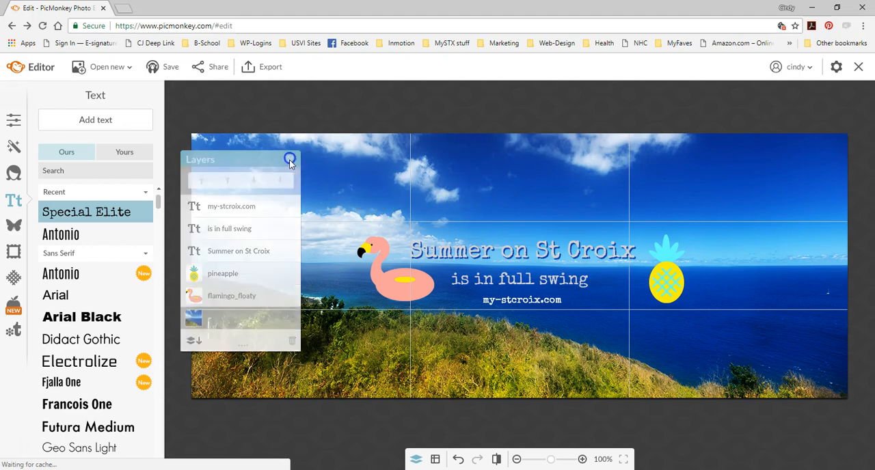
pyautogui.click(437, 463)
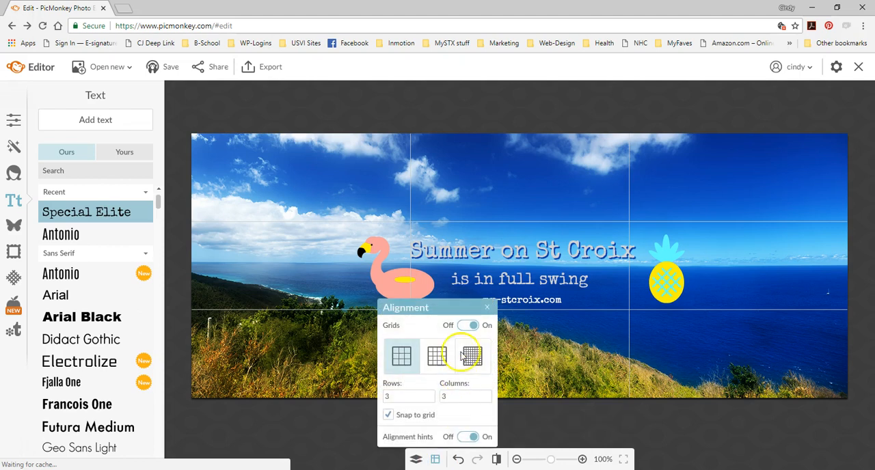
pyautogui.click(464, 326)
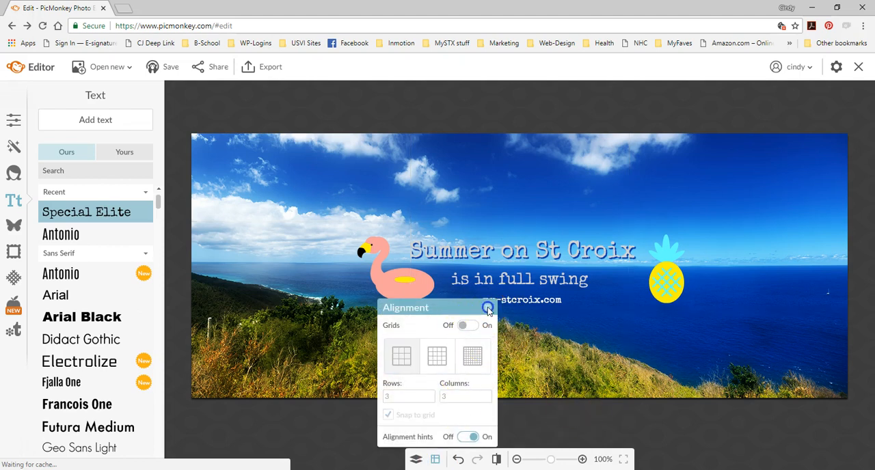
pyautogui.click(487, 308)
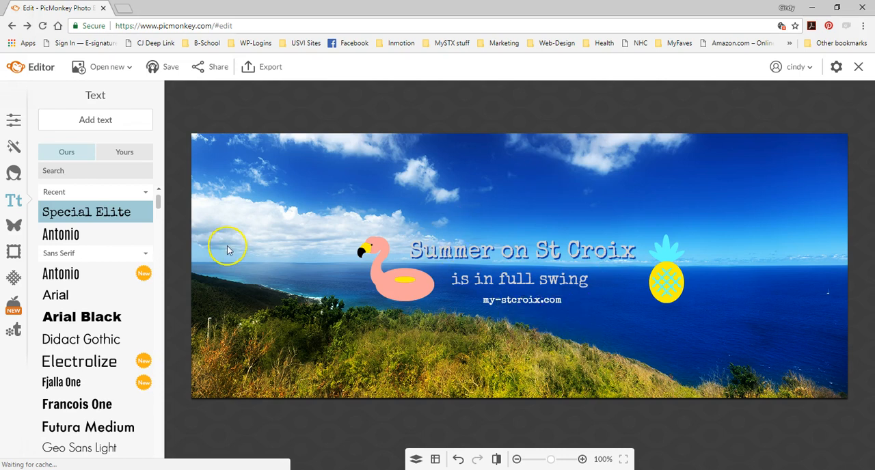
# - Add "my st croix logo.png" from the OneDrive my-stx folder as your own overlay
pyautogui.click(13, 231)
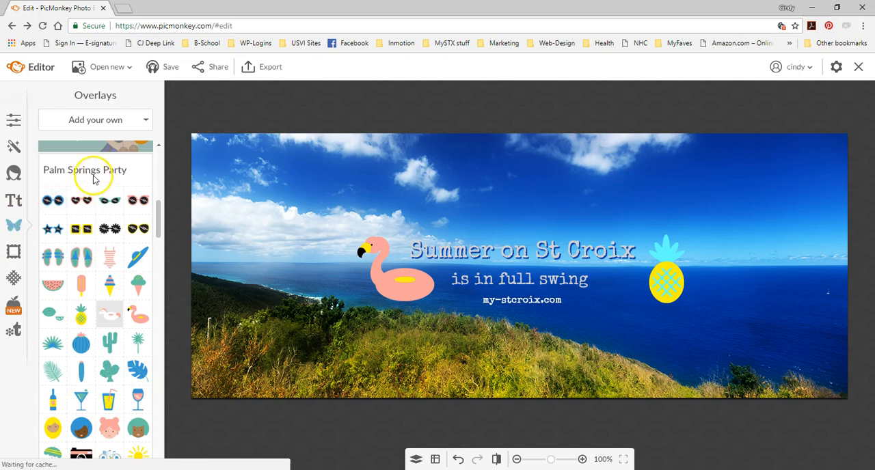
pyautogui.scroll(5, 109, 232)
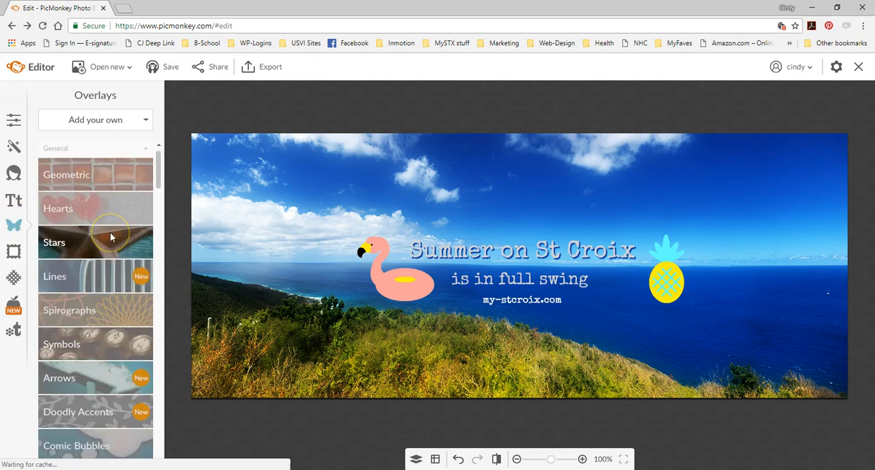
pyautogui.click(97, 122)
pyautogui.click(79, 143)
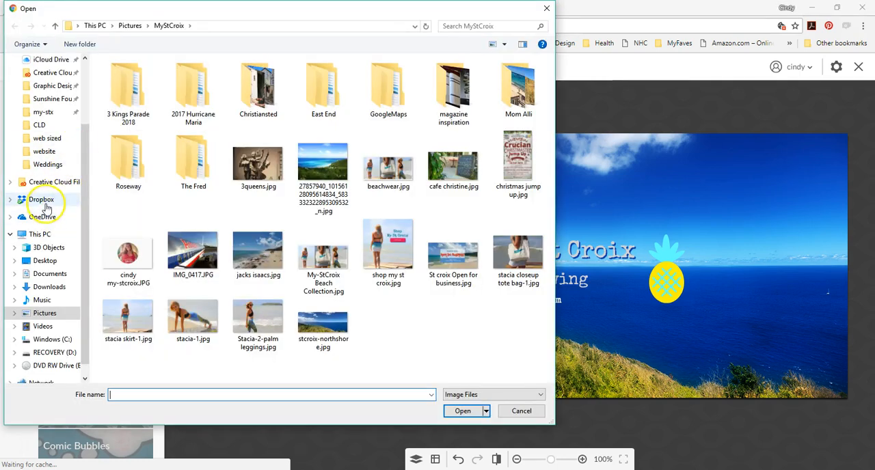
pyautogui.click(43, 217)
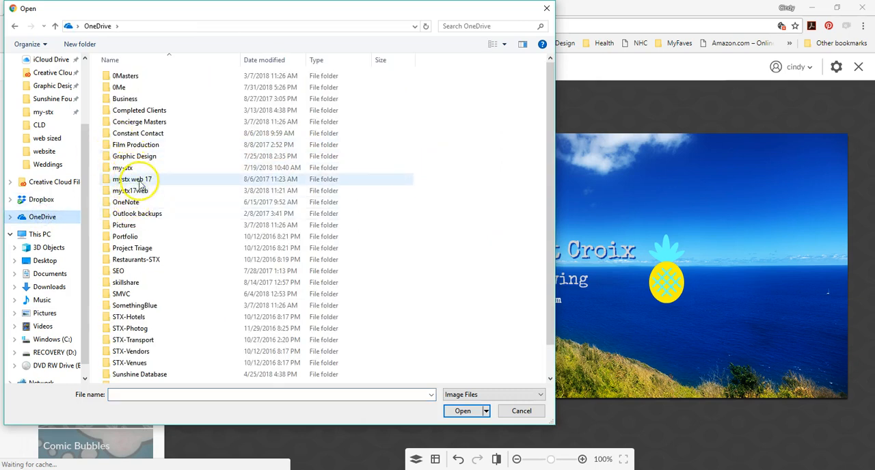
pyautogui.doubleClick(140, 168)
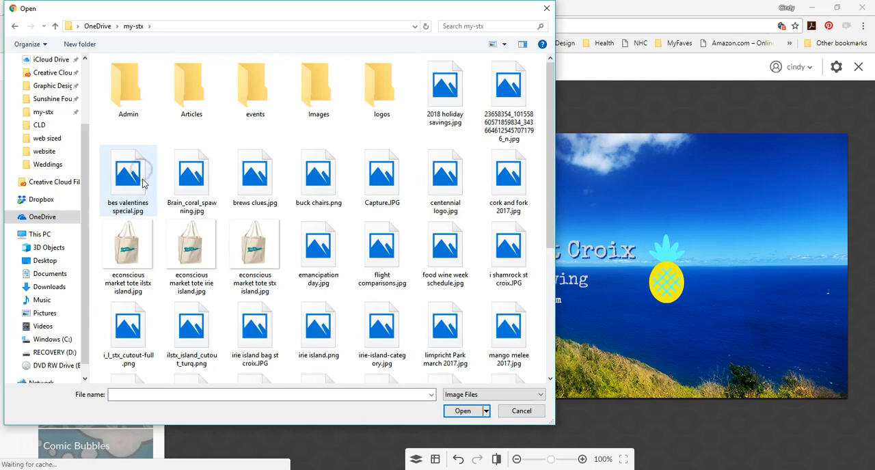
pyautogui.doubleClick(384, 87)
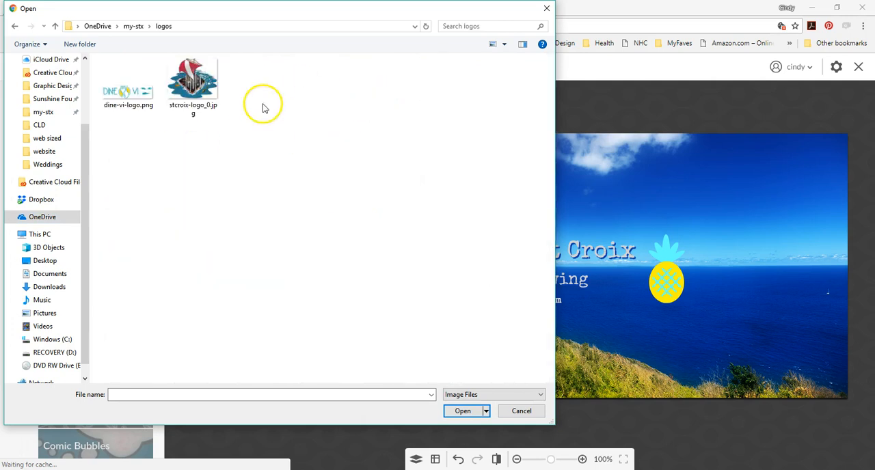
pyautogui.click(133, 26)
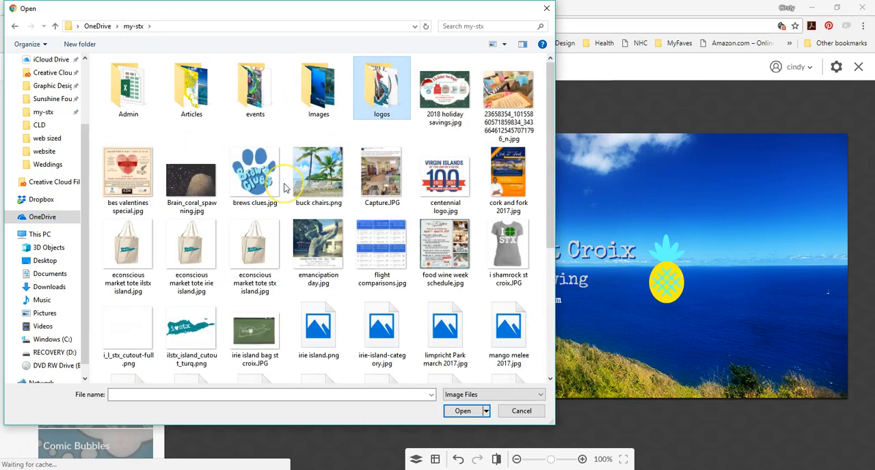
pyautogui.scroll(-3, 277, 185)
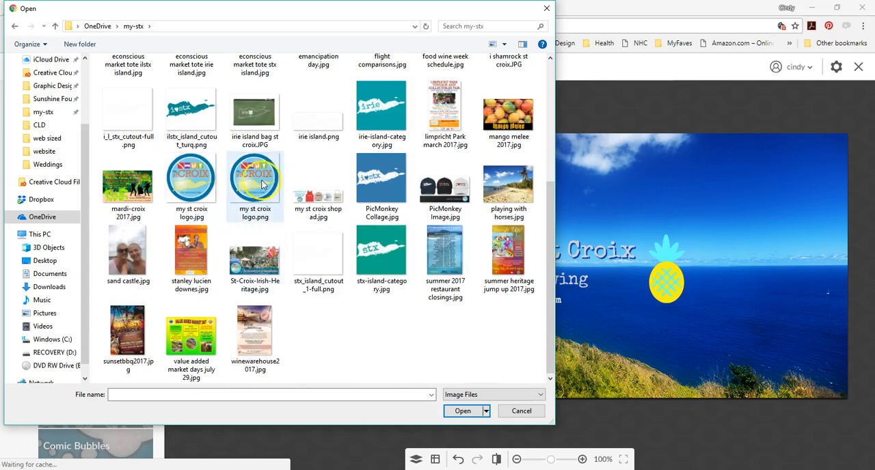
pyautogui.click(259, 179)
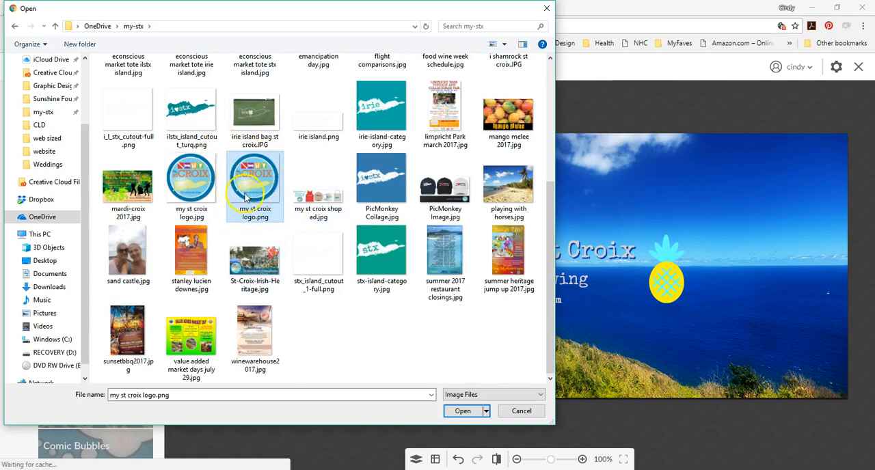
pyautogui.click(459, 411)
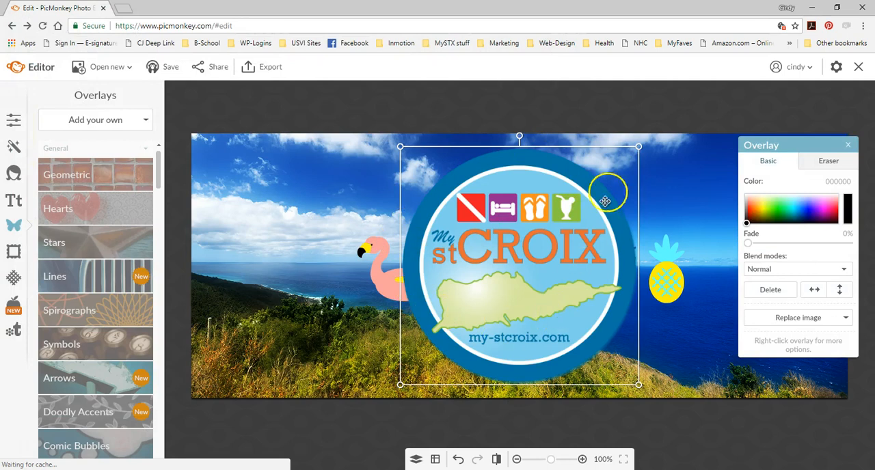
# - Shrink the logo to about the pineapple's height and center it below the text on the grassy hillside
pyautogui.moveTo(638, 146); pyautogui.dragTo(461, 328)
pyautogui.moveTo(434, 360); pyautogui.dragTo(524, 196)
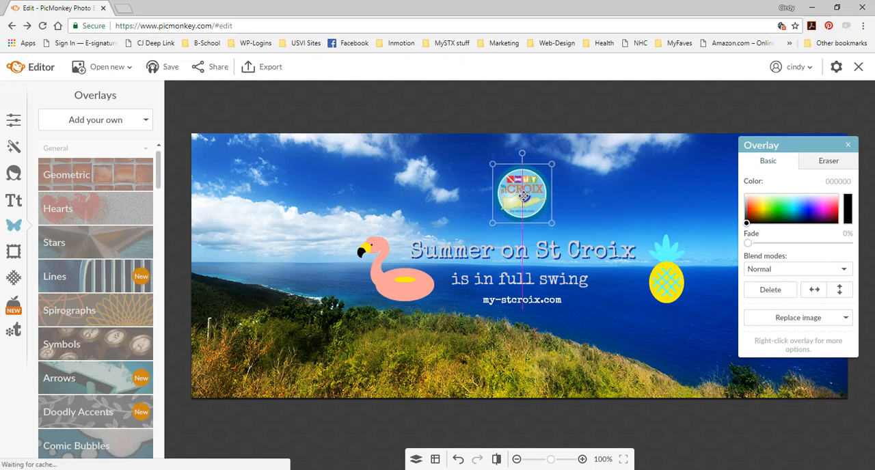
pyautogui.moveTo(524, 196); pyautogui.dragTo(514, 356)
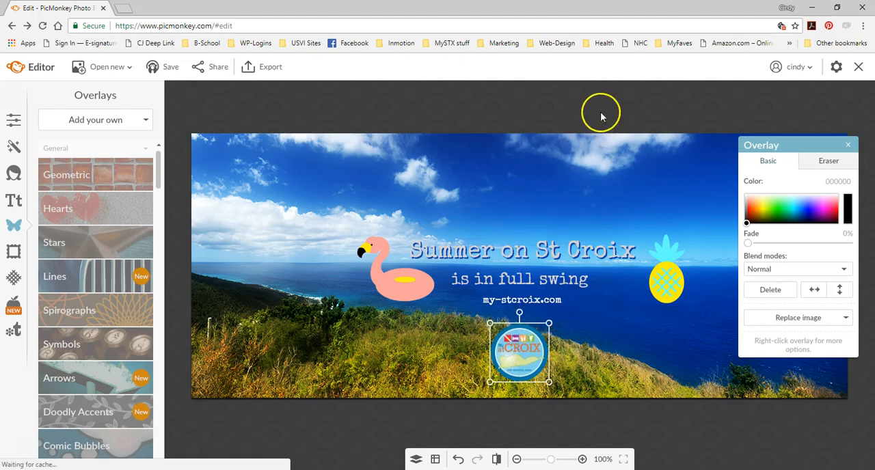
pyautogui.click(619, 148)
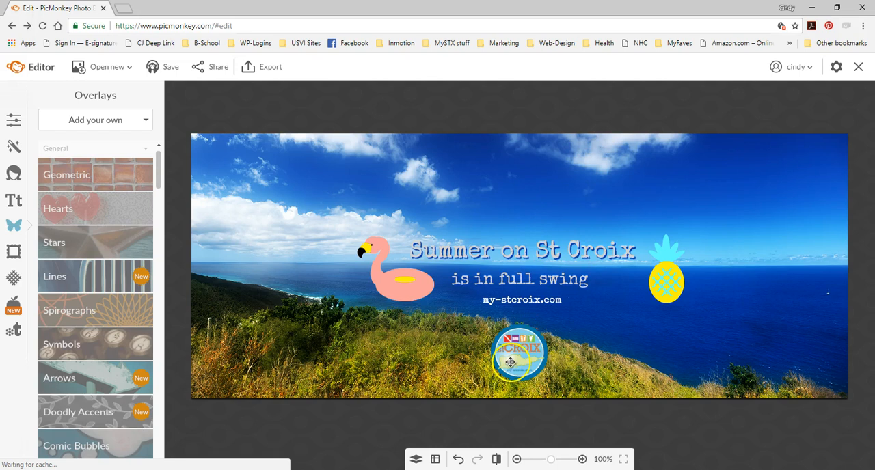
pyautogui.click(512, 361)
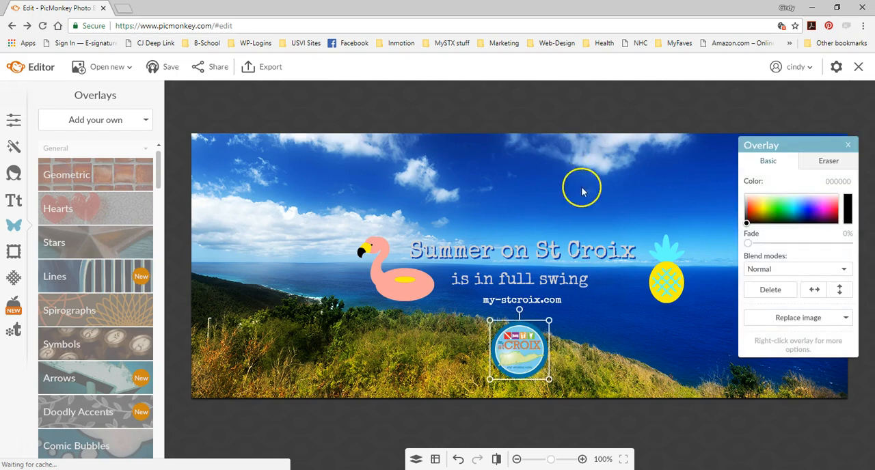
pyautogui.click(750, 106)
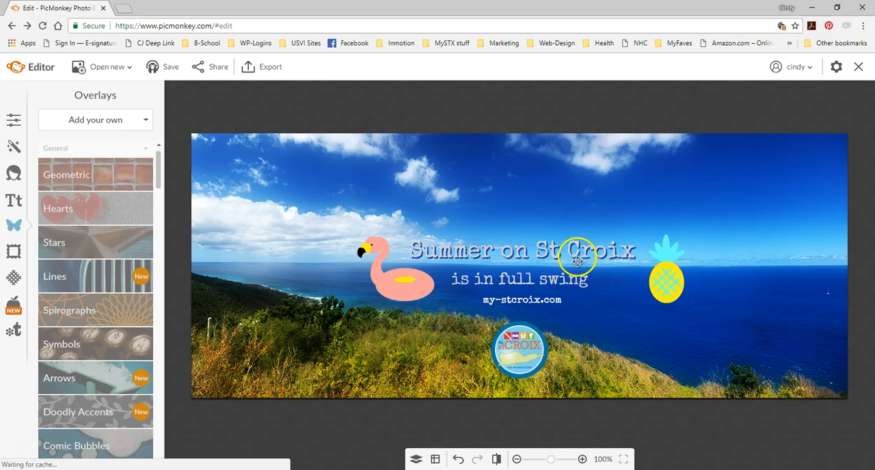
# - Move the three text lines up in order, keeping them centered, and bring the logo up beneath my-stcroix.com
pyautogui.moveTo(578, 255); pyautogui.dragTo(579, 219)
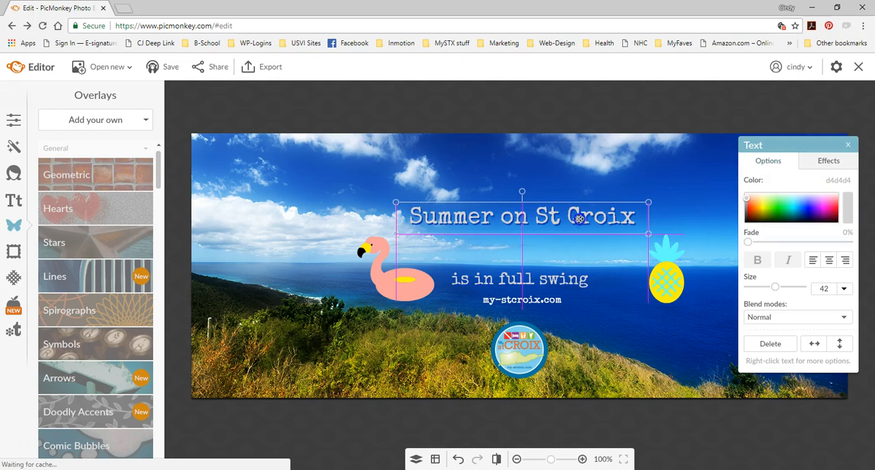
pyautogui.moveTo(560, 279); pyautogui.dragTo(561, 249)
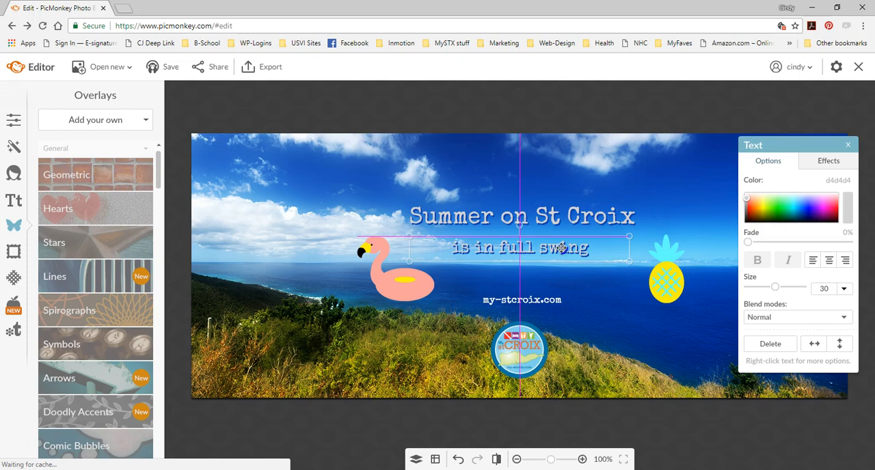
pyautogui.moveTo(561, 247); pyautogui.dragTo(562, 245)
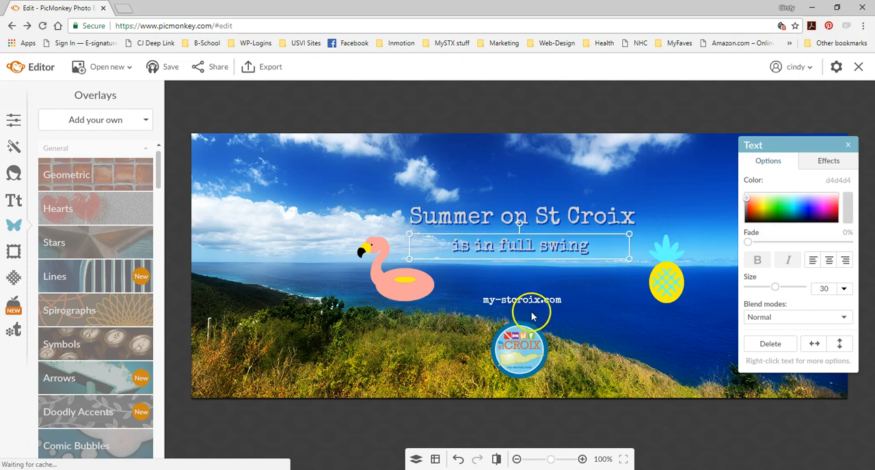
pyautogui.moveTo(534, 300); pyautogui.dragTo(536, 278)
pyautogui.moveTo(520, 348); pyautogui.dragTo(526, 312)
pyautogui.click(576, 359)
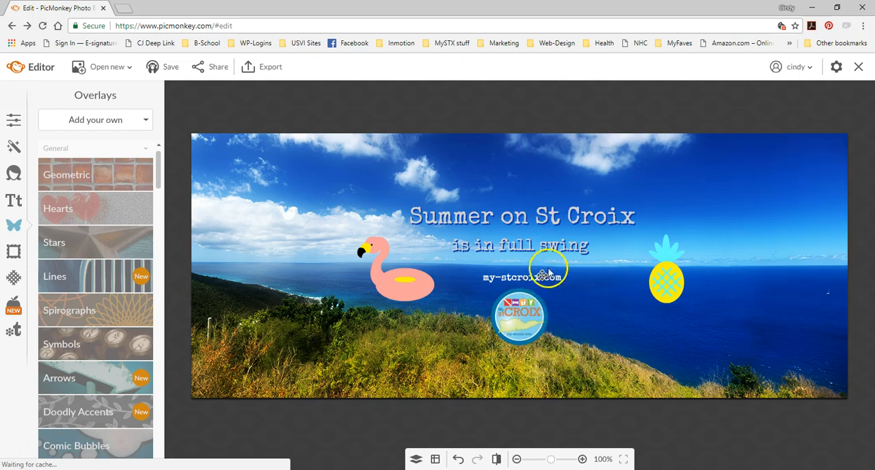
# - Raise the three text lines further and tighten the gap between the tagline and my-stcroix.com
pyautogui.click(548, 215)
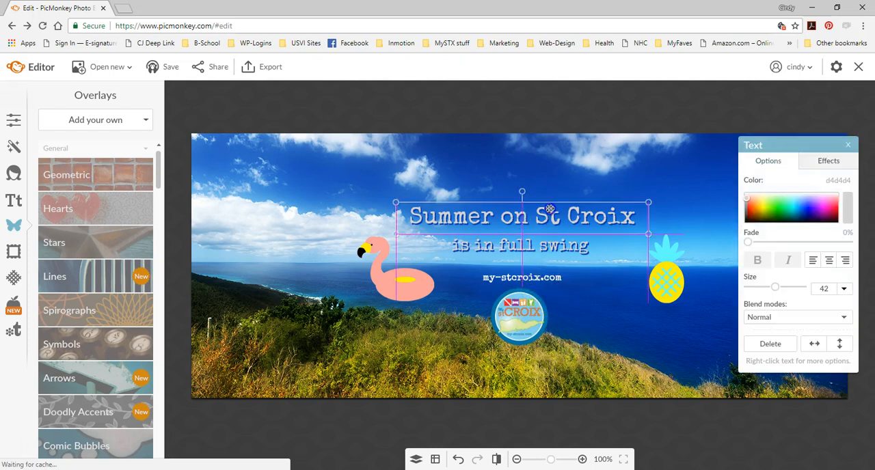
pyautogui.click(576, 283)
pyautogui.moveTo(551, 217); pyautogui.dragTo(554, 206)
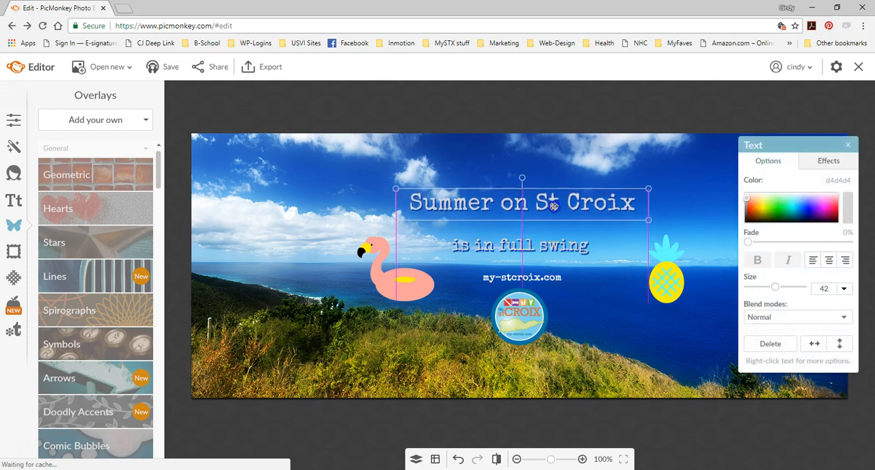
pyautogui.moveTo(546, 247); pyautogui.dragTo(545, 226)
pyautogui.moveTo(542, 277); pyautogui.dragTo(542, 254)
pyautogui.click(557, 289)
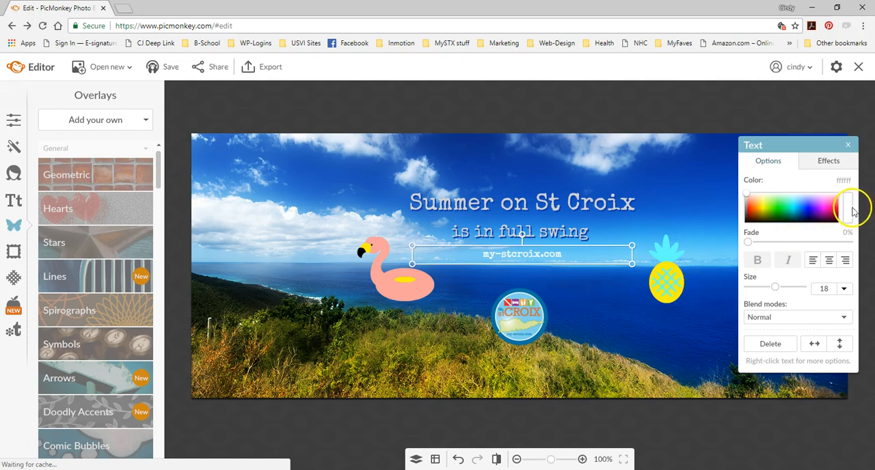
# - Recolor the my-stcroix.com text to the logo's dark blue, 0076a3, and move the logo up directly beneath it
pyautogui.click(798, 203)
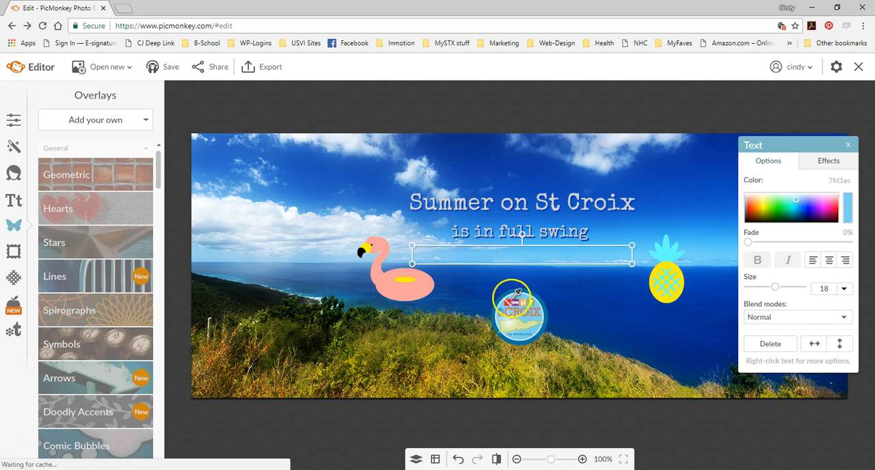
pyautogui.click(514, 298)
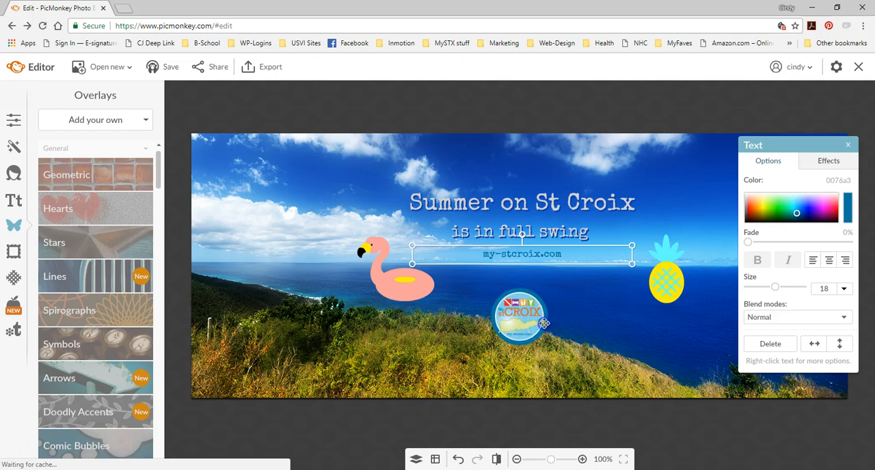
pyautogui.moveTo(523, 309); pyautogui.dragTo(526, 280)
pyautogui.click(435, 460)
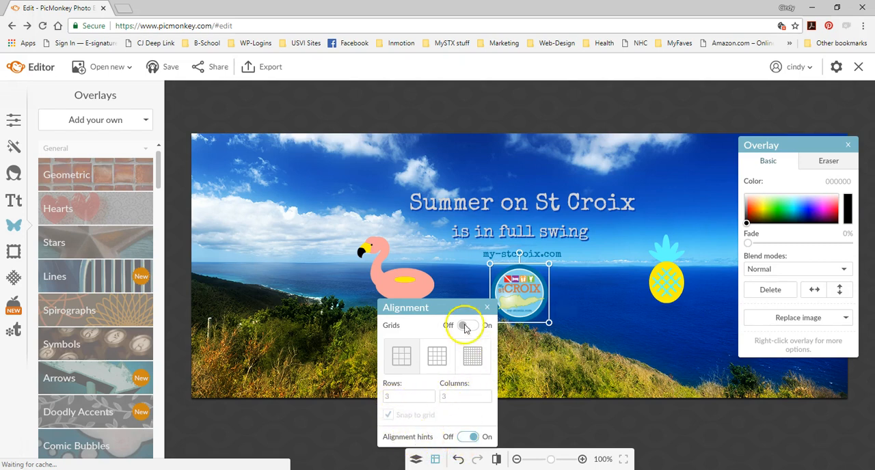
pyautogui.click(487, 308)
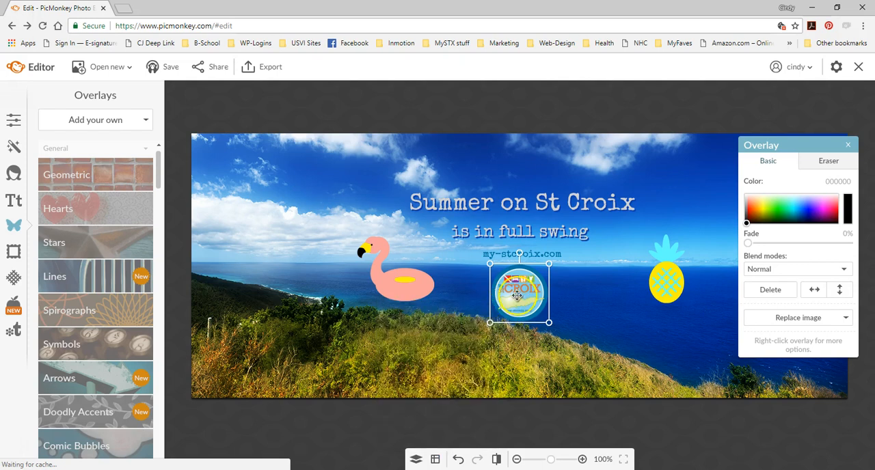
pyautogui.moveTo(517, 296); pyautogui.dragTo(518, 296)
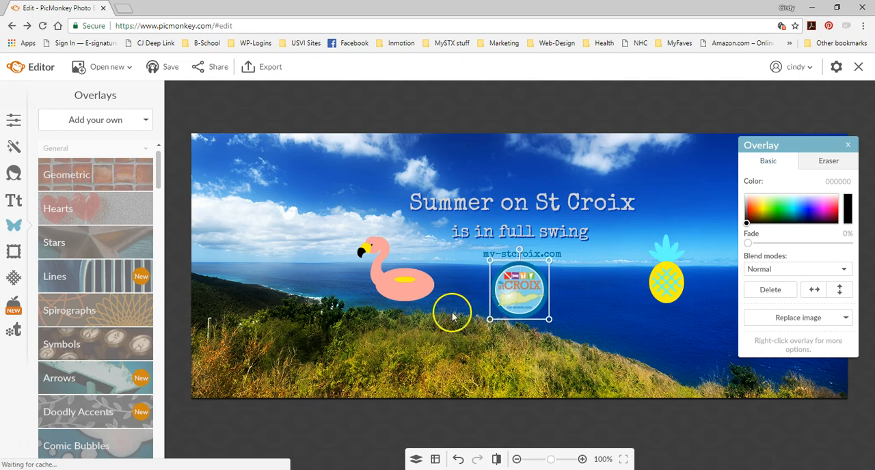
# - Move the flamingo and pineapple inward toward the text and turn on the 3 by 3 alignment grid
pyautogui.moveTo(402, 281); pyautogui.dragTo(426, 280)
pyautogui.moveTo(658, 277); pyautogui.dragTo(640, 269)
pyautogui.click(435, 459)
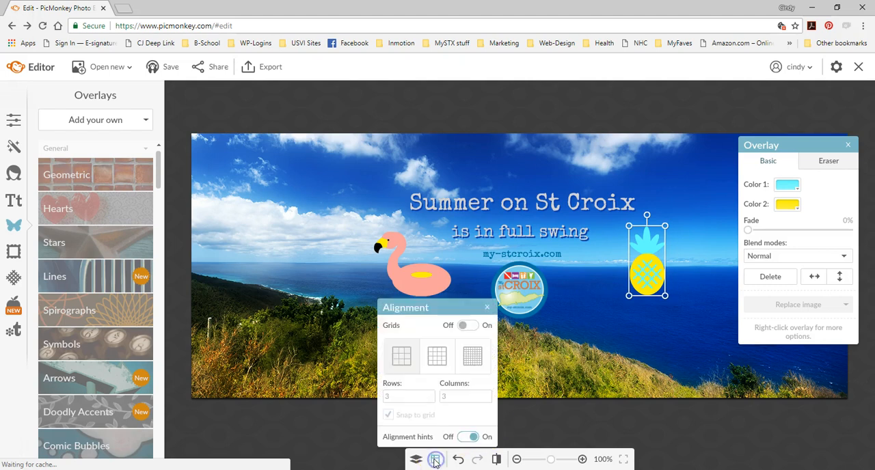
pyautogui.click(402, 357)
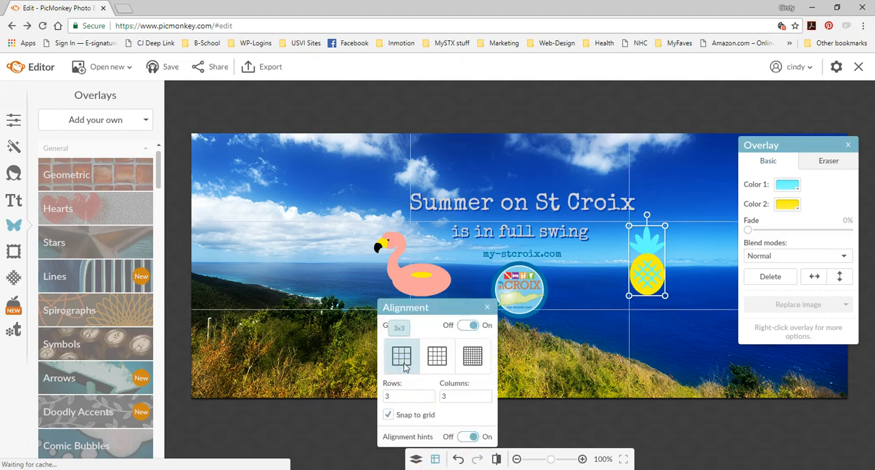
# - Nudge the flamingo up slightly and align its vertical center with the pineapple's
pyautogui.click(434, 289)
pyautogui.click(566, 376)
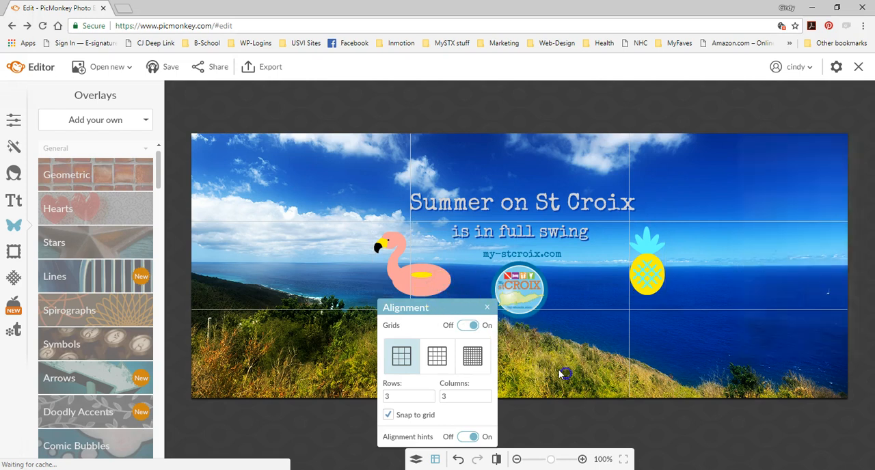
pyautogui.click(433, 279)
pyautogui.moveTo(443, 277)
pyautogui.mouseDown()
pyautogui.moveTo(472, 277)
pyautogui.moveTo(443, 275)
pyautogui.mouseUp()
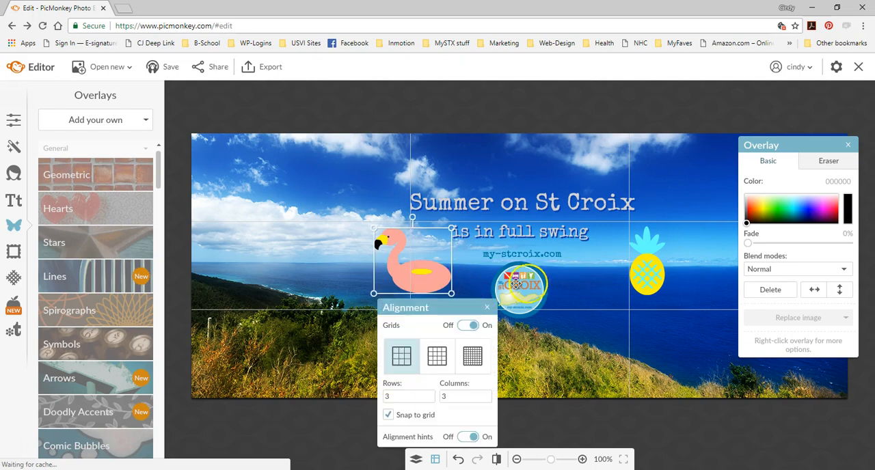
pyautogui.click(648, 271)
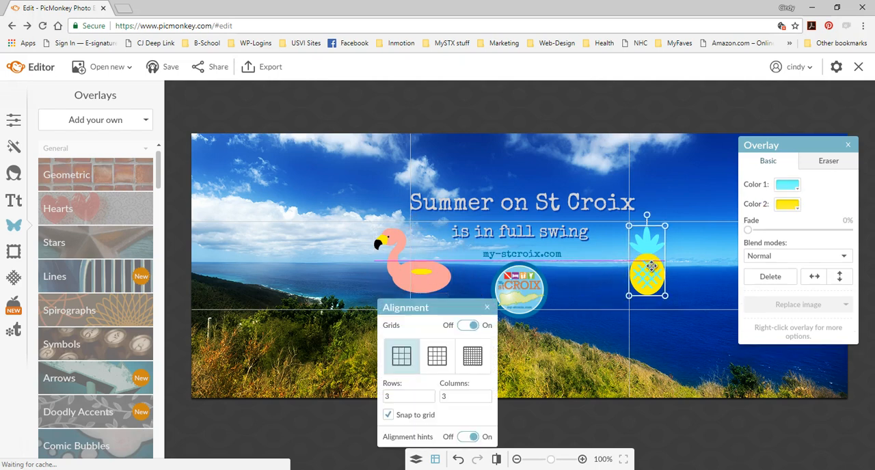
# - Enlarge the pineapple and flamingo slightly so their tops meet the upper horizontal grid line and their bottoms align
pyautogui.moveTo(658, 246); pyautogui.dragTo(667, 223)
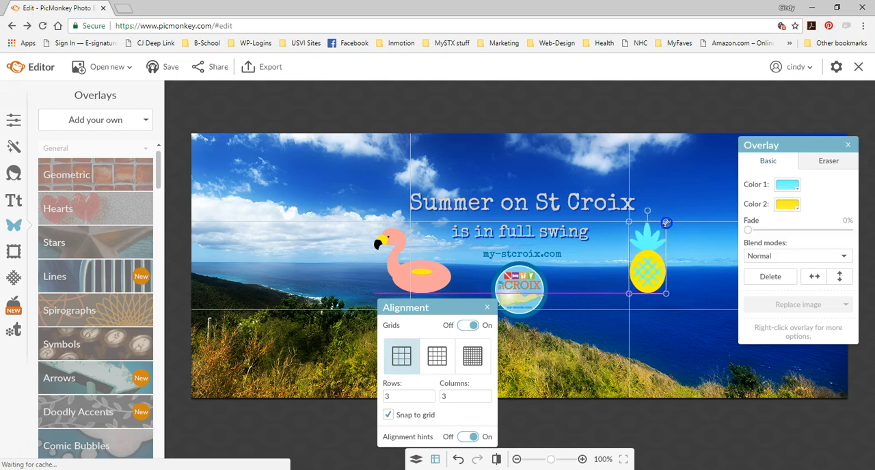
pyautogui.click(387, 248)
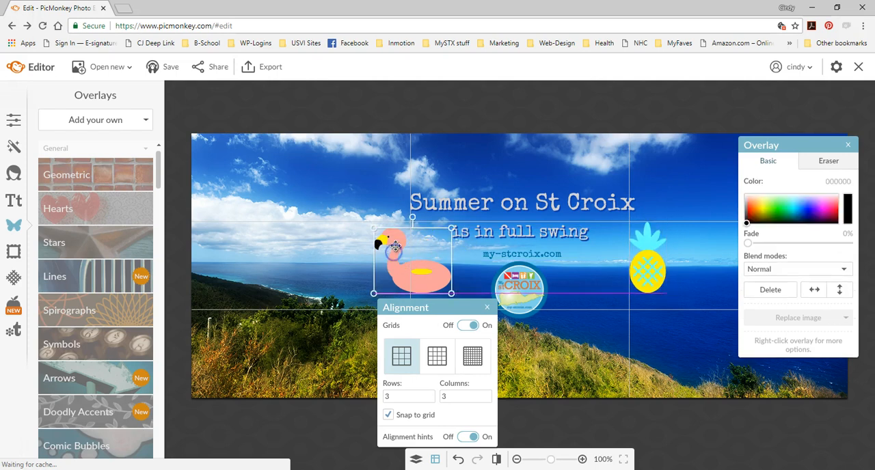
pyautogui.moveTo(374, 230); pyautogui.dragTo(367, 218)
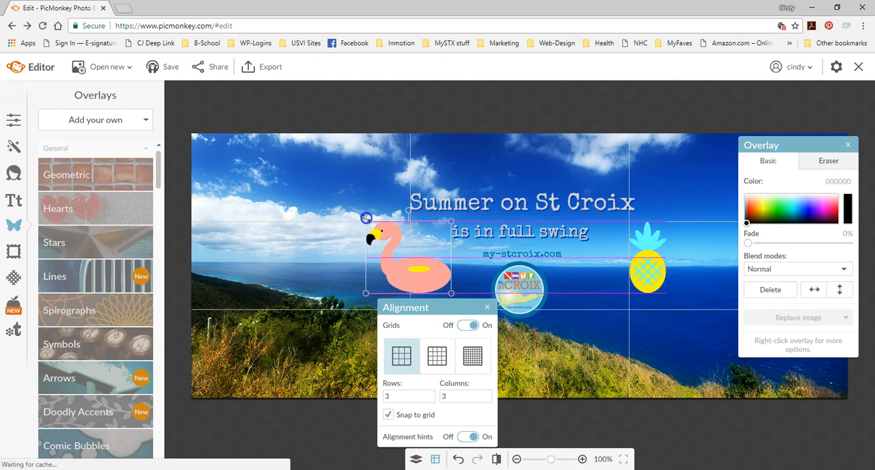
# - Nudge the pineapple left so it sits closer to the centered text
pyautogui.click(624, 340)
pyautogui.click(646, 268)
pyautogui.press('Left')
pyautogui.press('Left')
pyautogui.press('Left')
pyautogui.press('Left')
pyautogui.press('Left')
pyautogui.press('Left')
pyautogui.press('Left')
pyautogui.press('Left')
pyautogui.press('Left')
pyautogui.press('Left')
pyautogui.press('Left')
pyautogui.press('Left')
pyautogui.press('Left')
pyautogui.press('Left')
pyautogui.press('Left')
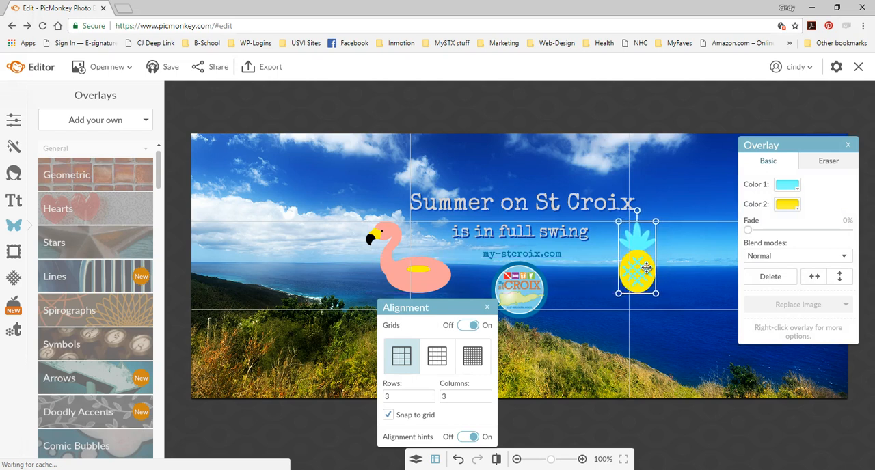
# - Nudge the flamingo slightly right toward the centered text, fine-tuning its horizontal position
pyautogui.click(401, 269)
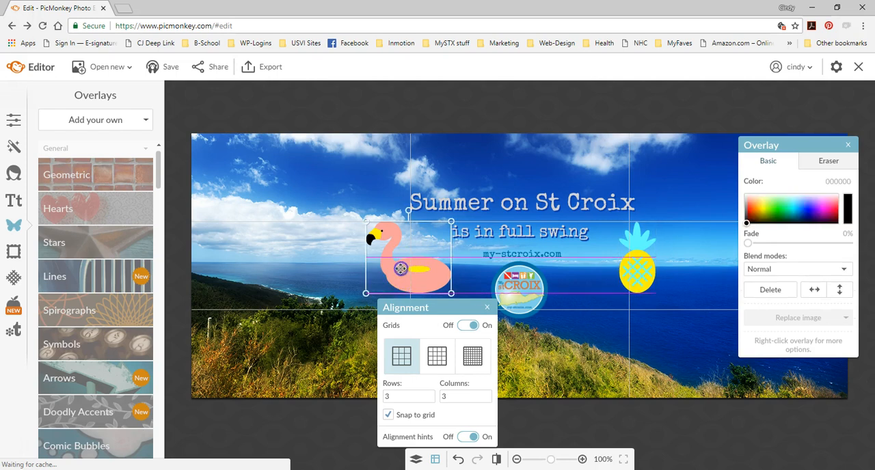
pyautogui.press('Right')
pyautogui.press('Right')
pyautogui.press('Right')
pyautogui.press('Right')
pyautogui.press('Right')
pyautogui.press('Right')
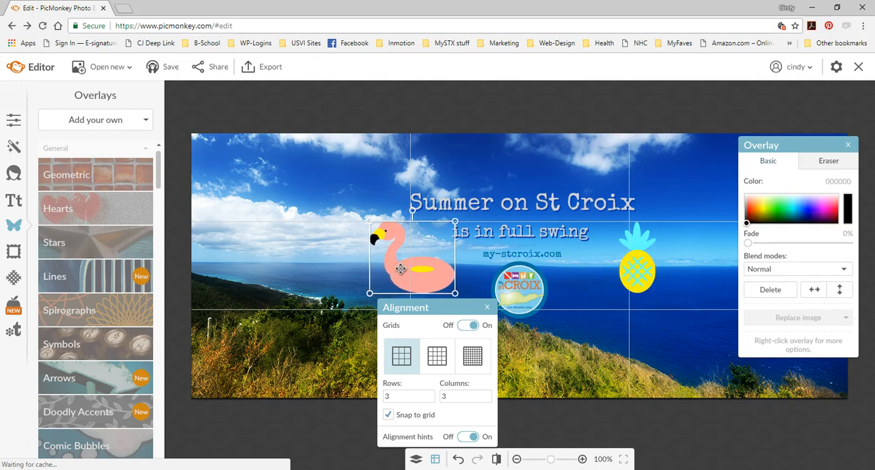
pyautogui.press('Left')
pyautogui.press('Left')
pyautogui.press('Left')
pyautogui.press('Left')
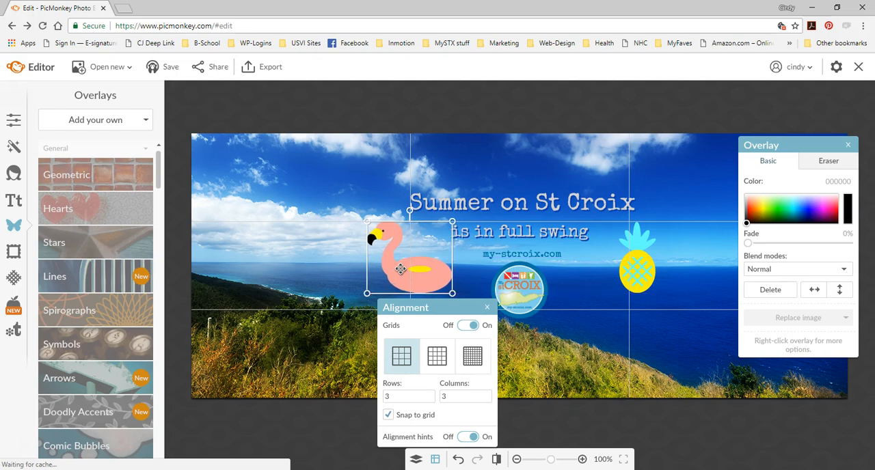
# - Enlarge the St. Croix logo and center it directly beneath the my-stcroix.com text
pyautogui.click(527, 286)
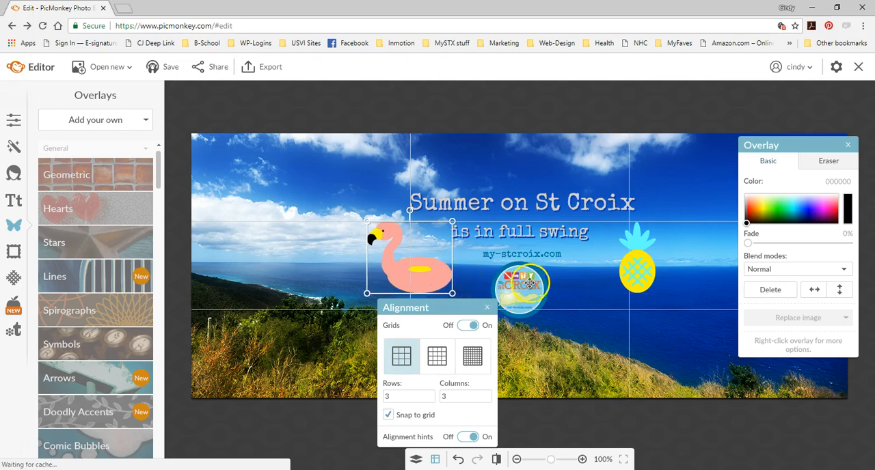
pyautogui.moveTo(549, 319); pyautogui.dragTo(580, 357)
pyautogui.moveTo(553, 311); pyautogui.dragTo(542, 325)
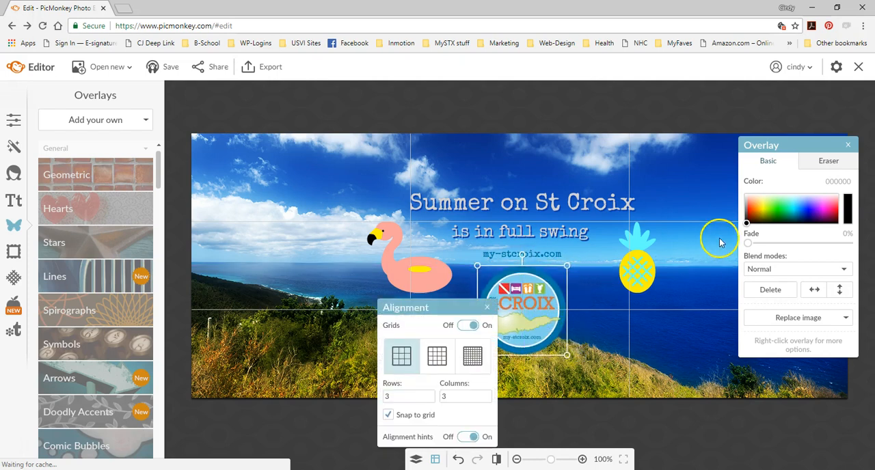
pyautogui.click(485, 309)
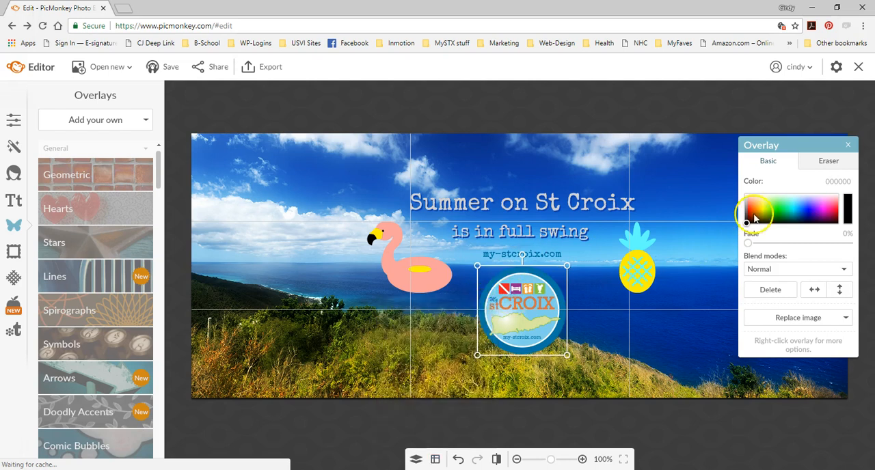
pyautogui.click(847, 145)
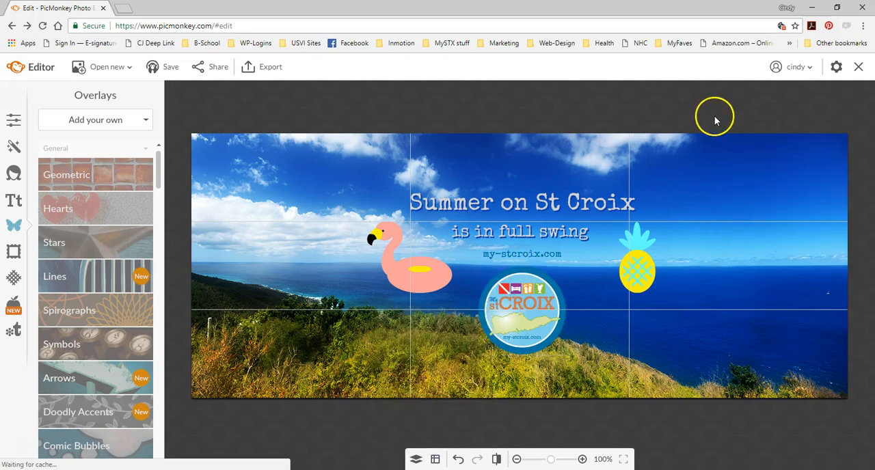
# - Turn off the alignment grid and leave everything on the canvas deselected
pyautogui.click(434, 459)
pyautogui.click(463, 327)
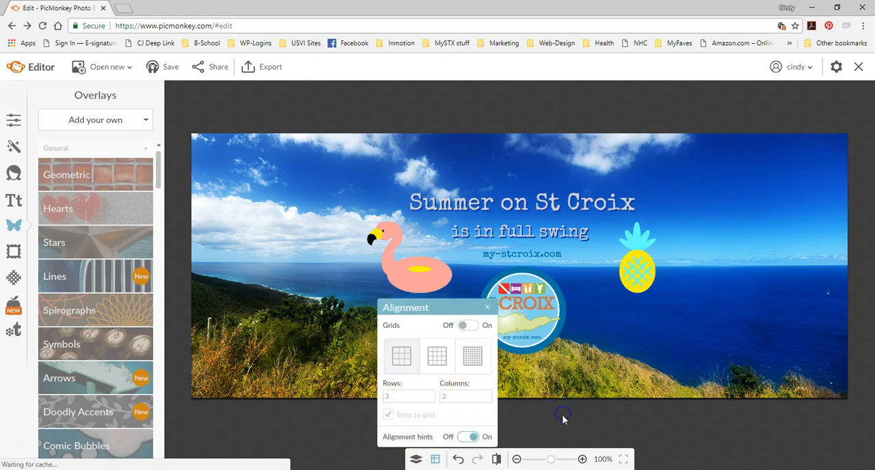
pyautogui.click(487, 308)
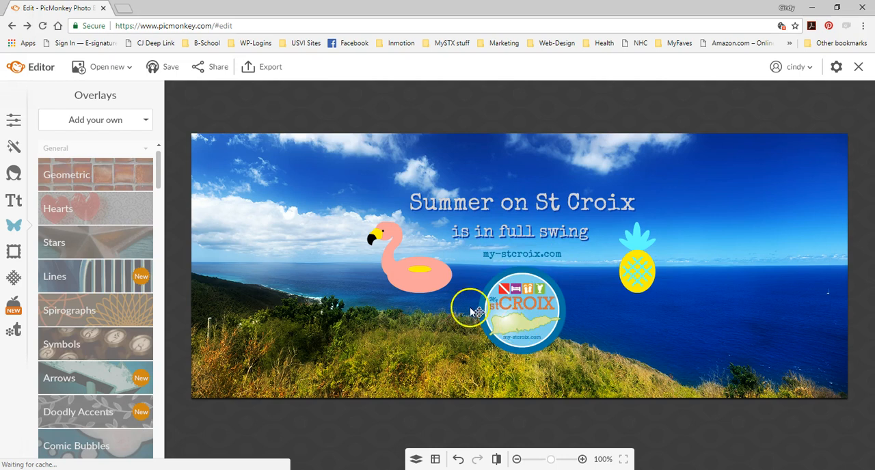
pyautogui.click(549, 201)
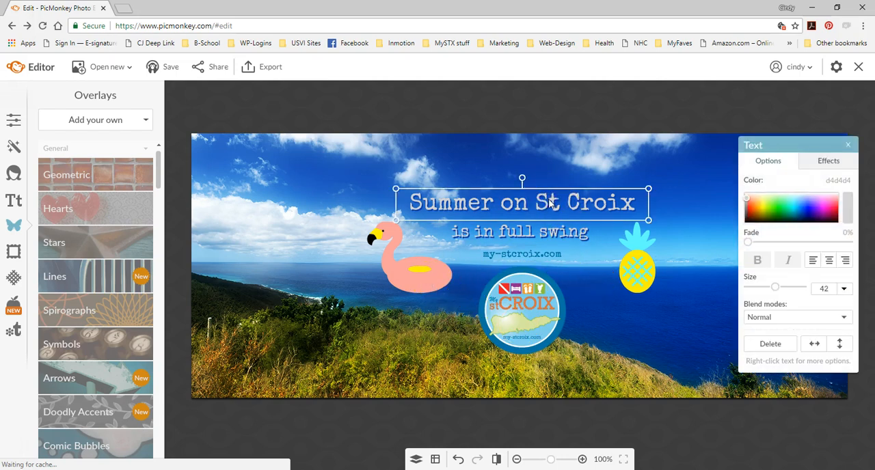
pyautogui.click(373, 121)
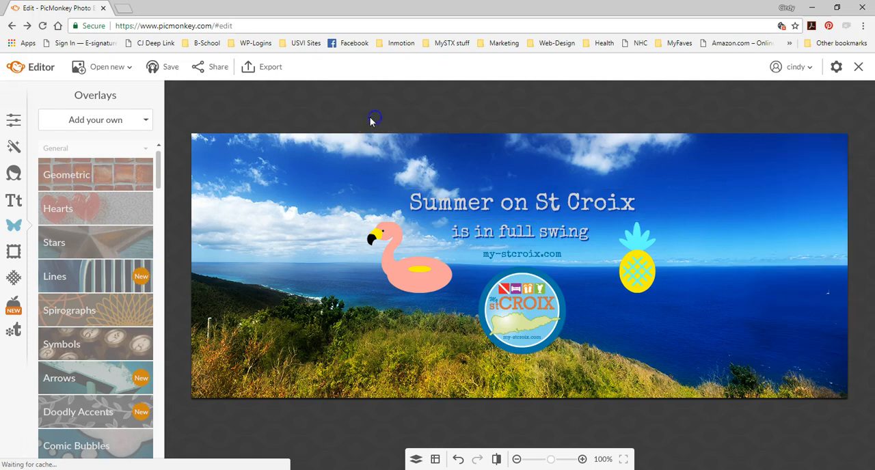
# - Show the layer list and move the flamingo up so it overlaps the start of the "Summer on St Croix" text
pyautogui.click(417, 460)
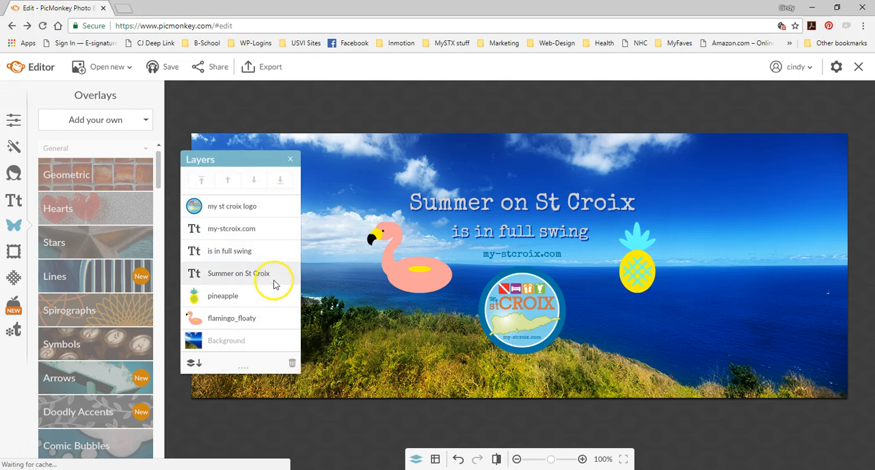
pyautogui.click(403, 269)
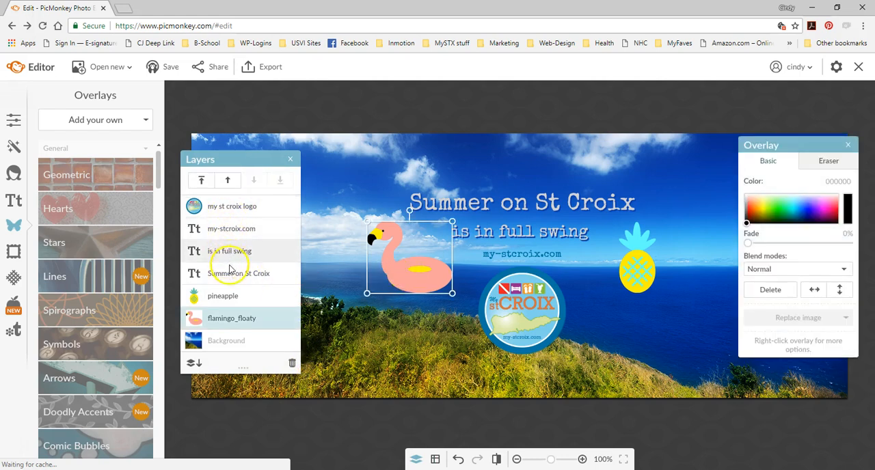
pyautogui.moveTo(414, 270); pyautogui.dragTo(430, 211)
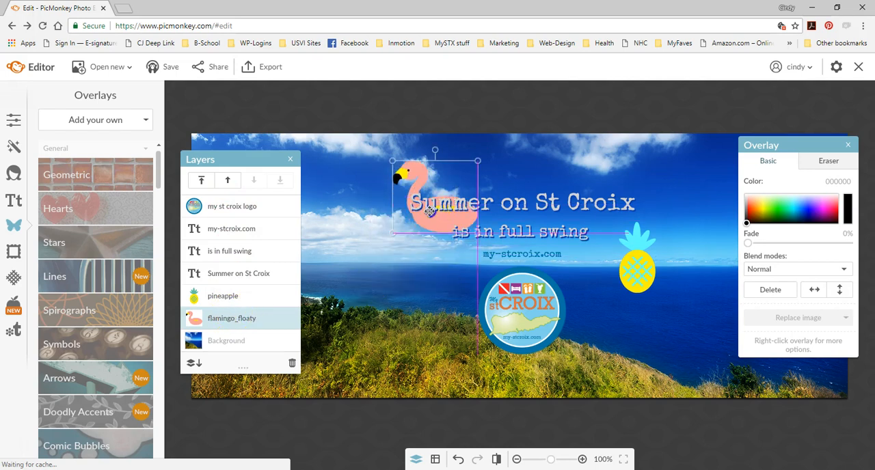
# - Raise the flamingo_floaty layer above the pineapple layer and move the flamingo back down beside the second text line
pyautogui.moveTo(252, 318); pyautogui.dragTo(393, 241)
pyautogui.click(260, 230)
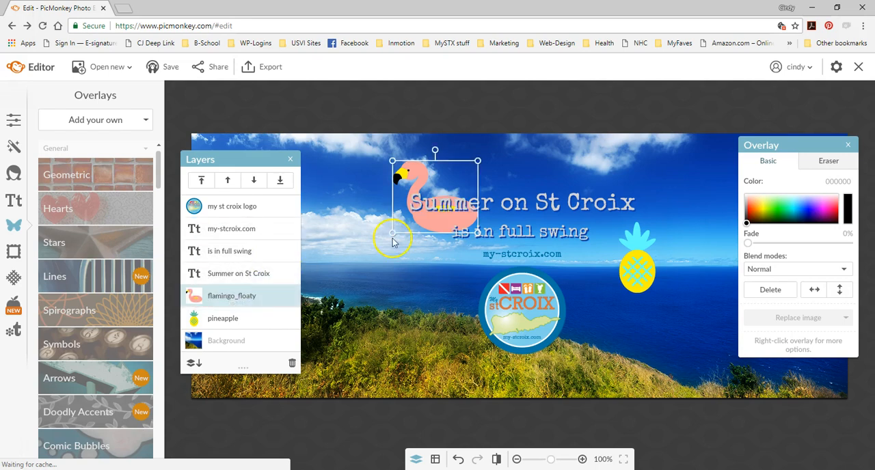
pyautogui.moveTo(443, 219); pyautogui.dragTo(421, 275)
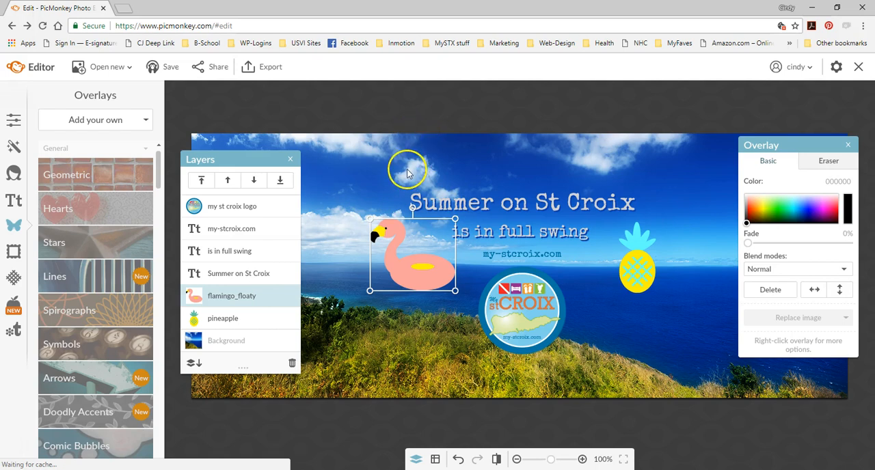
# - Set the "Summer on St Croix" text to size 48, widening its box to fit one line and recentering it above the second line
pyautogui.click(485, 202)
pyautogui.click(844, 289)
pyautogui.moveTo(848, 315); pyautogui.dragTo(848, 339)
pyautogui.click(831, 342)
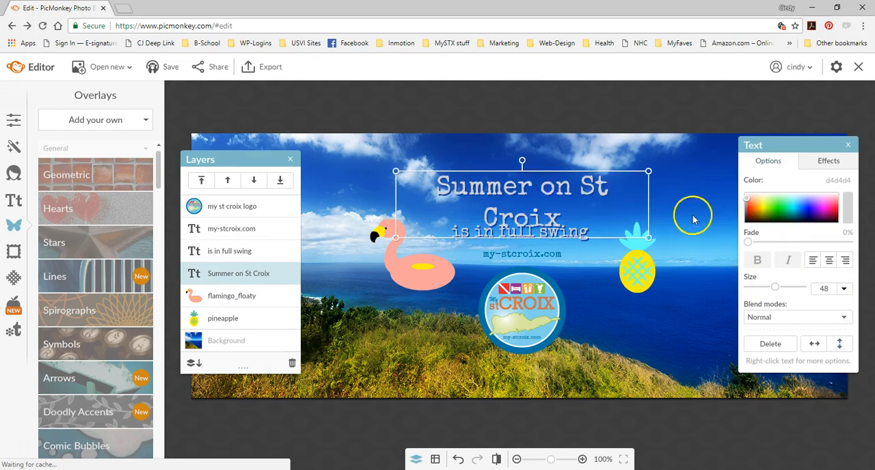
pyautogui.moveTo(649, 195); pyautogui.dragTo(667, 204)
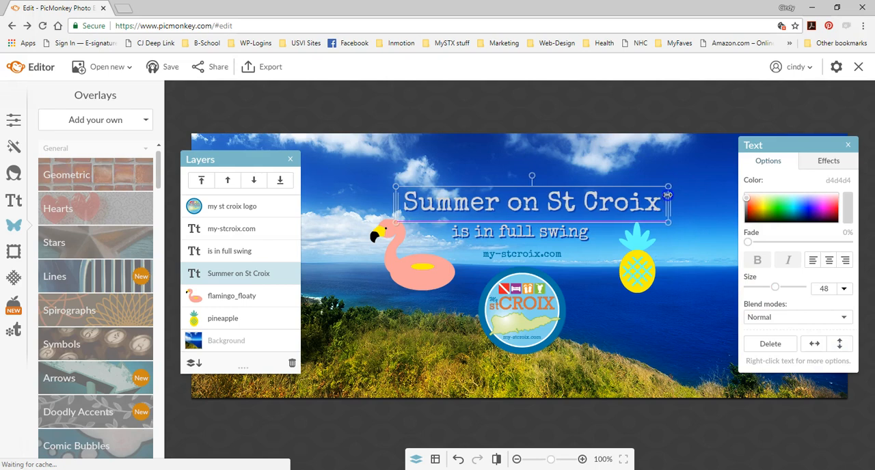
pyautogui.moveTo(557, 209); pyautogui.dragTo(553, 208)
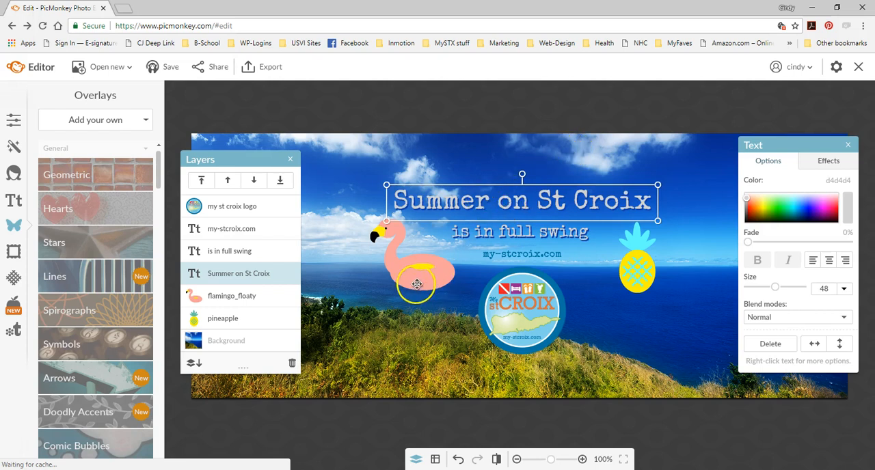
# - Close the layer list and text settings, and start saving the design with editable layers in Hub
pyautogui.click(290, 159)
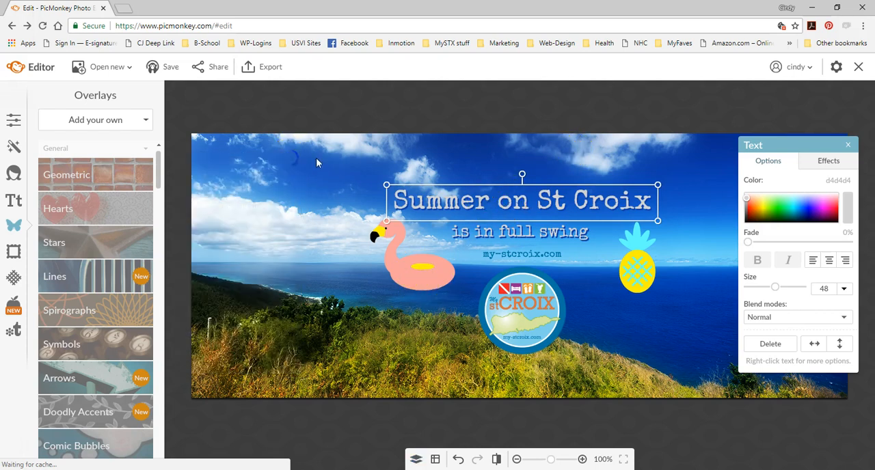
pyautogui.click(847, 145)
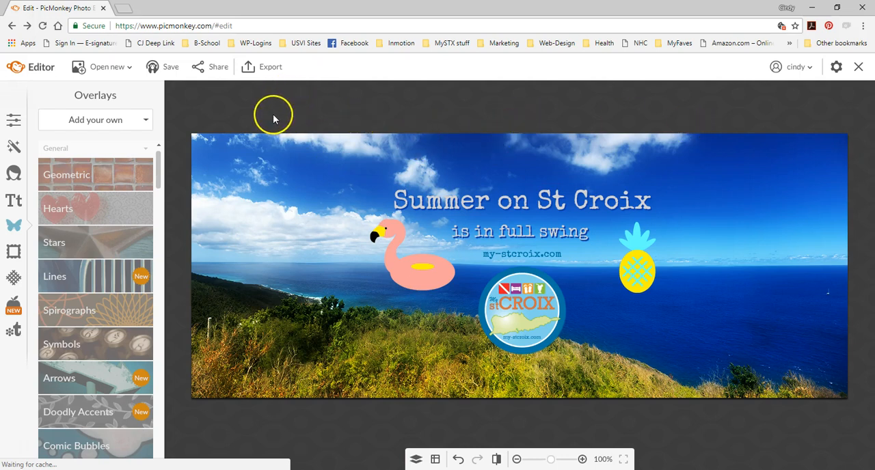
pyautogui.click(165, 69)
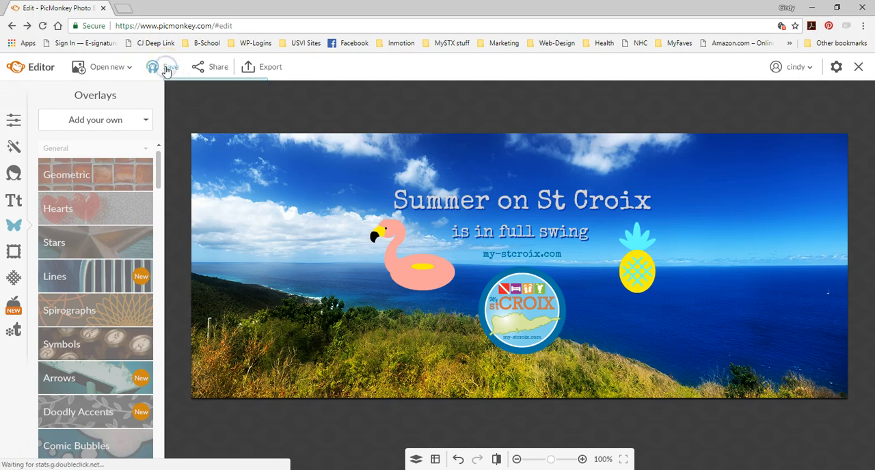
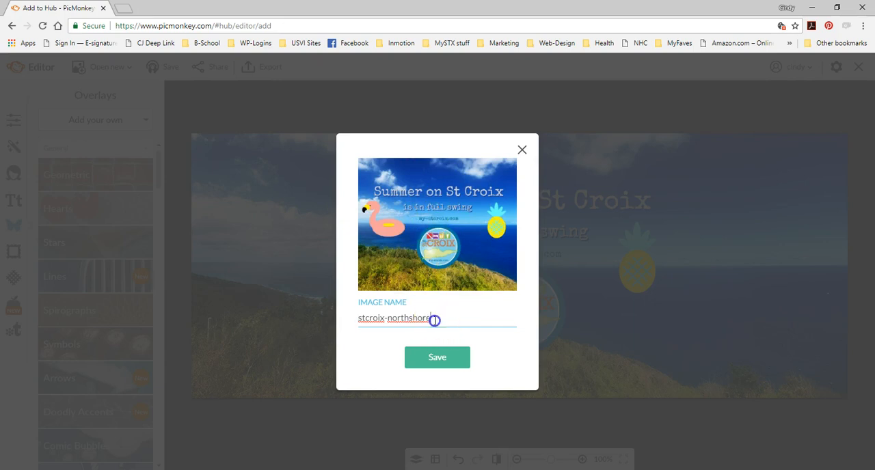
# - Rename the image "my-stcroix facebook cover image" and save it to Hub
pyautogui.moveTo(432, 319); pyautogui.dragTo(342, 322)
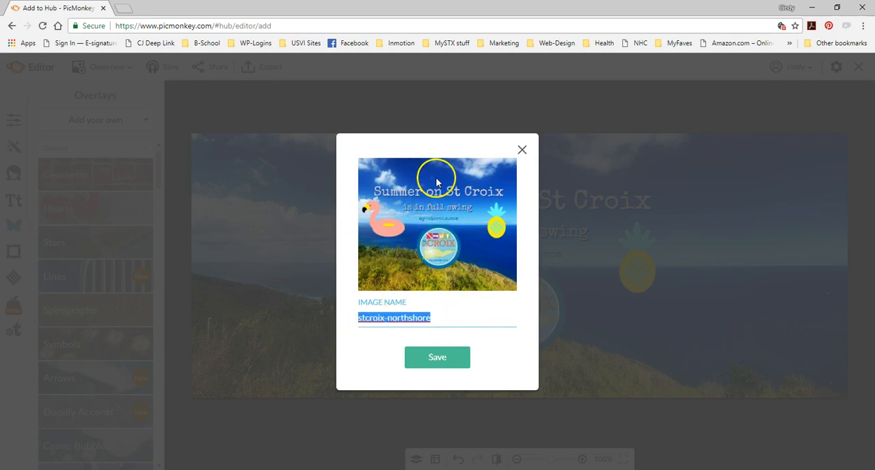
pyautogui.write('my-')
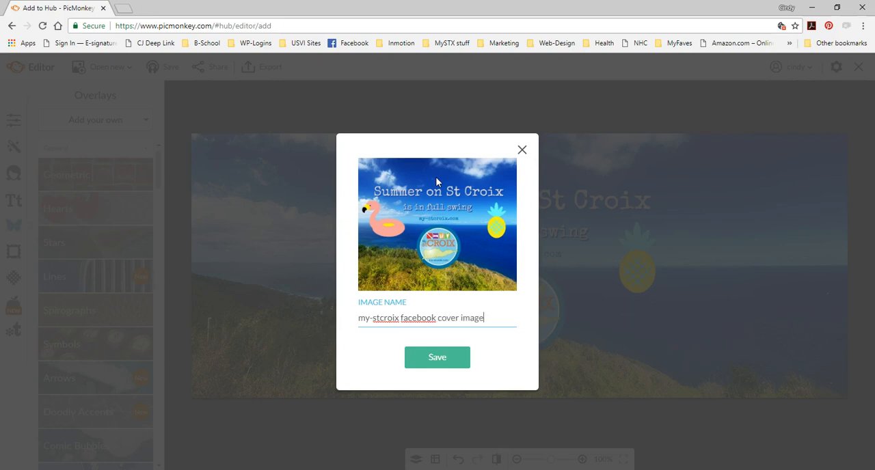
pyautogui.click(437, 356)
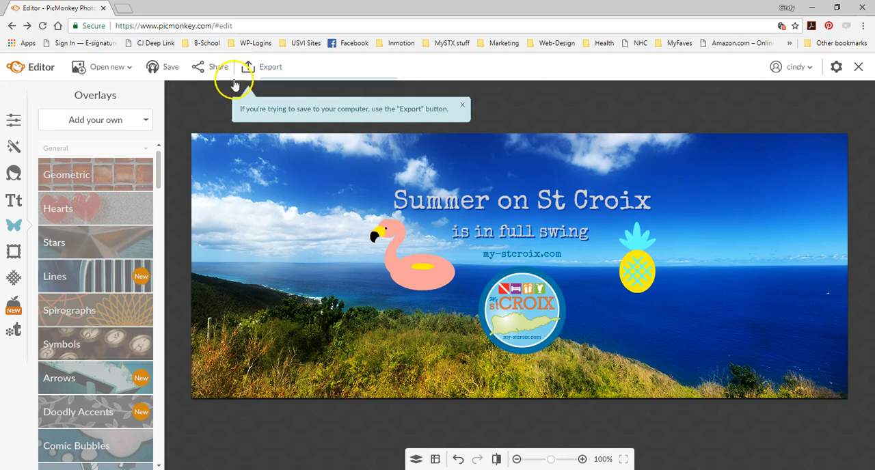
# - Look over the available sharing destinations for the cover and leave the sharing page without posting
pyautogui.click(200, 66)
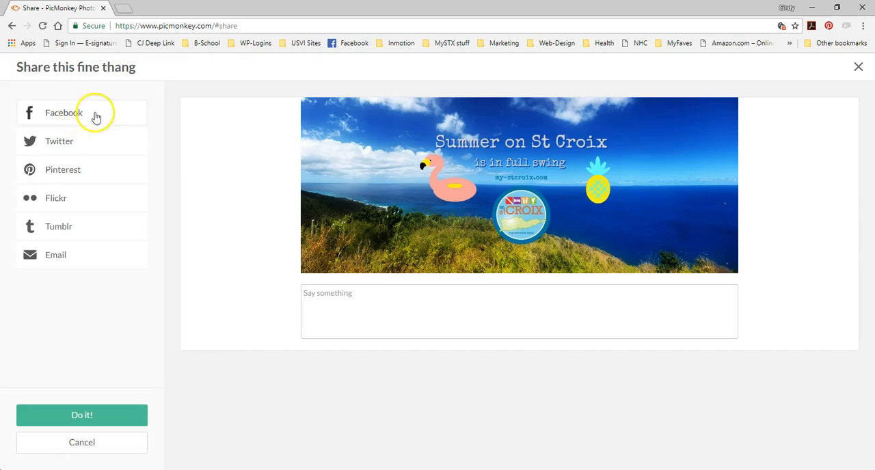
pyautogui.click(857, 68)
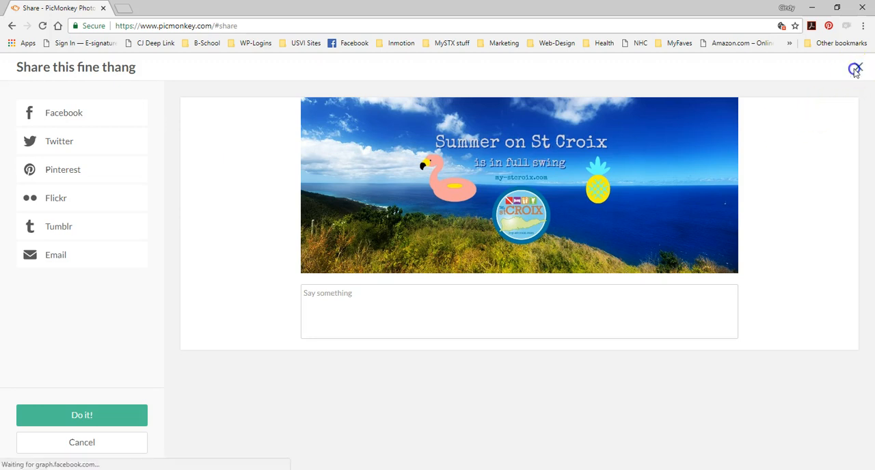
# - Start exporting the cover, compare the Roger, Pierce and Sean quality levels, and choose Pierce
pyautogui.click(264, 70)
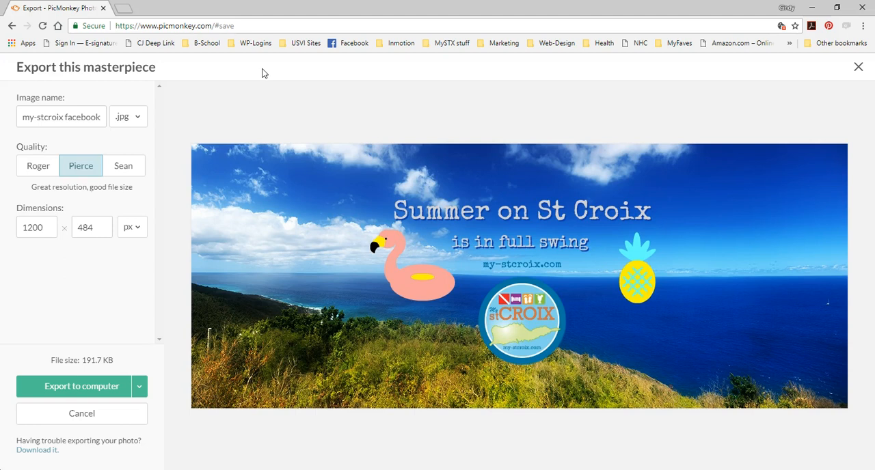
pyautogui.moveTo(26, 116); pyautogui.dragTo(101, 117)
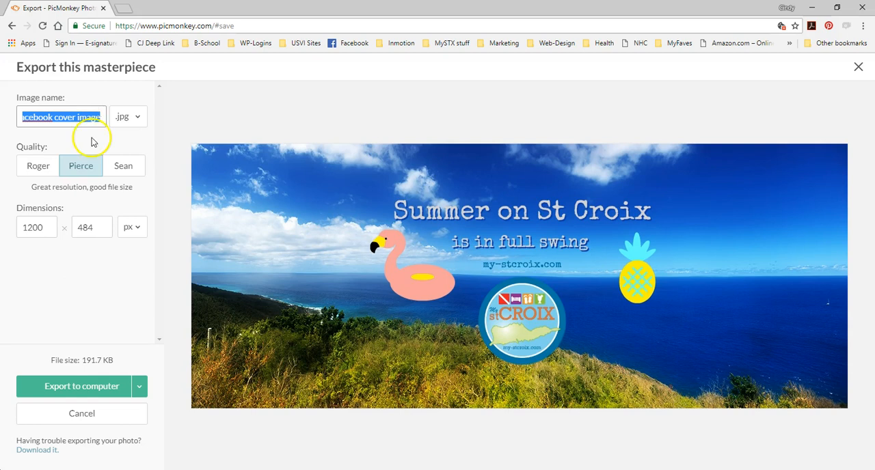
pyautogui.click(36, 171)
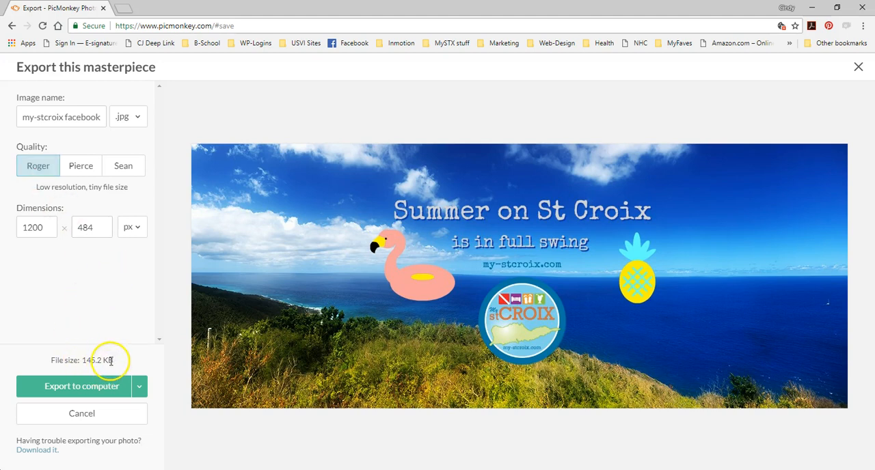
pyautogui.click(87, 174)
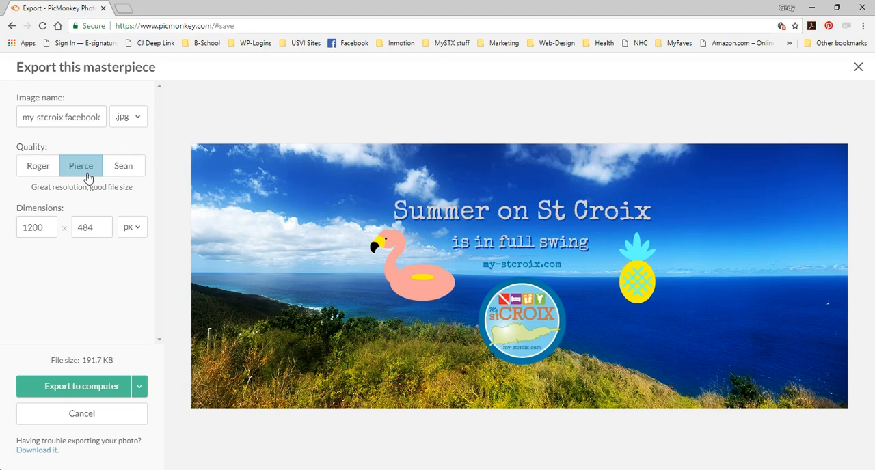
pyautogui.click(119, 171)
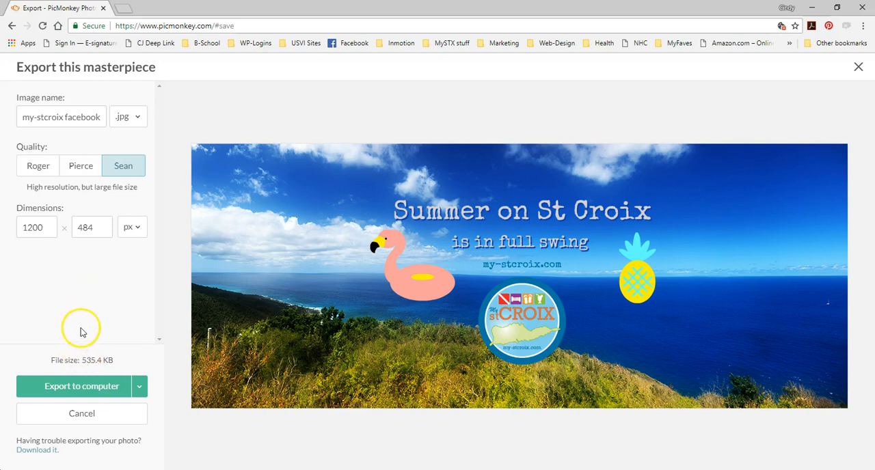
pyautogui.click(82, 168)
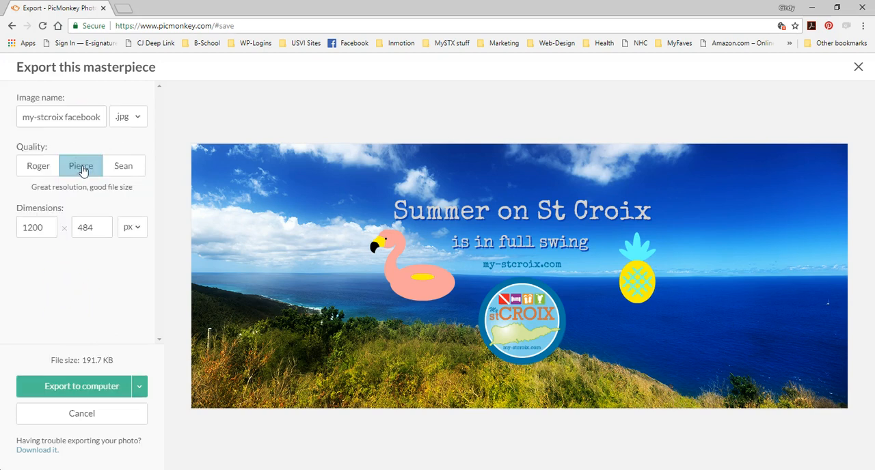
# - Export the cover to the computer as "my-stcroix facebook cover image.jpg" in the OneDrive my-stx folder
pyautogui.click(73, 389)
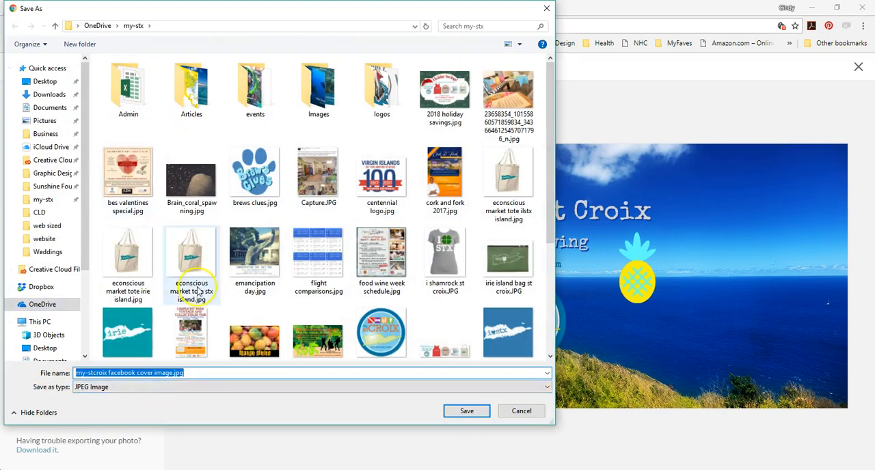
pyautogui.scroll(-3, 226, 256)
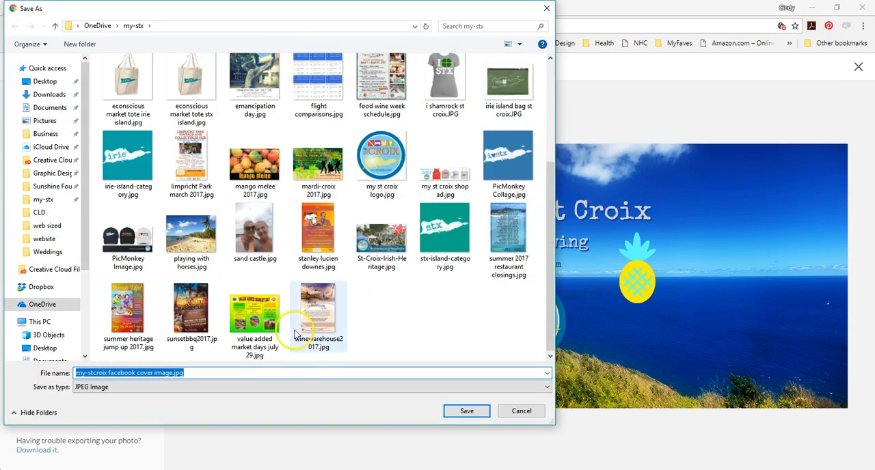
pyautogui.click(469, 413)
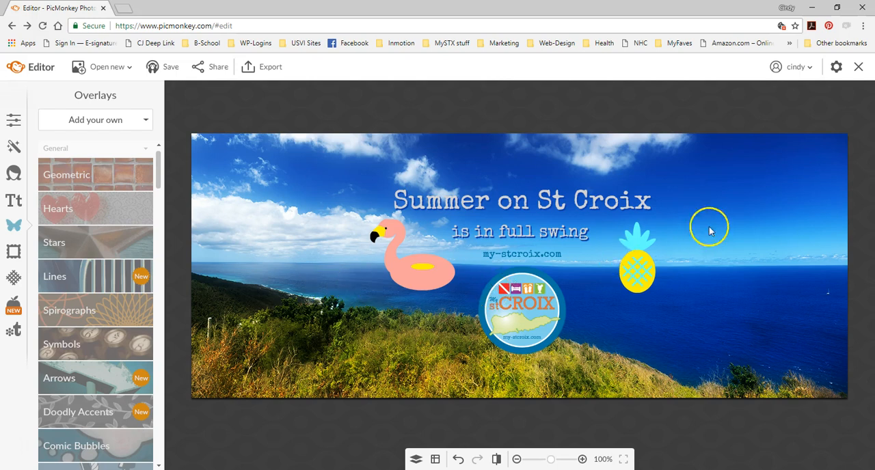
# - Close the editor and reopen the saved "my-stcroix facebook cover image" from My Hub for editing
pyautogui.click(859, 66)
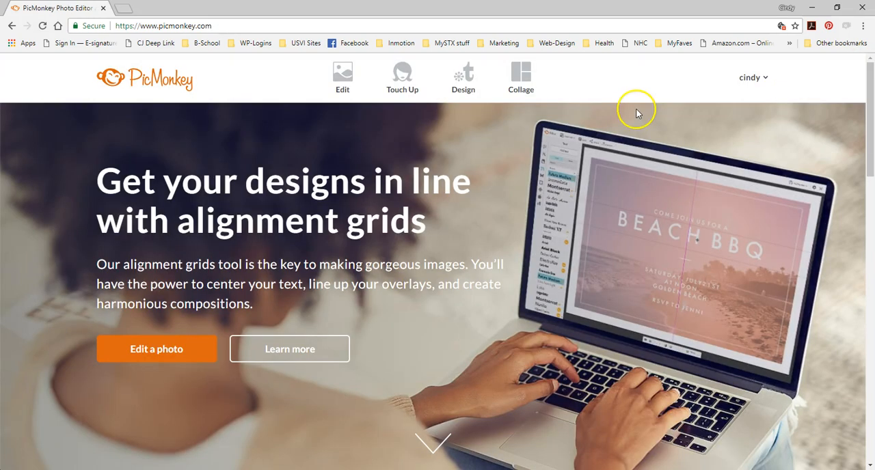
pyautogui.click(412, 83)
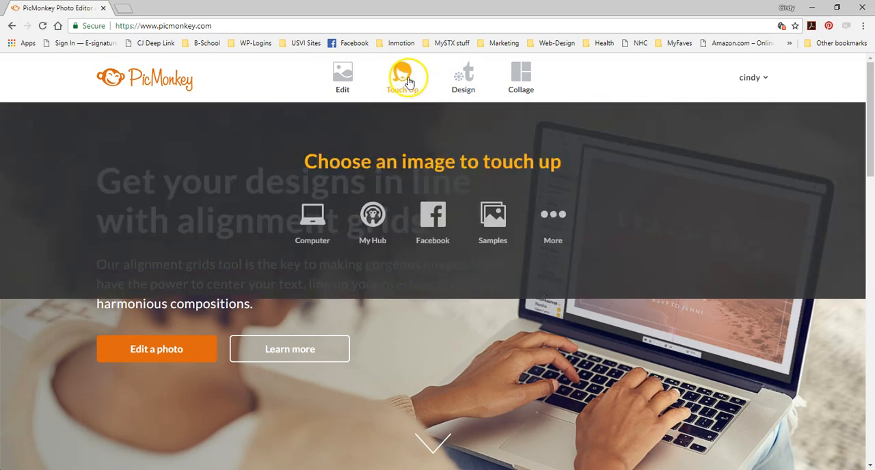
pyautogui.click(375, 220)
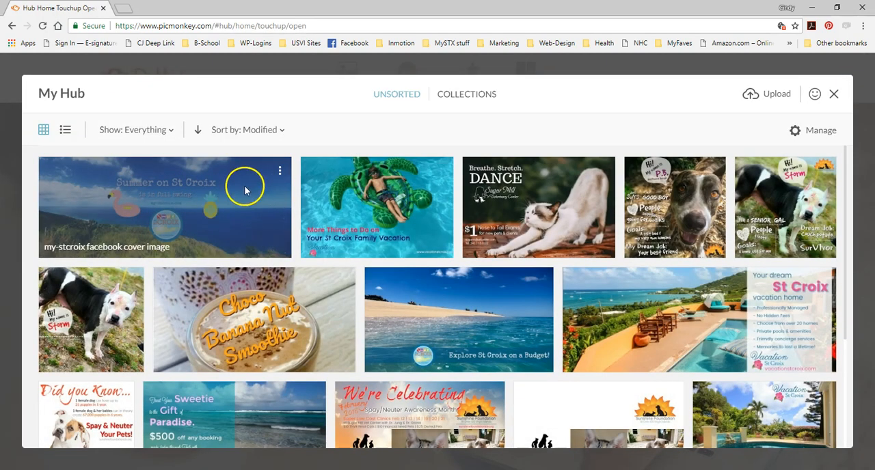
pyautogui.click(279, 171)
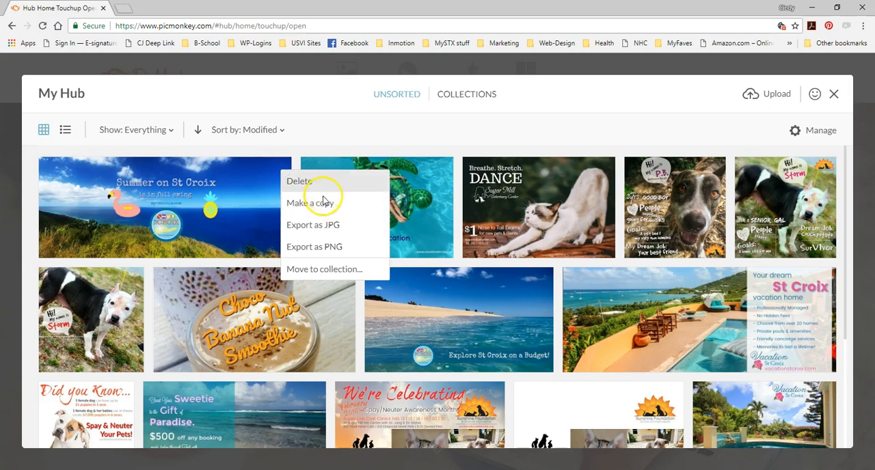
pyautogui.click(222, 191)
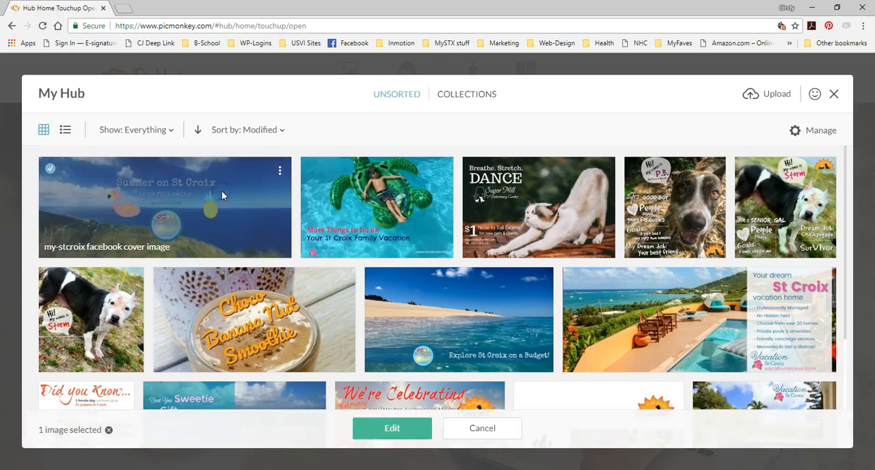
pyautogui.click(361, 428)
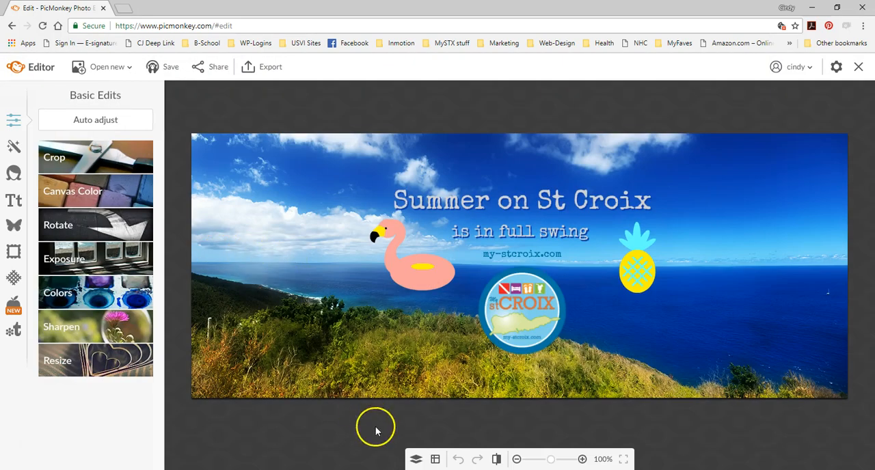
# - Show the layer list and try to select the Background layer
pyautogui.click(415, 461)
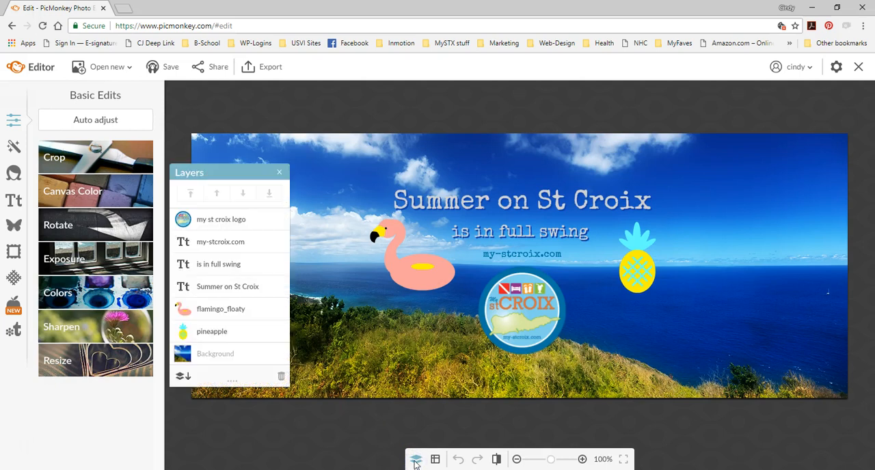
pyautogui.rightClick(205, 351)
pyautogui.click(196, 353)
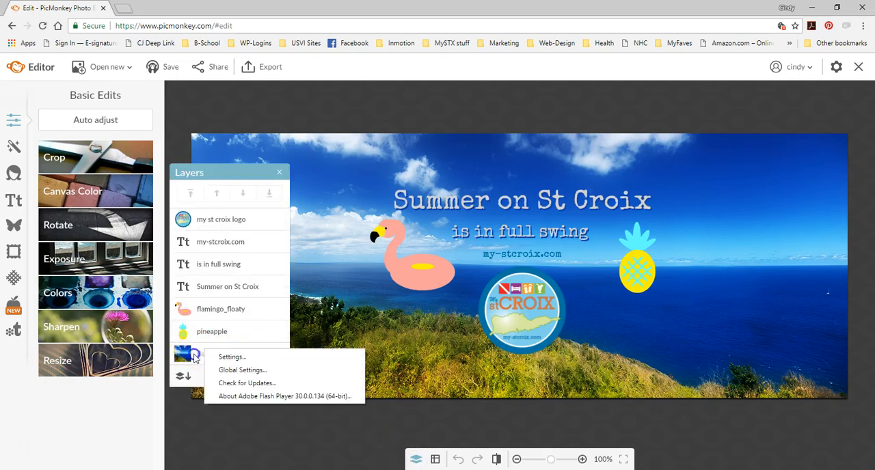
pyautogui.click(194, 352)
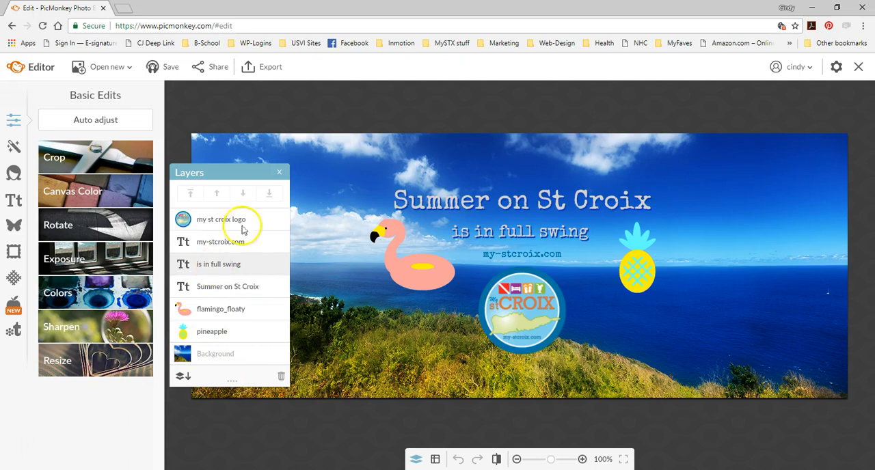
# - Add "playing with horses.jpg" from the computer's my-stx folder as an overlay on the cover
pyautogui.click(15, 226)
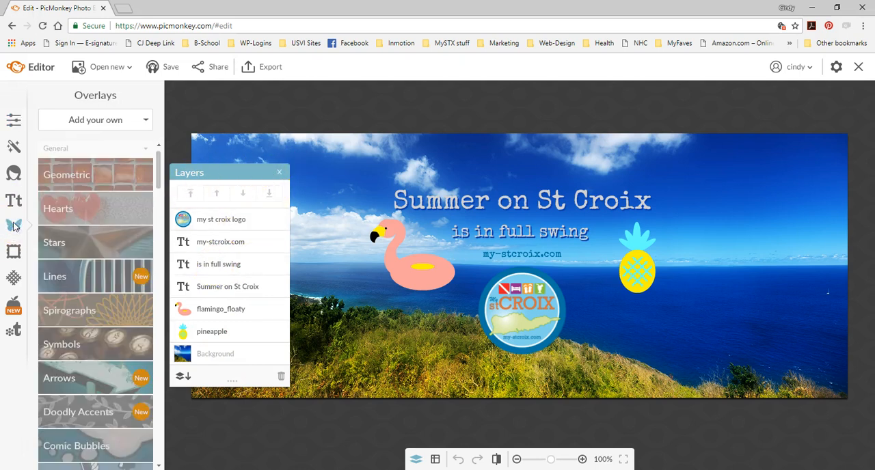
pyautogui.click(101, 121)
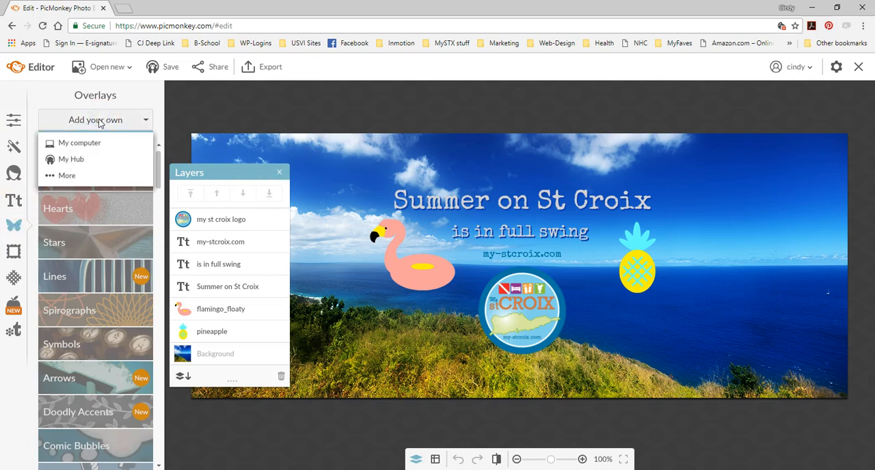
pyautogui.click(89, 144)
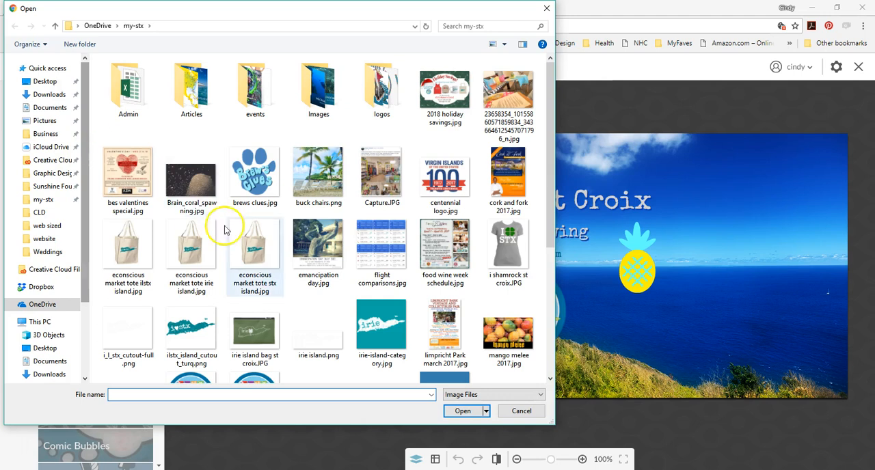
pyautogui.scroll(-3, 276, 234)
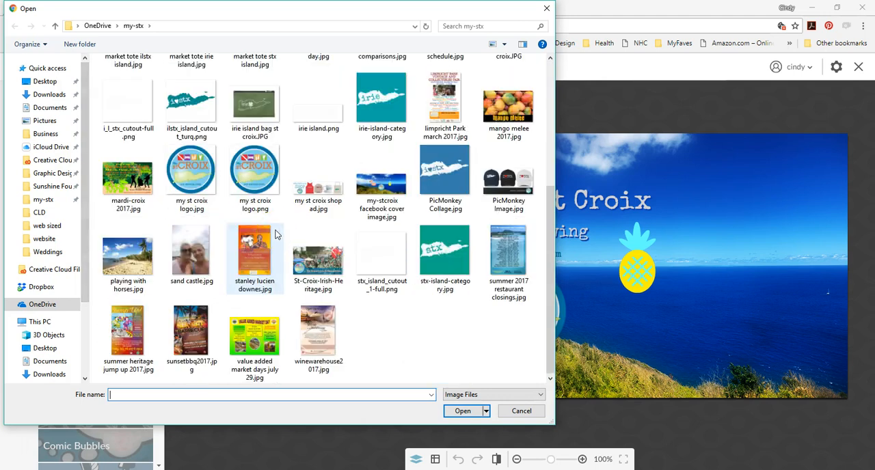
pyautogui.scroll(3, 275, 235)
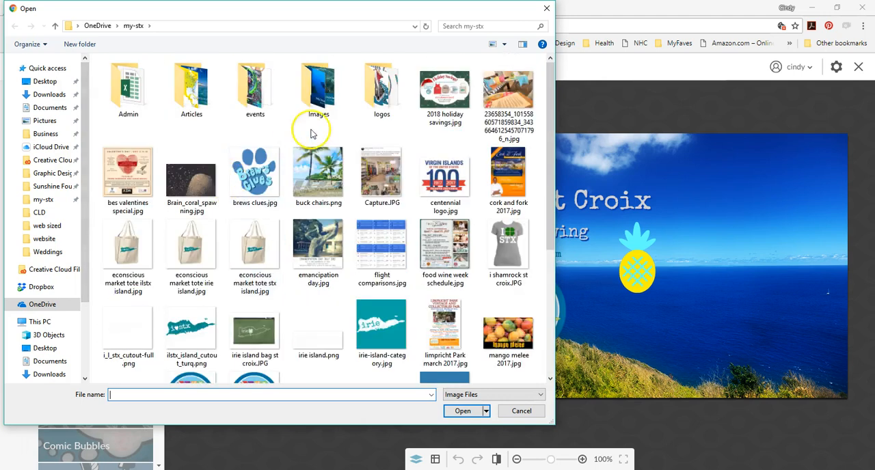
pyautogui.doubleClick(316, 89)
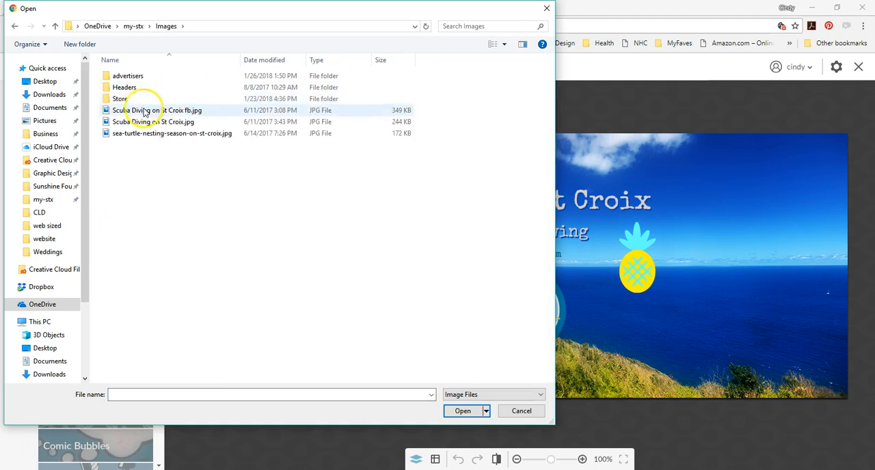
pyautogui.click(134, 28)
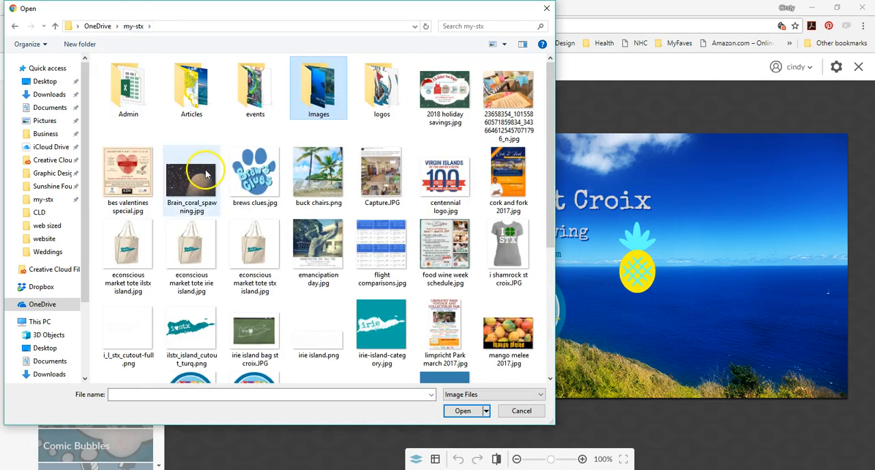
pyautogui.scroll(-3, 205, 172)
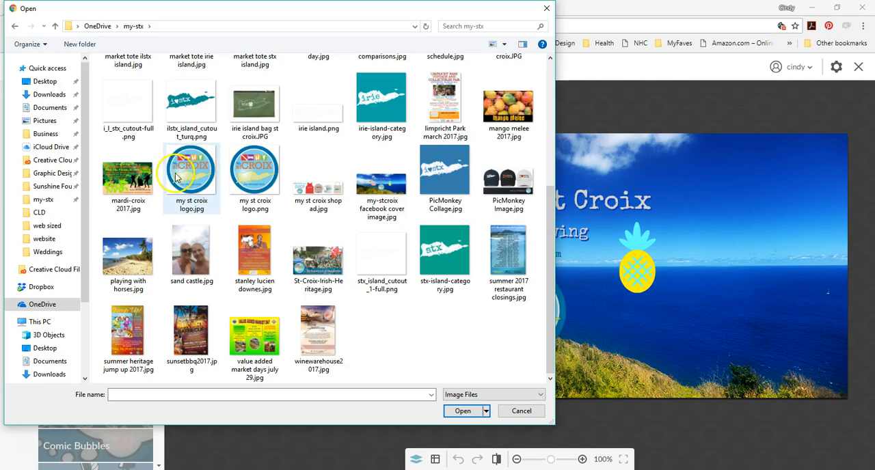
pyautogui.click(129, 260)
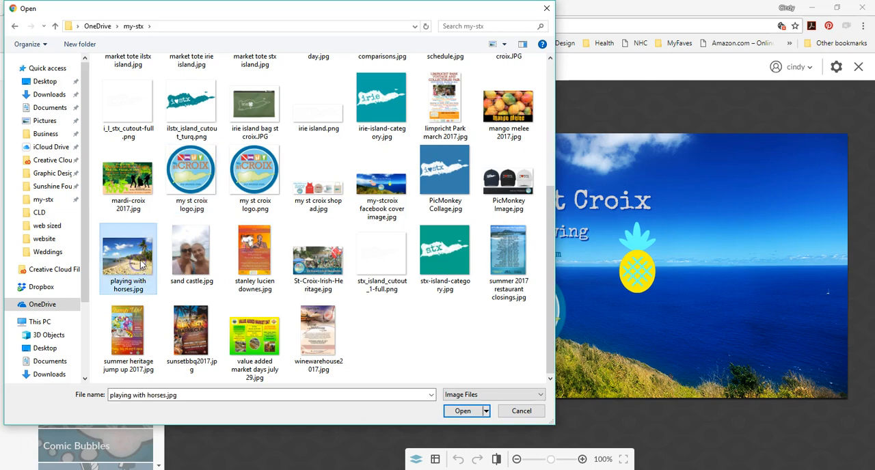
pyautogui.click(460, 413)
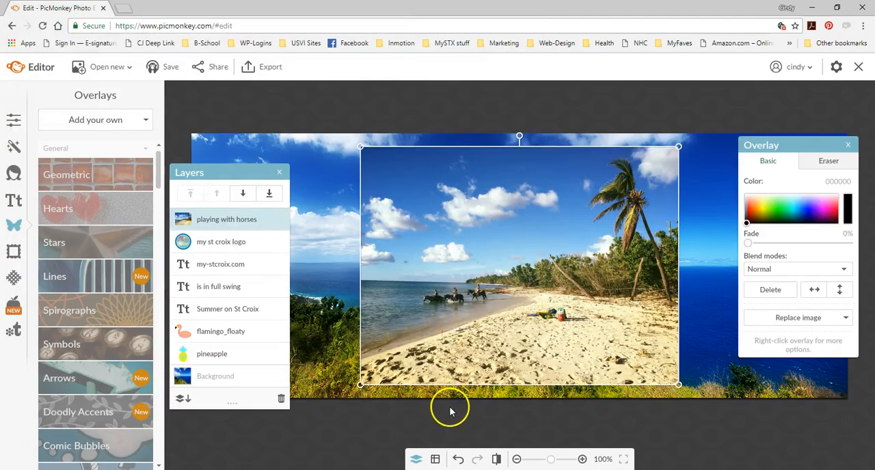
# - Enlarge the "playing with horses" overlay until it reaches the cover's right edge and extends past its upper and lower edges
pyautogui.moveTo(363, 148); pyautogui.dragTo(310, 108)
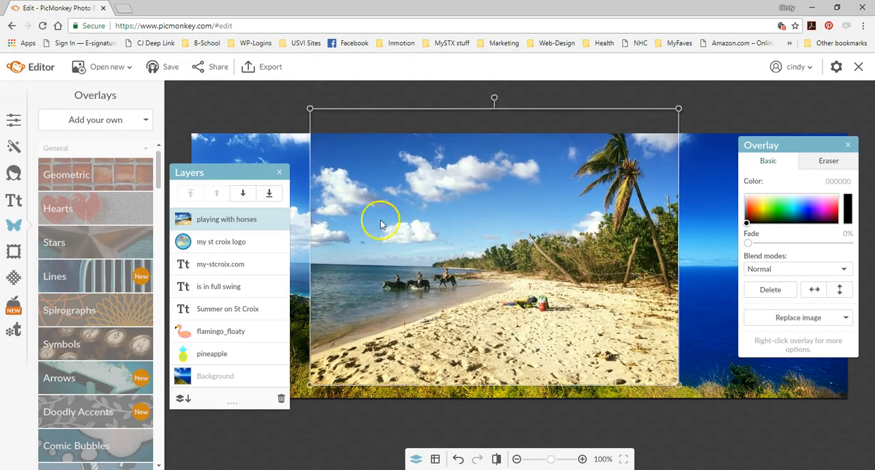
pyautogui.moveTo(675, 388); pyautogui.dragTo(820, 469)
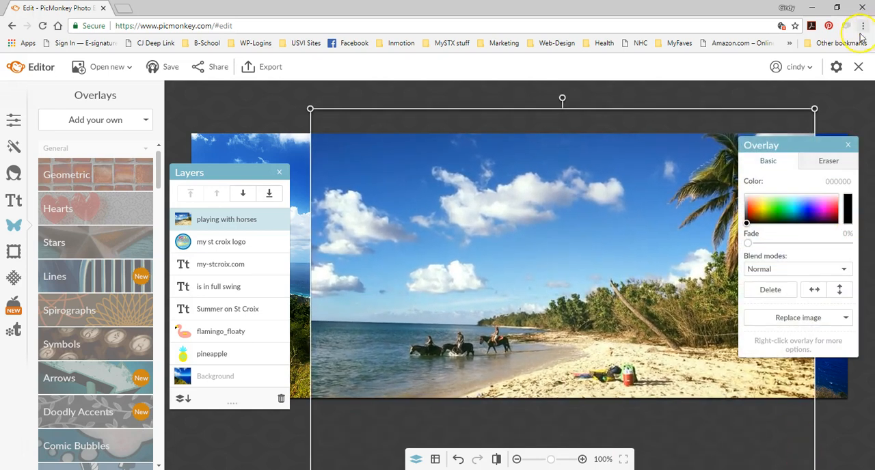
pyautogui.moveTo(813, 108); pyautogui.dragTo(848, 83)
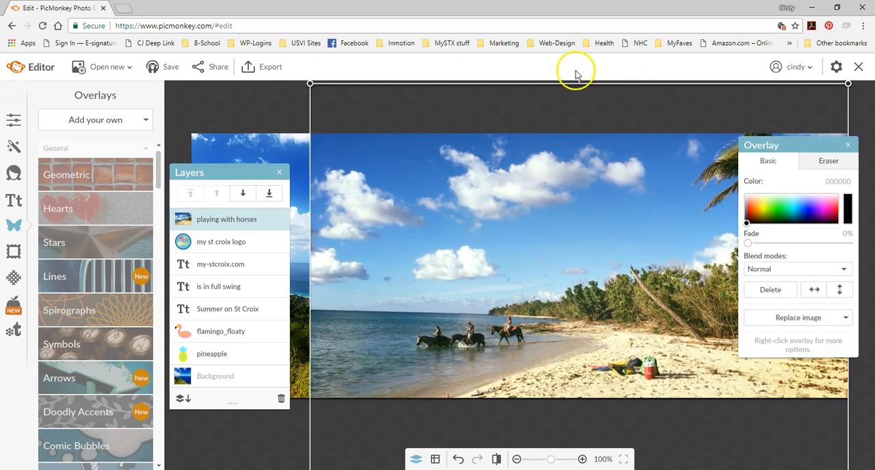
# - Enlarge the beach photo to the cover's left edge and shift it down so it fills the full width with the palm crown in view
pyautogui.click(847, 145)
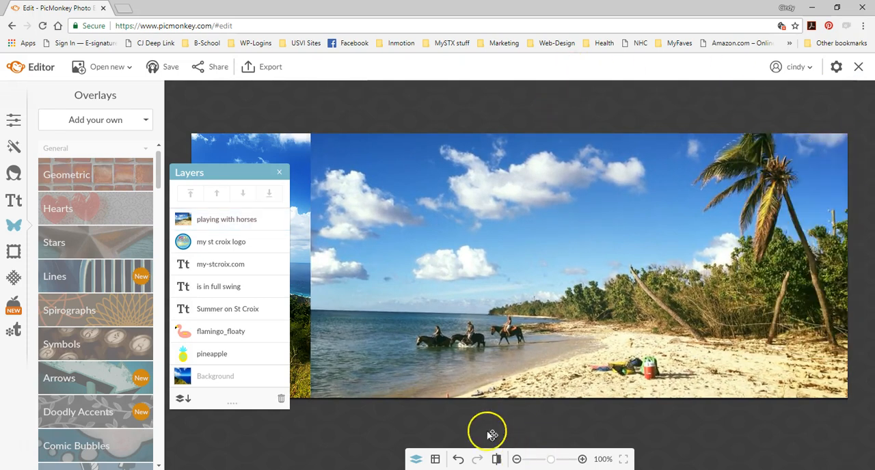
pyautogui.click(279, 173)
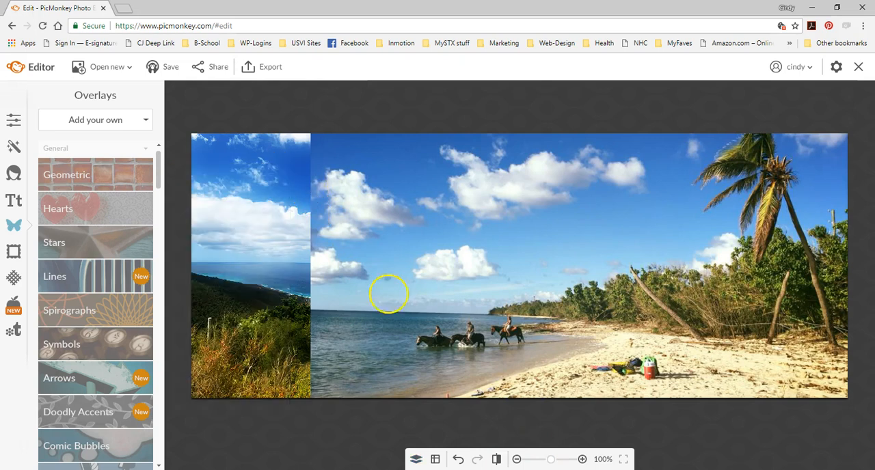
pyautogui.click(517, 460)
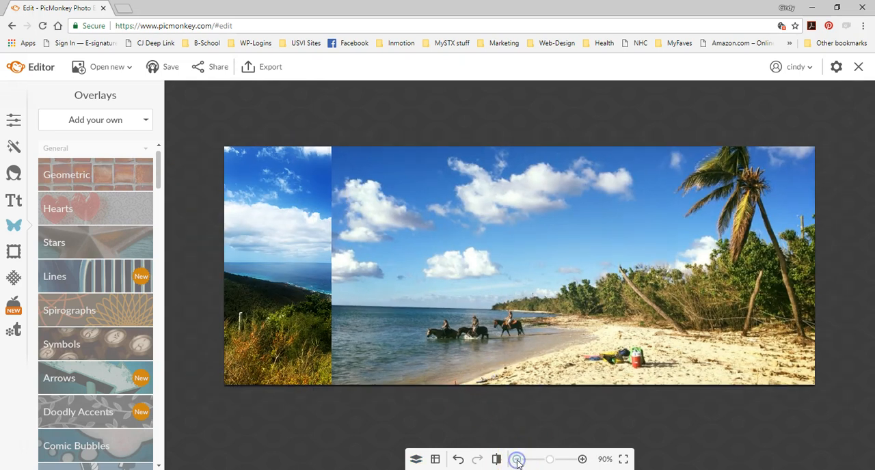
pyautogui.click(518, 460)
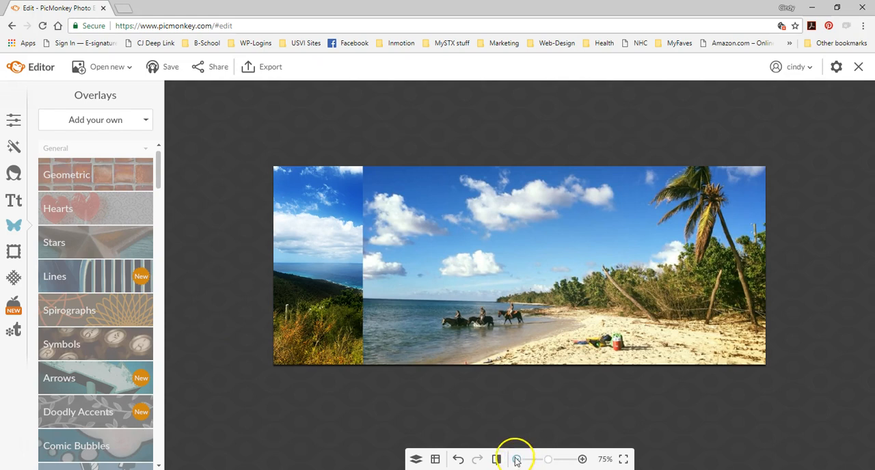
pyautogui.click(378, 241)
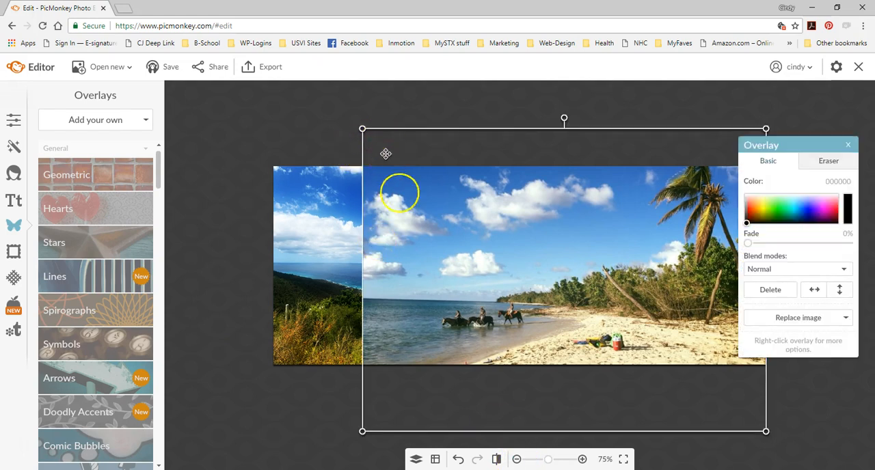
pyautogui.moveTo(362, 130); pyautogui.dragTo(195, 64)
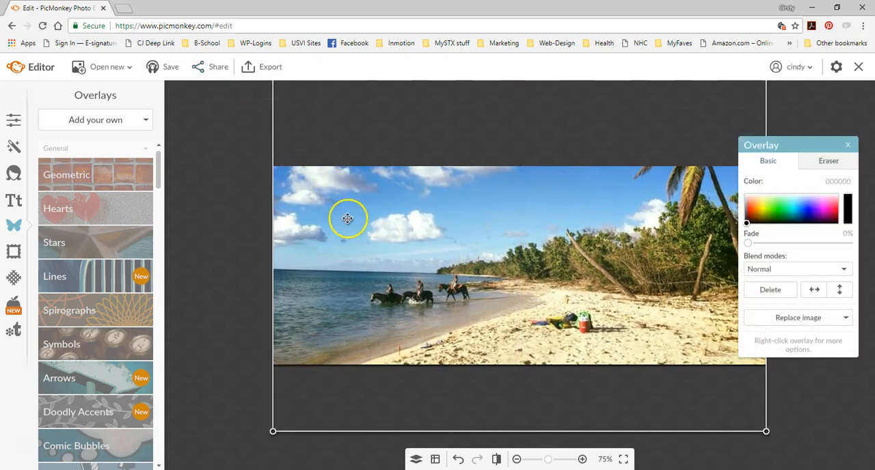
pyautogui.moveTo(385, 231); pyautogui.dragTo(382, 260)
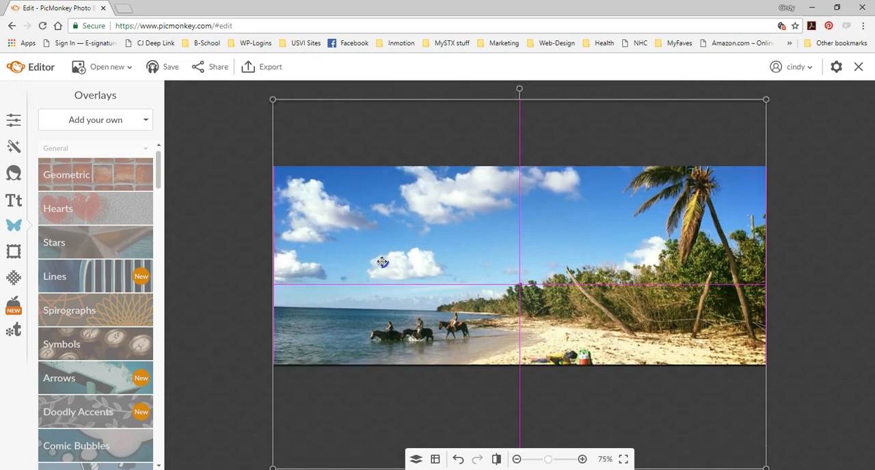
pyautogui.moveTo(382, 261); pyautogui.dragTo(383, 262)
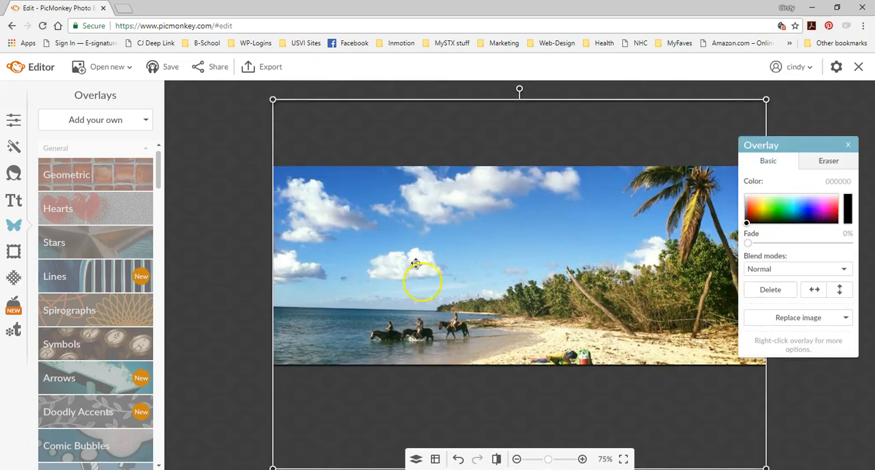
# - Move the "playing with horses" layer down the layer order to sit directly above the Background layer
pyautogui.click(417, 460)
pyautogui.click(234, 222)
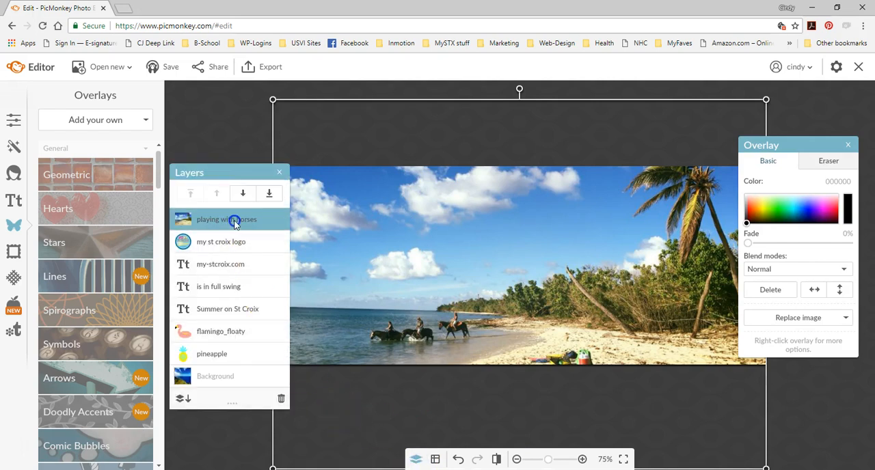
pyautogui.moveTo(235, 223); pyautogui.dragTo(219, 364)
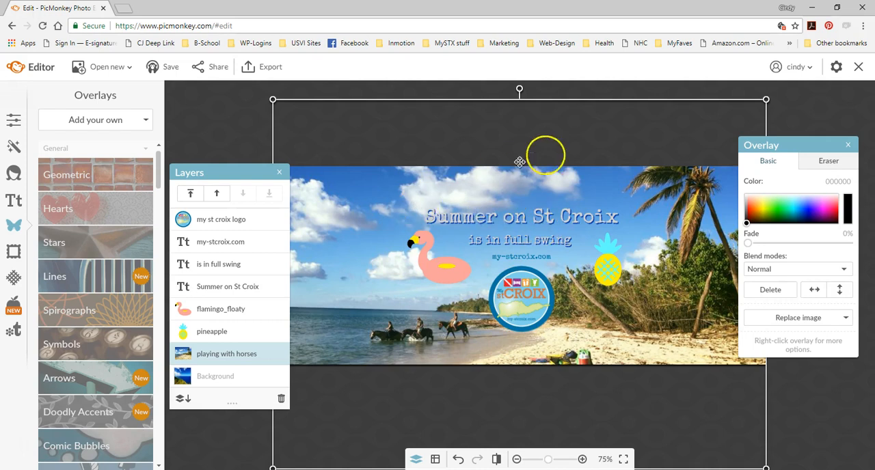
# - Change the headline to "Horsing Around on St Croix", widen its text box to fit one line and center it on the cover
pyautogui.click(223, 291)
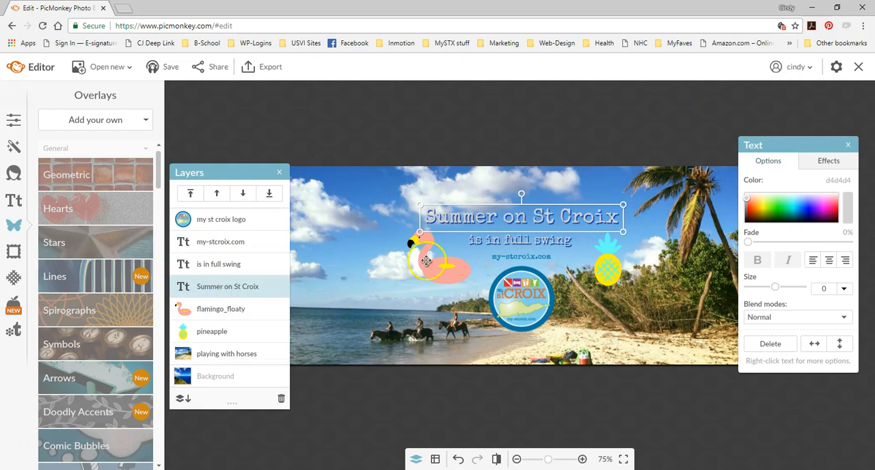
pyautogui.doubleClick(508, 211)
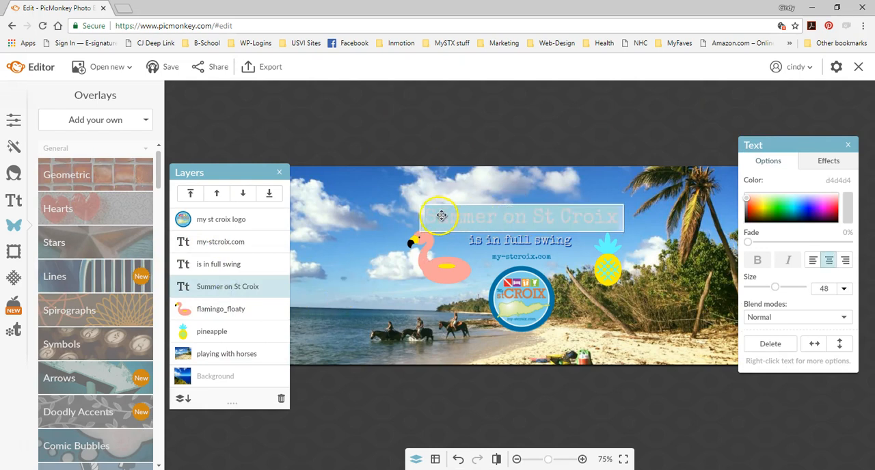
pyautogui.doubleClick(479, 216)
pyautogui.write('F')
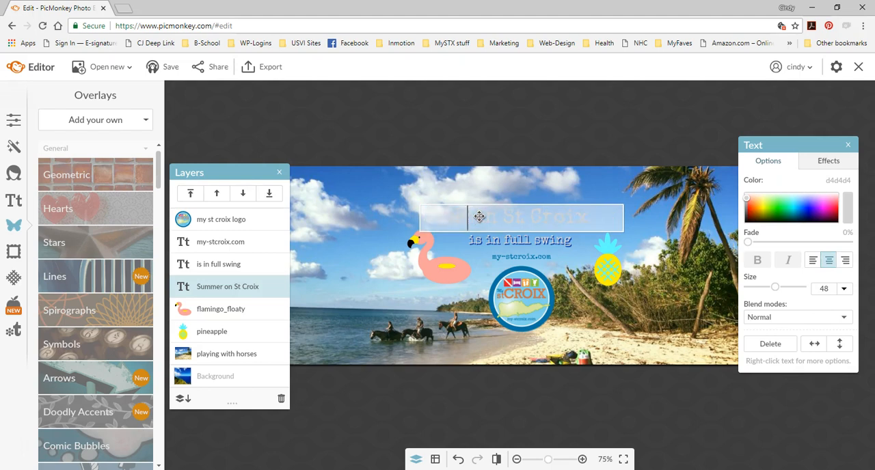
pyautogui.write('orsing Around on')
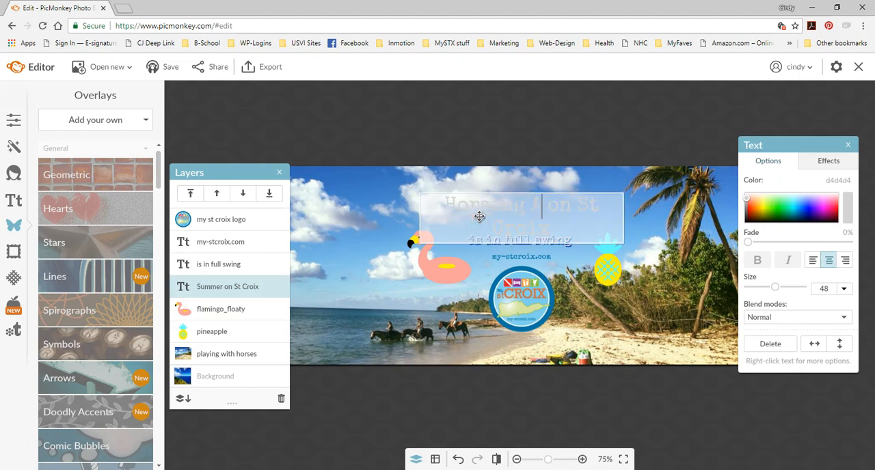
pyautogui.click(417, 219)
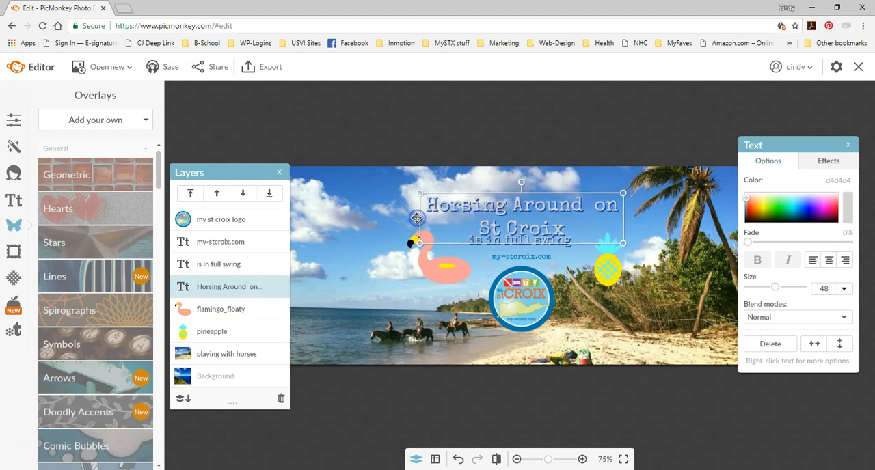
pyautogui.moveTo(416, 218); pyautogui.dragTo(317, 219)
pyautogui.moveTo(478, 217); pyautogui.dragTo(514, 219)
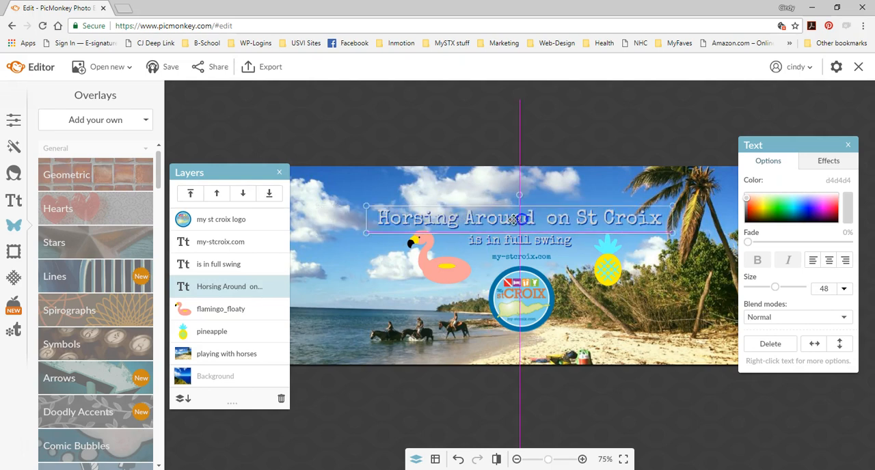
# - Delete the flamingo floaty and pineapple graphics from the cover
pyautogui.click(443, 265)
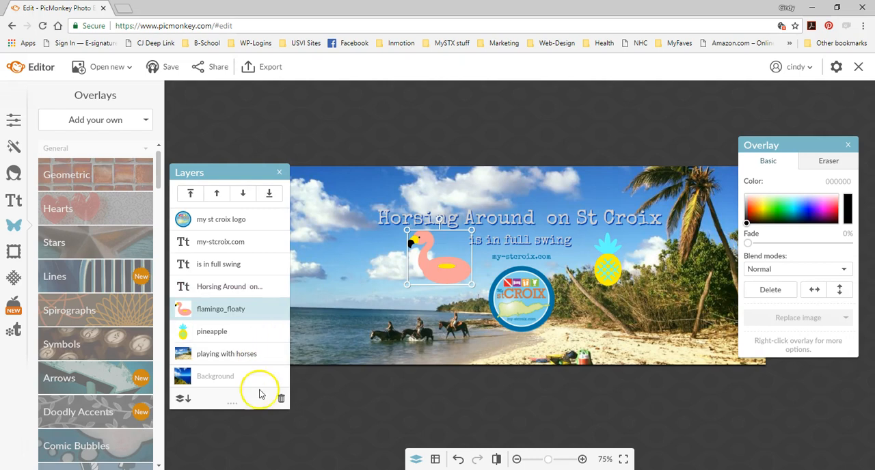
pyautogui.click(278, 400)
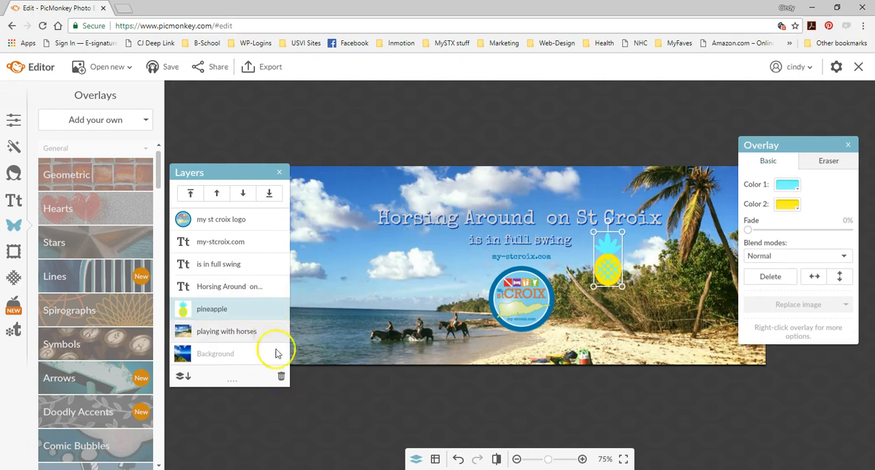
pyautogui.click(282, 374)
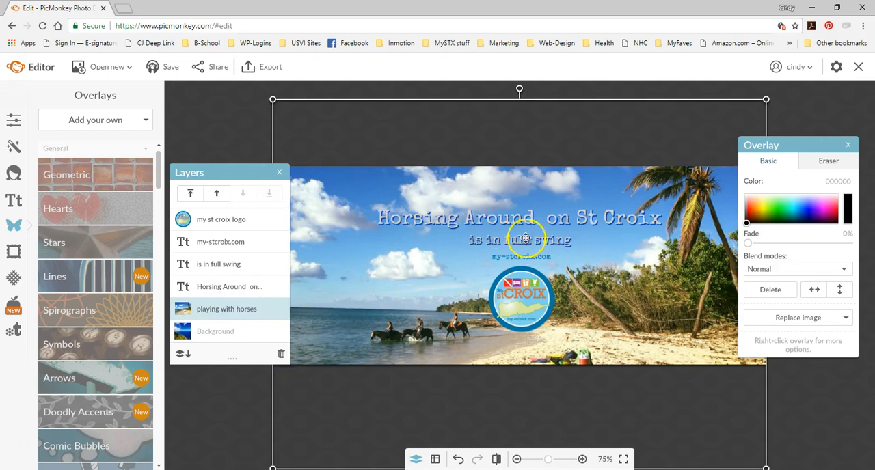
# - Replace the subtitle "is in full swing" with "and other fun things to do", widen its box to one line and center it under the headline
pyautogui.click(245, 266)
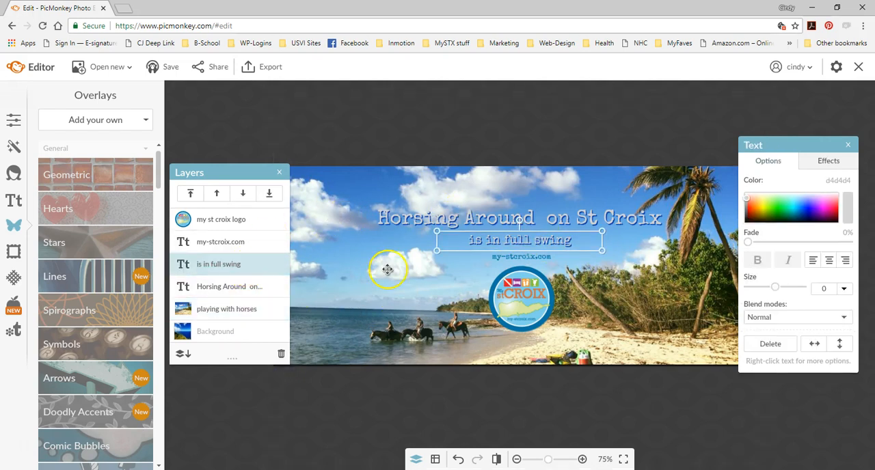
pyautogui.doubleClick(525, 240)
pyautogui.click(525, 240)
pyautogui.click(585, 241)
pyautogui.moveTo(586, 241); pyautogui.dragTo(456, 239)
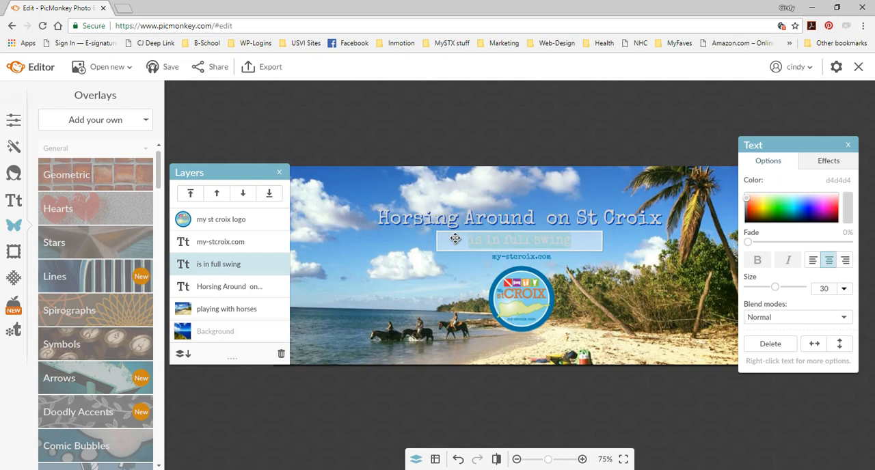
pyautogui.press('BackSpace')
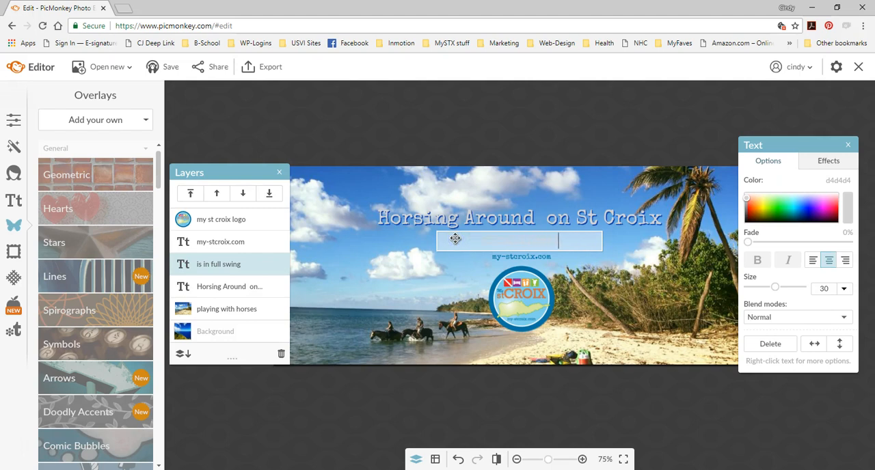
pyautogui.write('to')
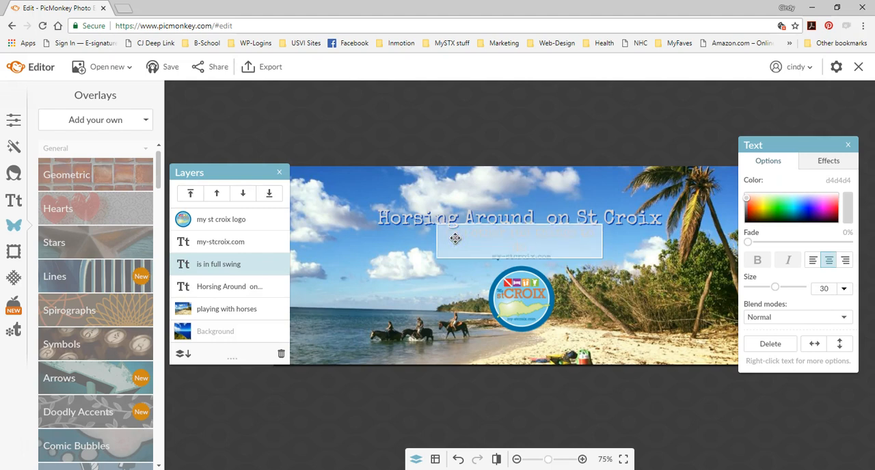
pyautogui.moveTo(433, 242); pyautogui.dragTo(394, 240)
pyautogui.moveTo(523, 241); pyautogui.dragTo(546, 240)
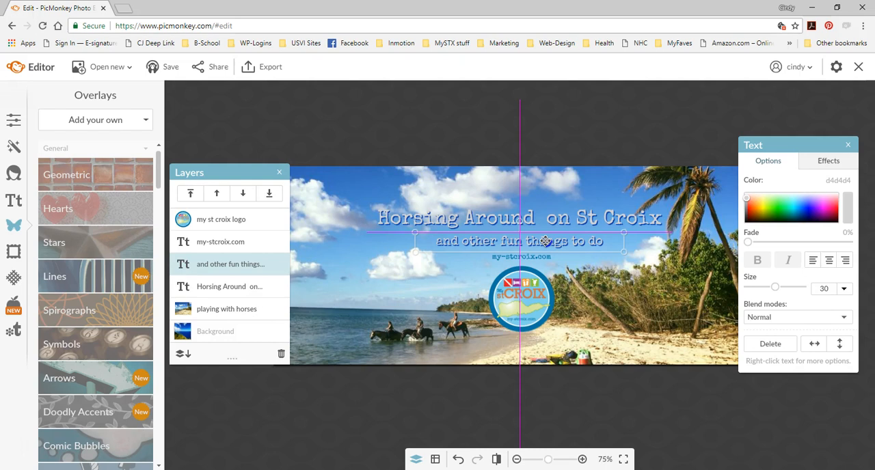
# - Select the "my-stcroix.com" text between the subtitle and the logo
pyautogui.click(541, 258)
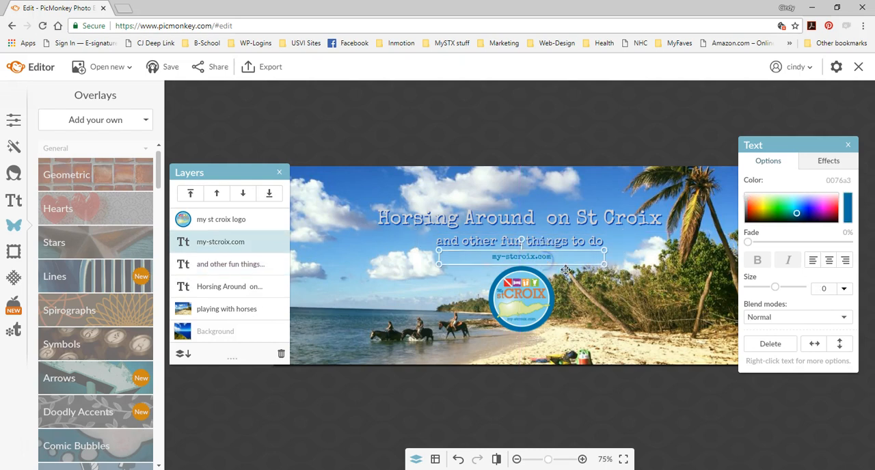